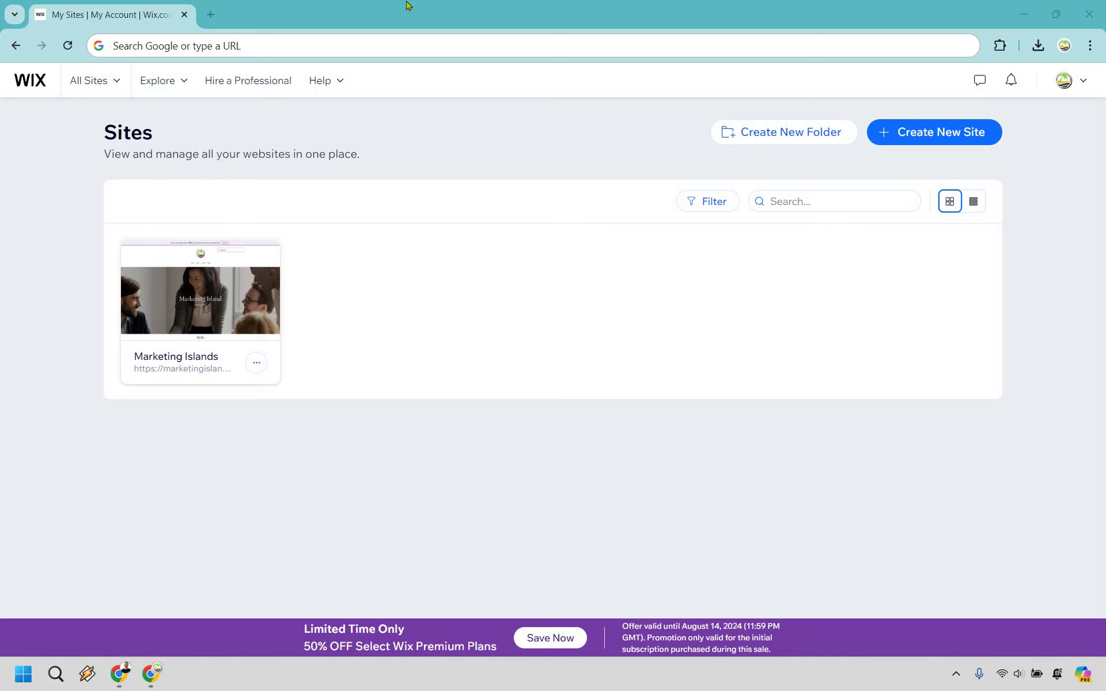
Step: Start a new site from the All Sites list, bringing up the site-creation page
{"action": "left_click", "coordinate": [87, 81]}
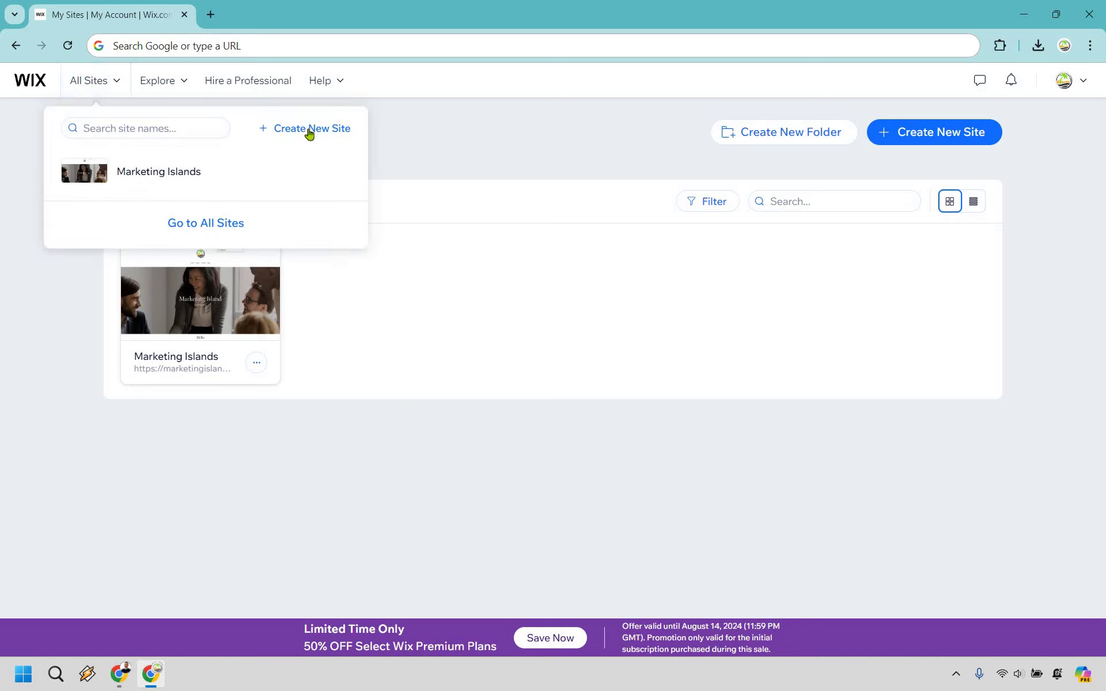
{"action": "left_click", "coordinate": [920, 134]}
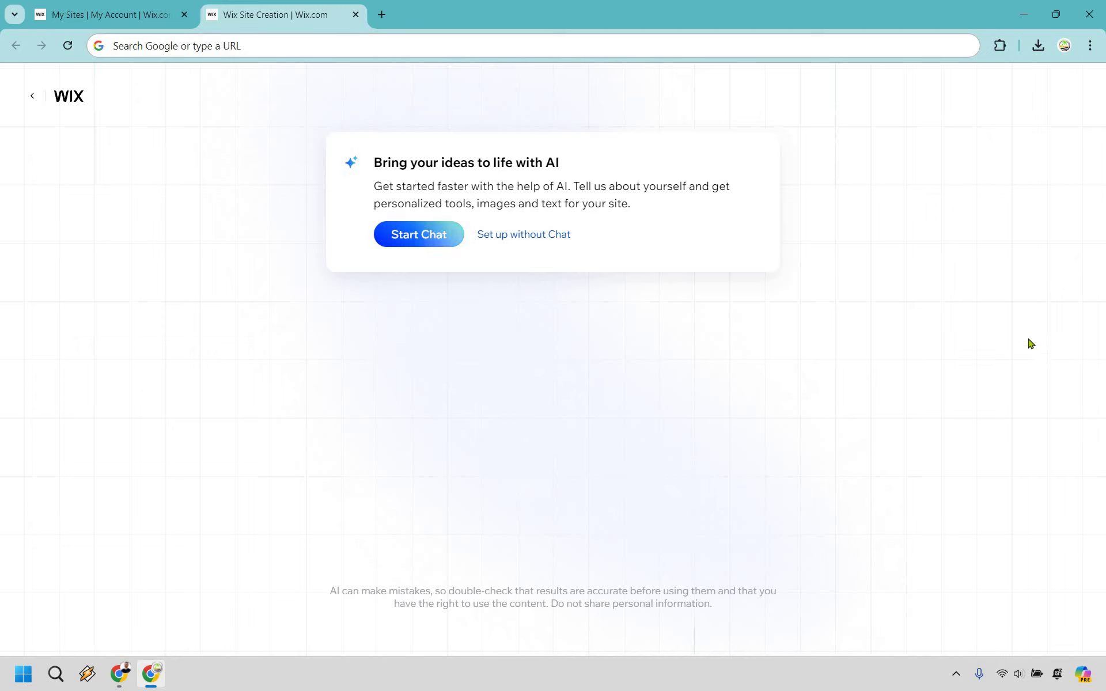
Step: Choose setup without the AI chat and skip the website-type question
{"action": "left_click", "coordinate": [538, 236]}
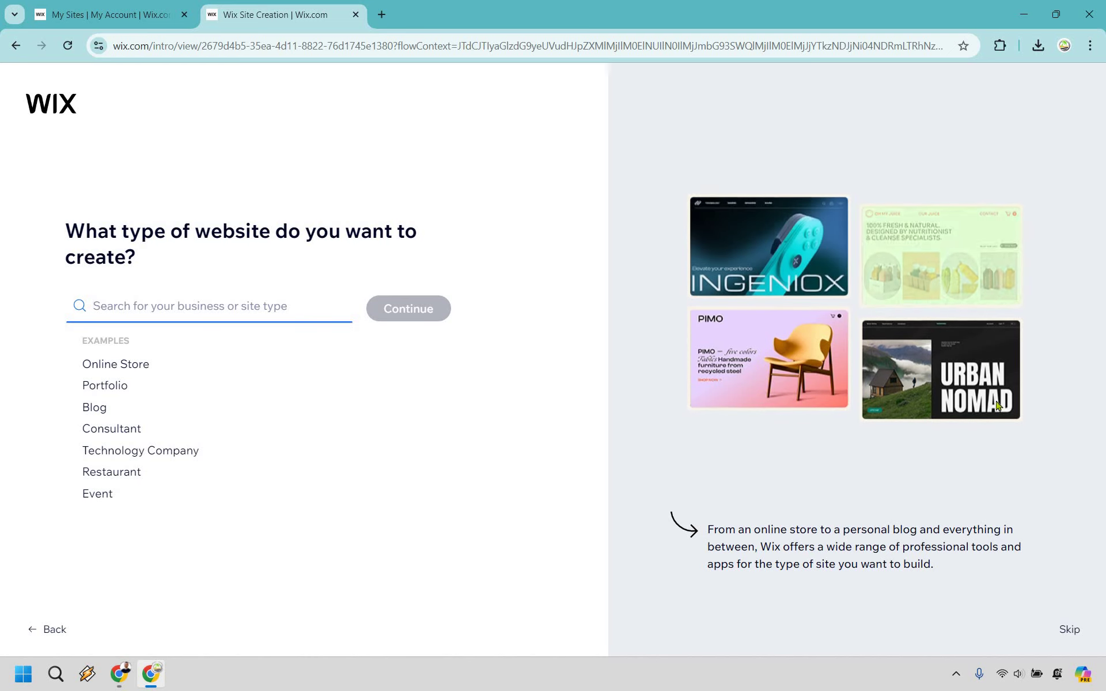
{"action": "left_click", "coordinate": [1068, 630]}
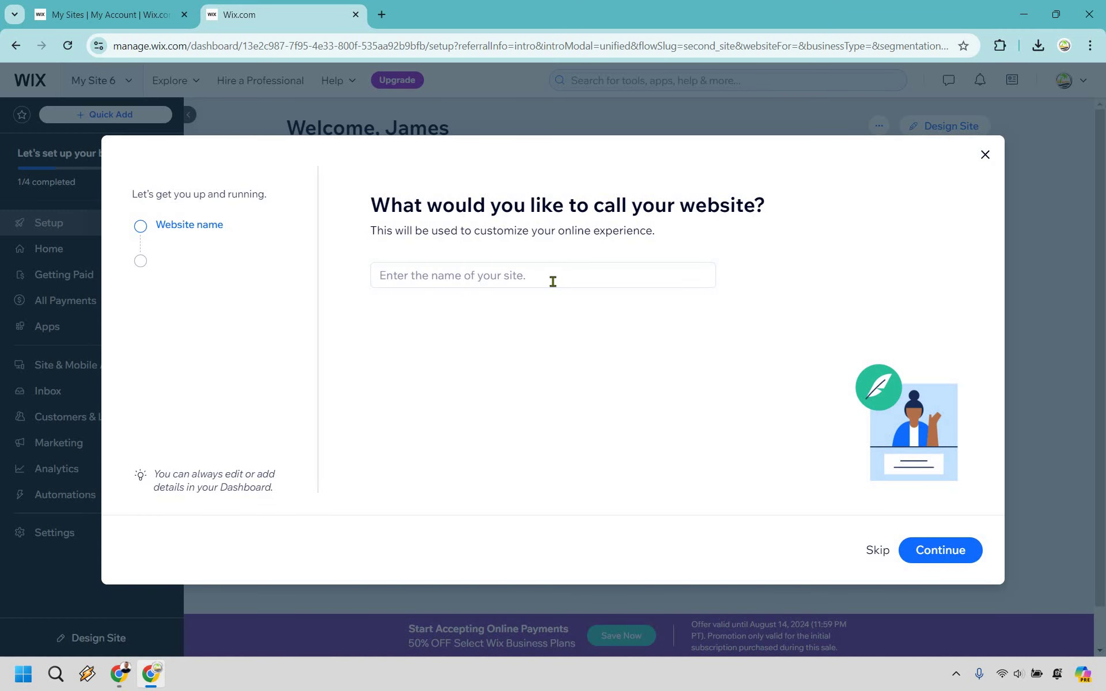
Step: Name the website with the owner's full name and continue
{"action": "left_click", "coordinate": [553, 282]}
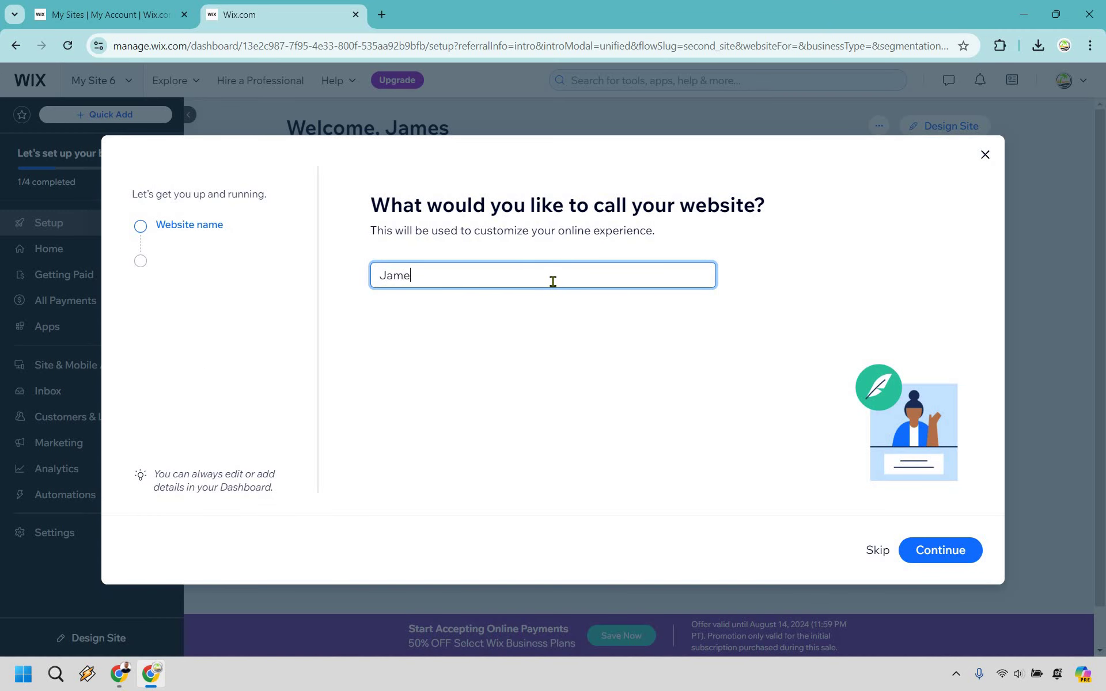
{"action": "left_click", "coordinate": [961, 552]}
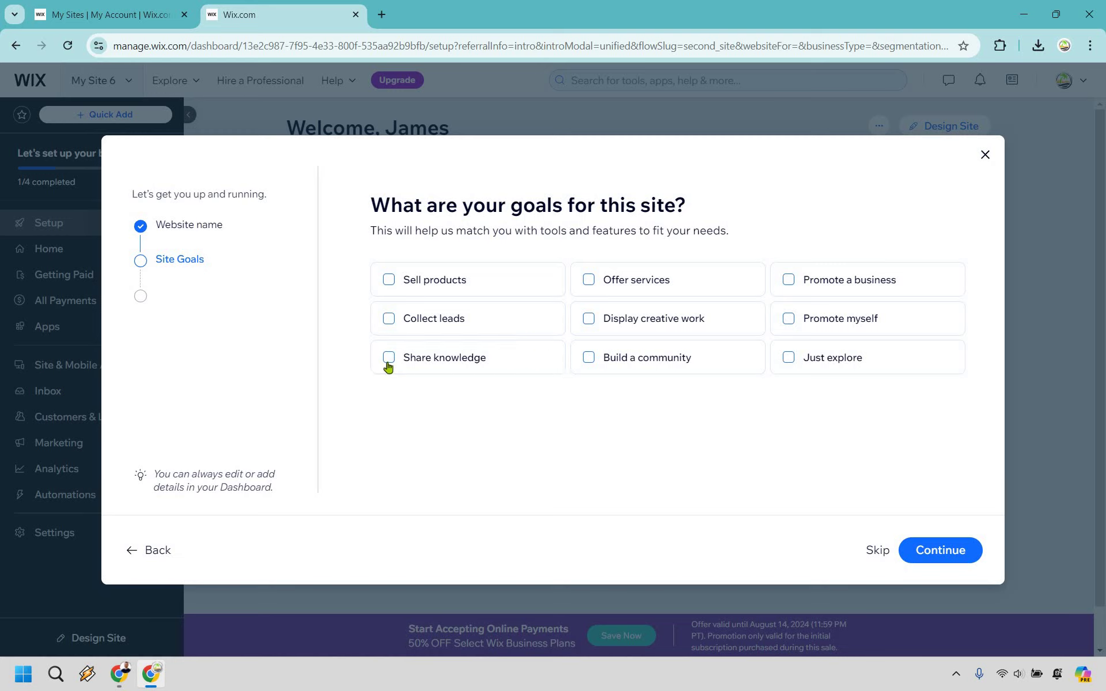
Step: Pick Share knowledge as the site goal and finish setup without adding apps
{"action": "key", "text": "space"}
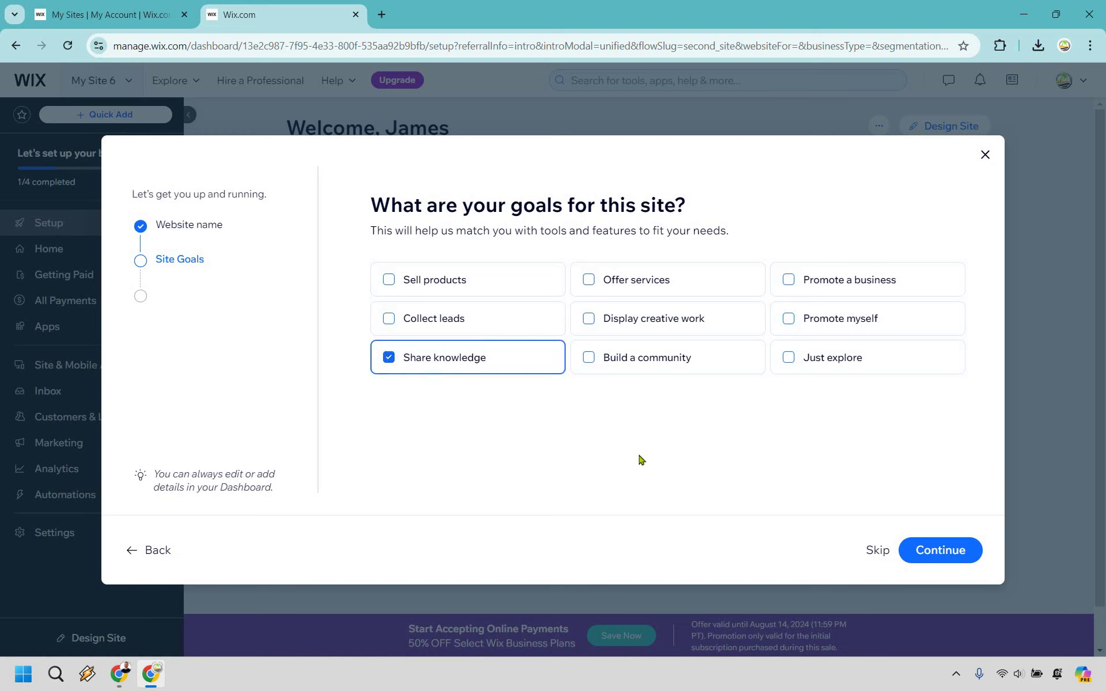
{"action": "left_click", "coordinate": [968, 550]}
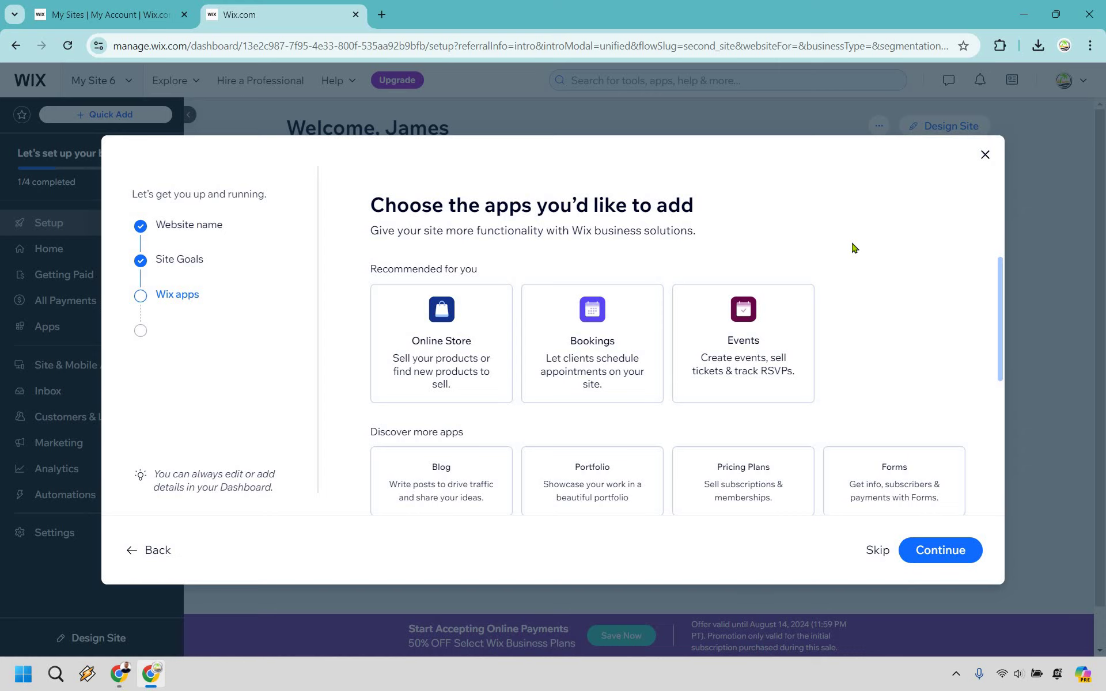
{"action": "left_click", "coordinate": [950, 550]}
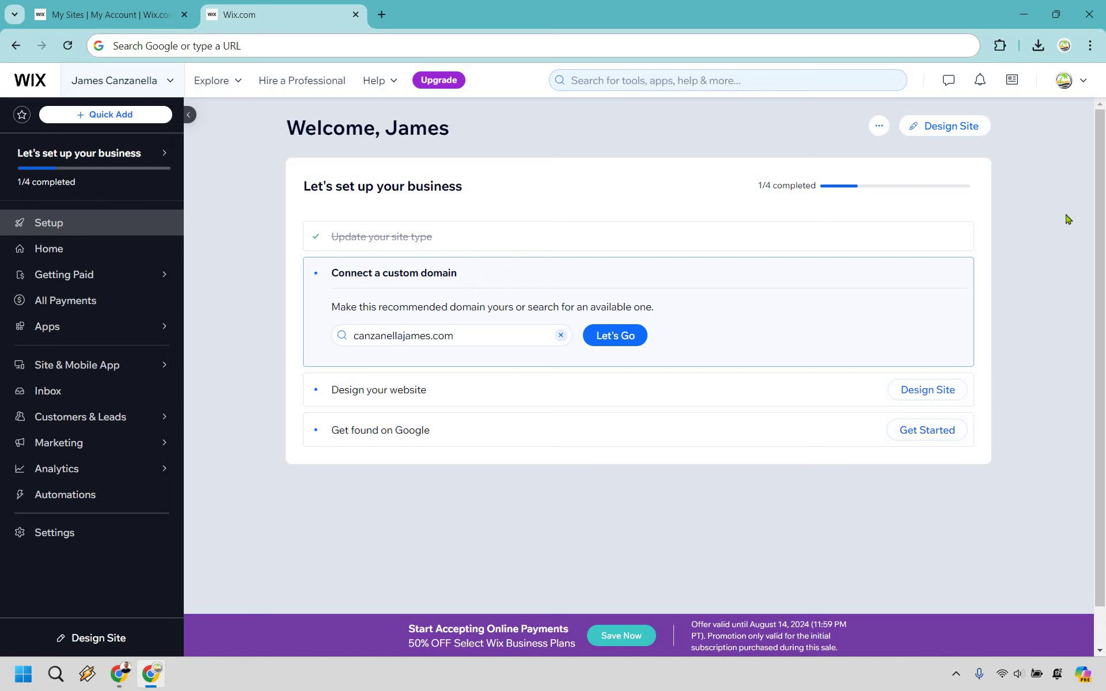
Step: Browse the popular website templates to page 2 and preview the Business CV template
{"action": "left_click", "coordinate": [958, 131]}
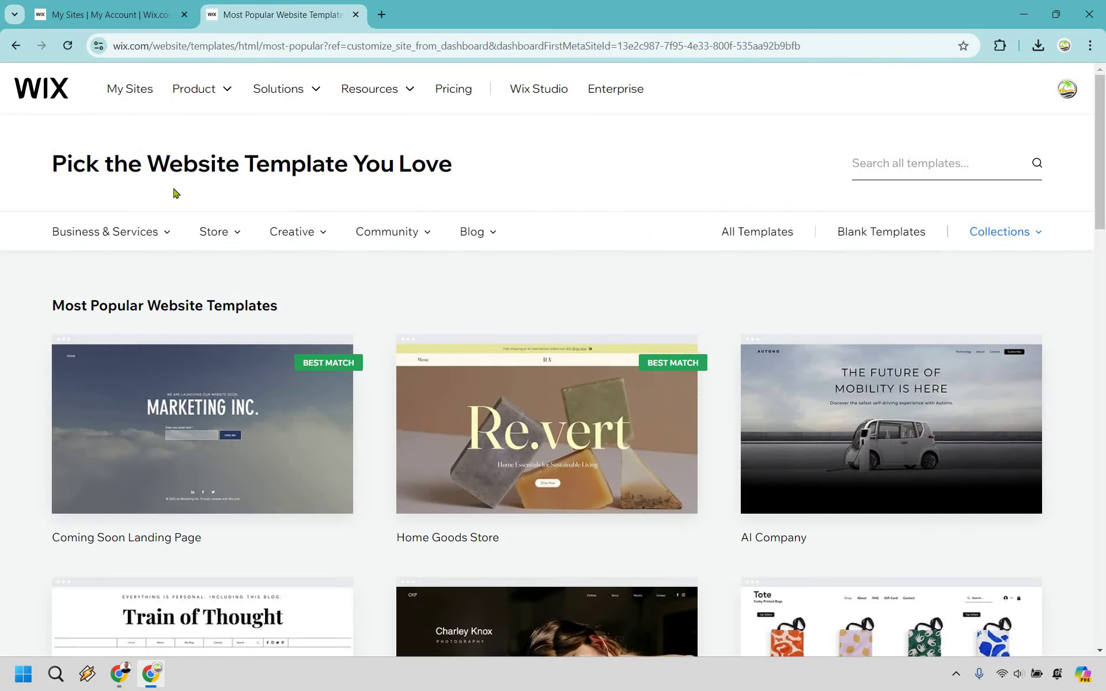
{"action": "mouse_move", "coordinate": [132, 238]}
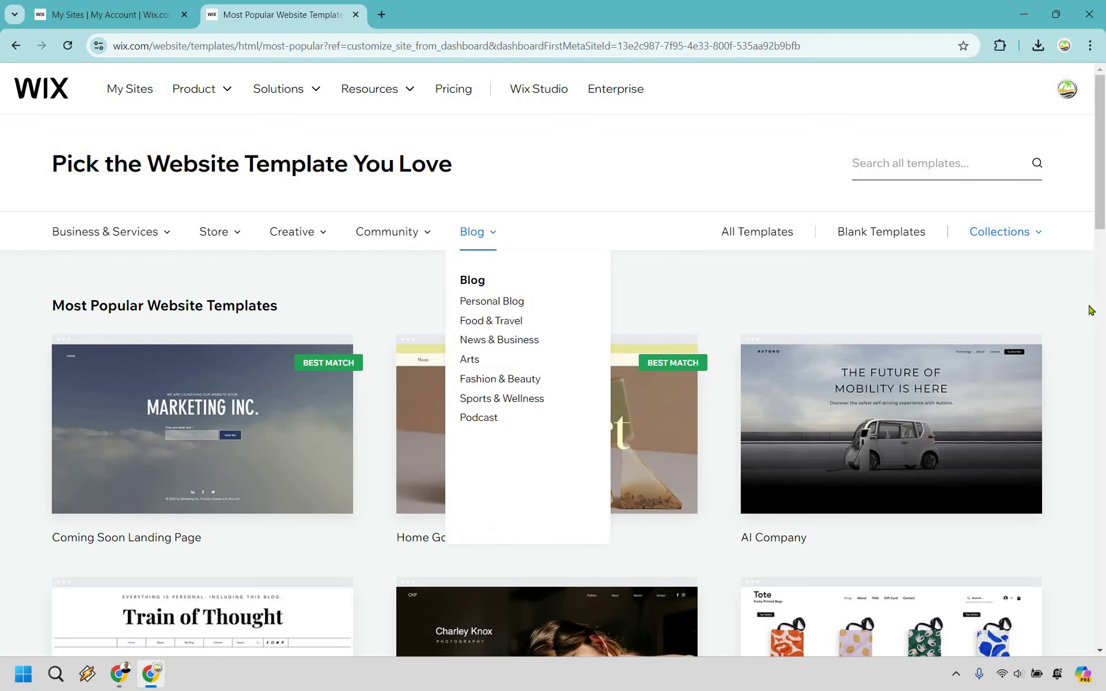
{"action": "scroll", "coordinate": [1086, 311], "scroll_direction": "down", "scroll_amount": 3}
{"action": "scroll", "coordinate": [1086, 311], "scroll_direction": "down", "scroll_amount": 4}
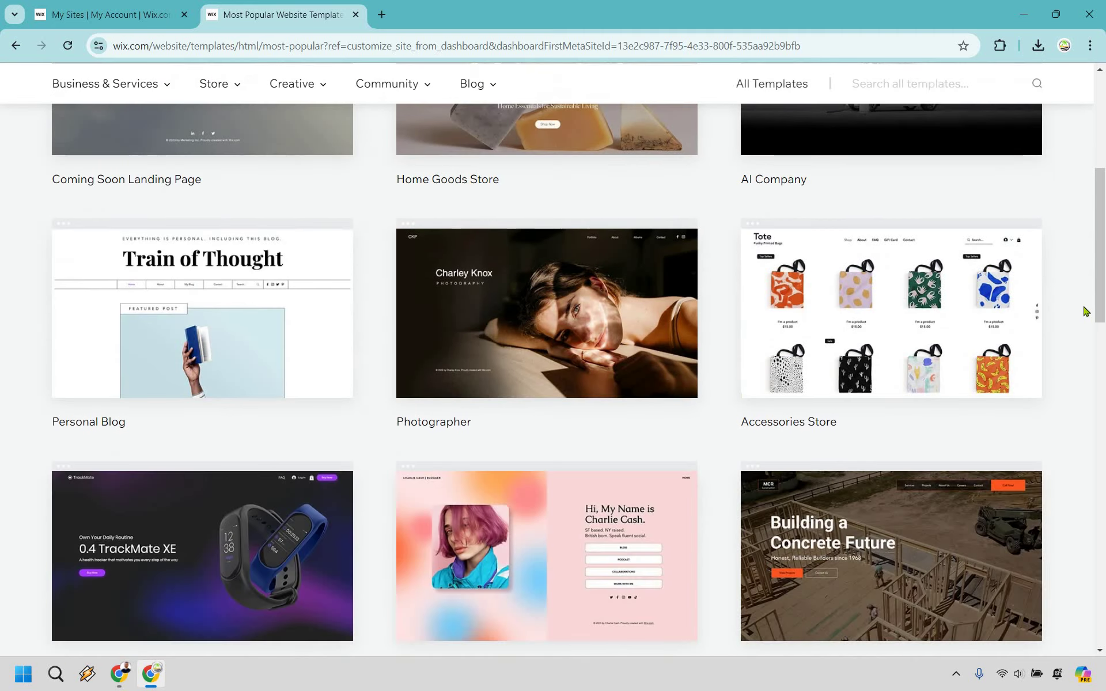
{"action": "scroll", "coordinate": [1086, 311], "scroll_direction": "down", "scroll_amount": 5}
{"action": "scroll", "coordinate": [976, 356], "scroll_direction": "down", "scroll_amount": 1}
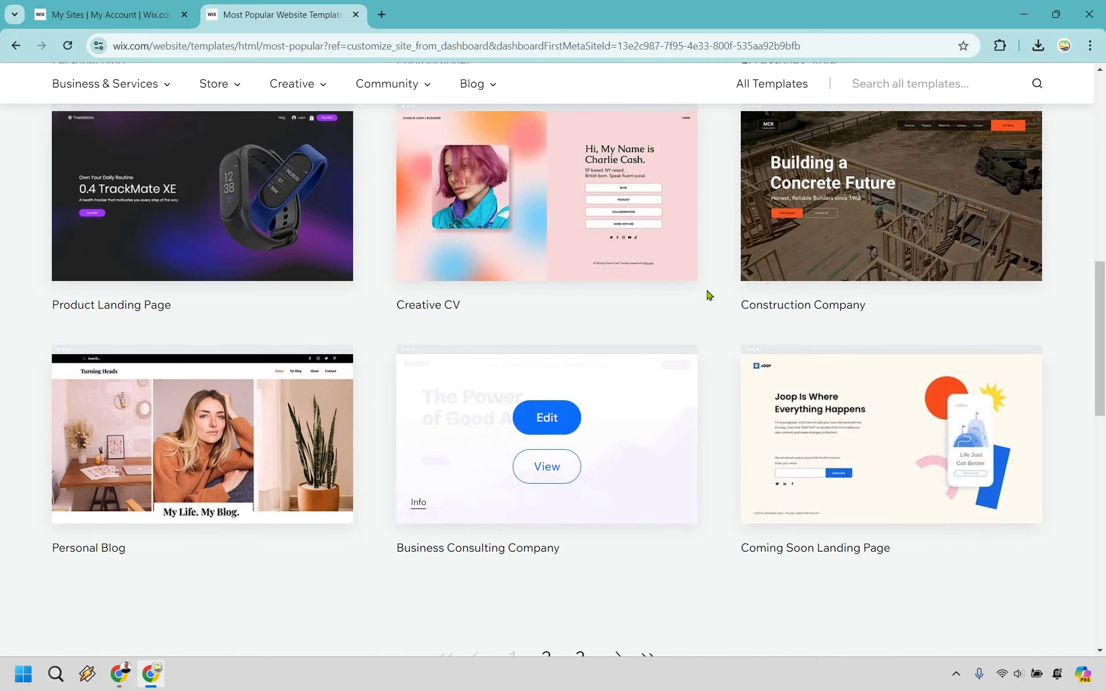
{"action": "scroll", "coordinate": [553, 438], "scroll_direction": "down", "scroll_amount": 3}
{"action": "left_click", "coordinate": [548, 441]}
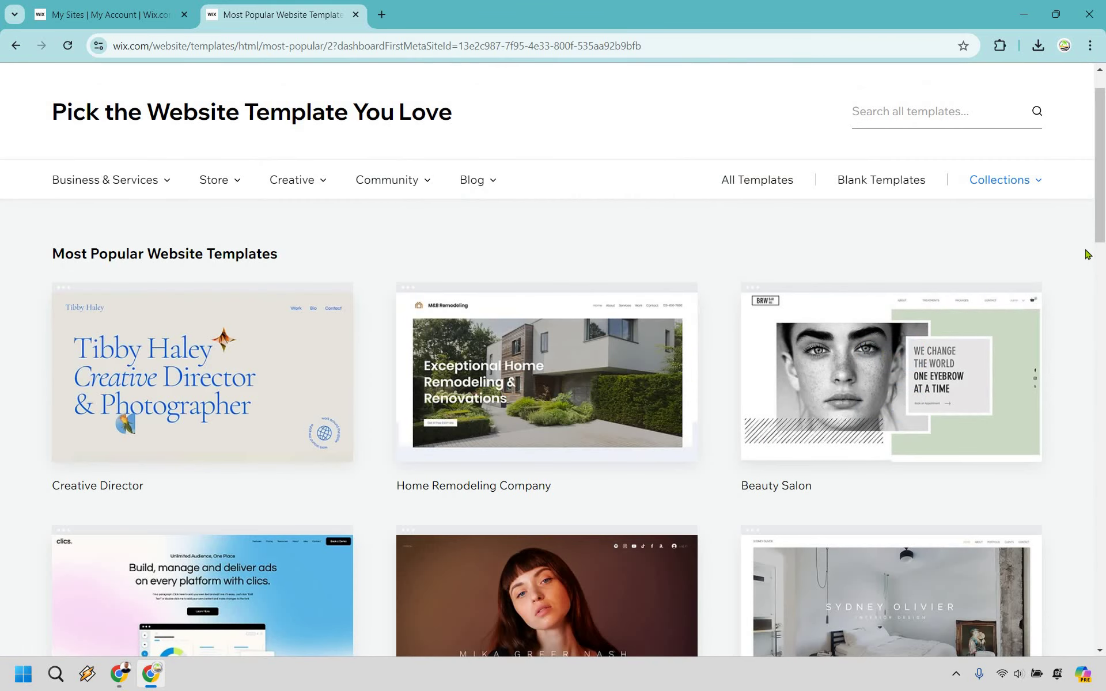
{"action": "scroll", "coordinate": [1088, 255], "scroll_direction": "down", "scroll_amount": 3}
{"action": "scroll", "coordinate": [1087, 254], "scroll_direction": "down", "scroll_amount": 3}
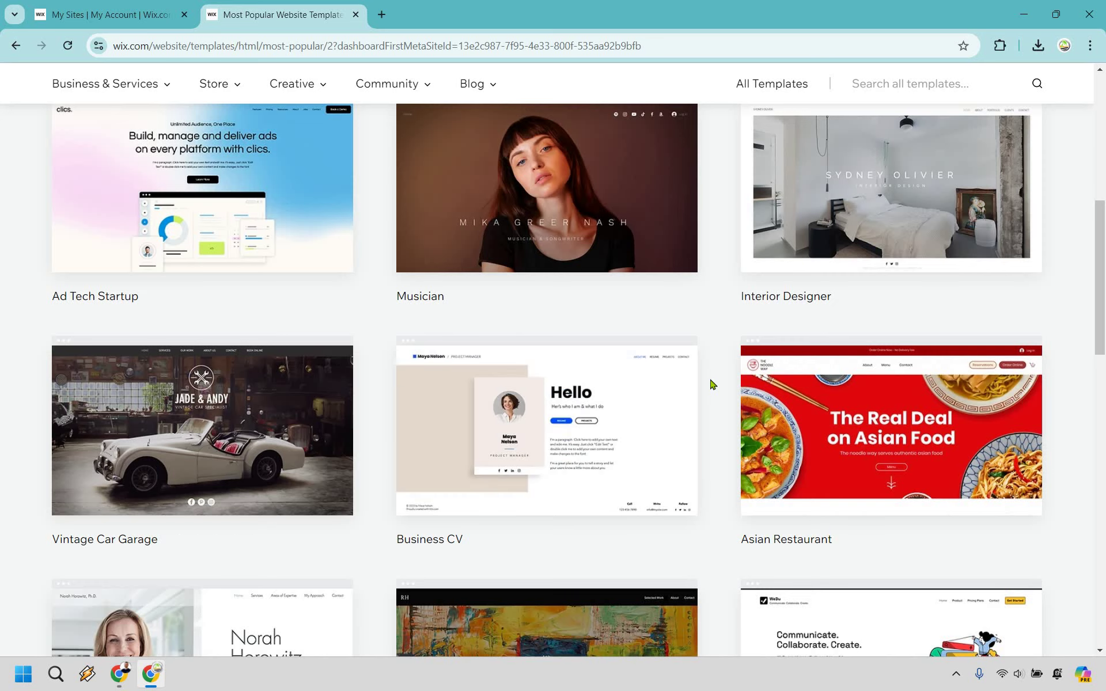
{"action": "scroll", "coordinate": [708, 380], "scroll_direction": "down", "scroll_amount": 1}
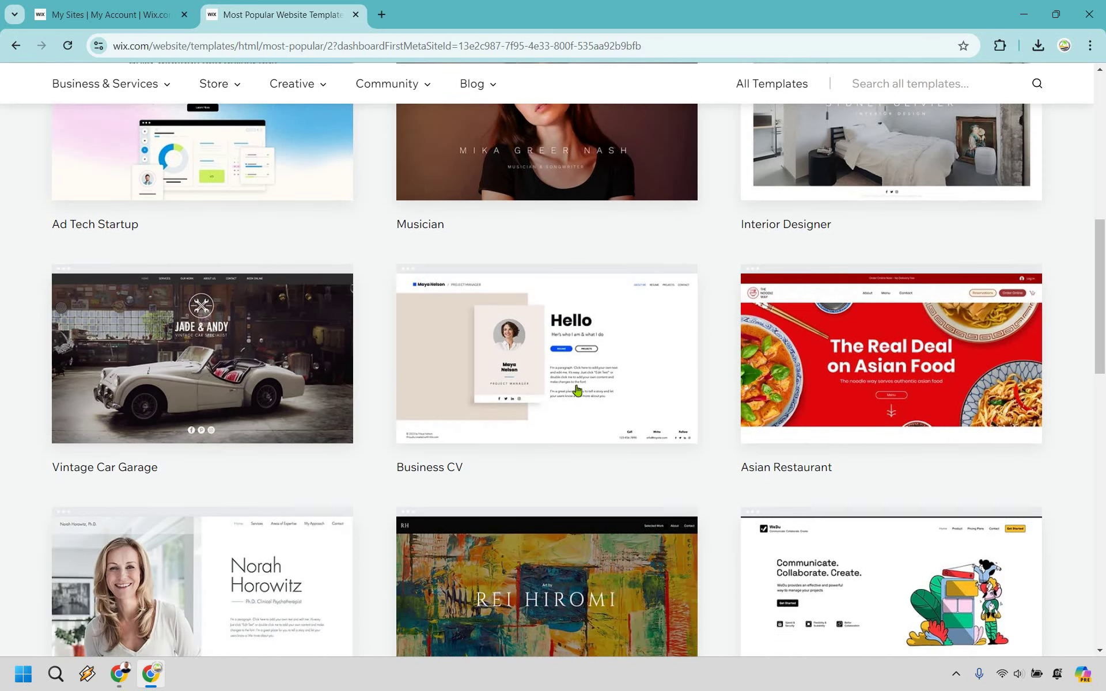
{"action": "left_click", "coordinate": [558, 388]}
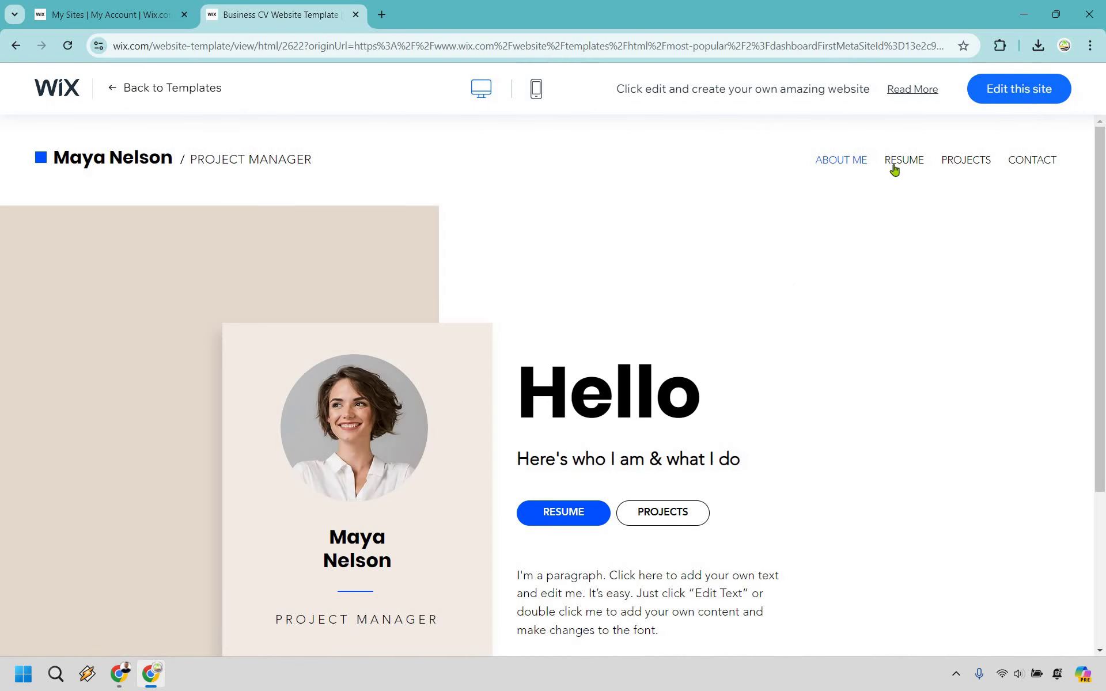
Step: View the Business CV template's Resume, Projects, Contact and About Me sections
{"action": "left_click", "coordinate": [894, 167]}
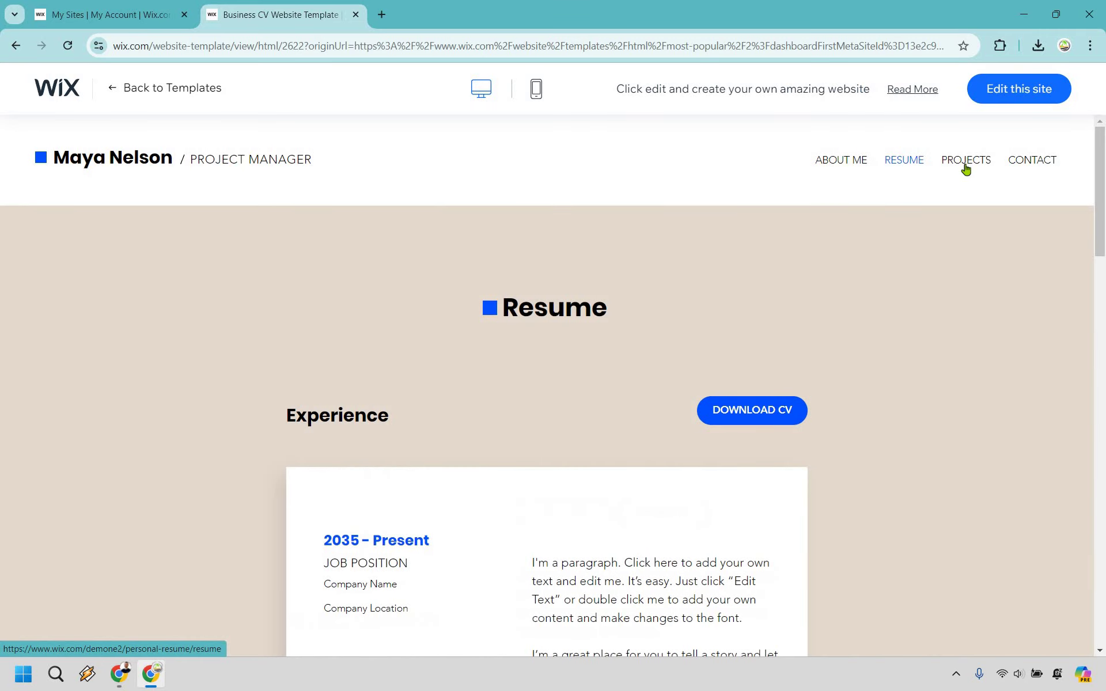
{"action": "left_click", "coordinate": [966, 168]}
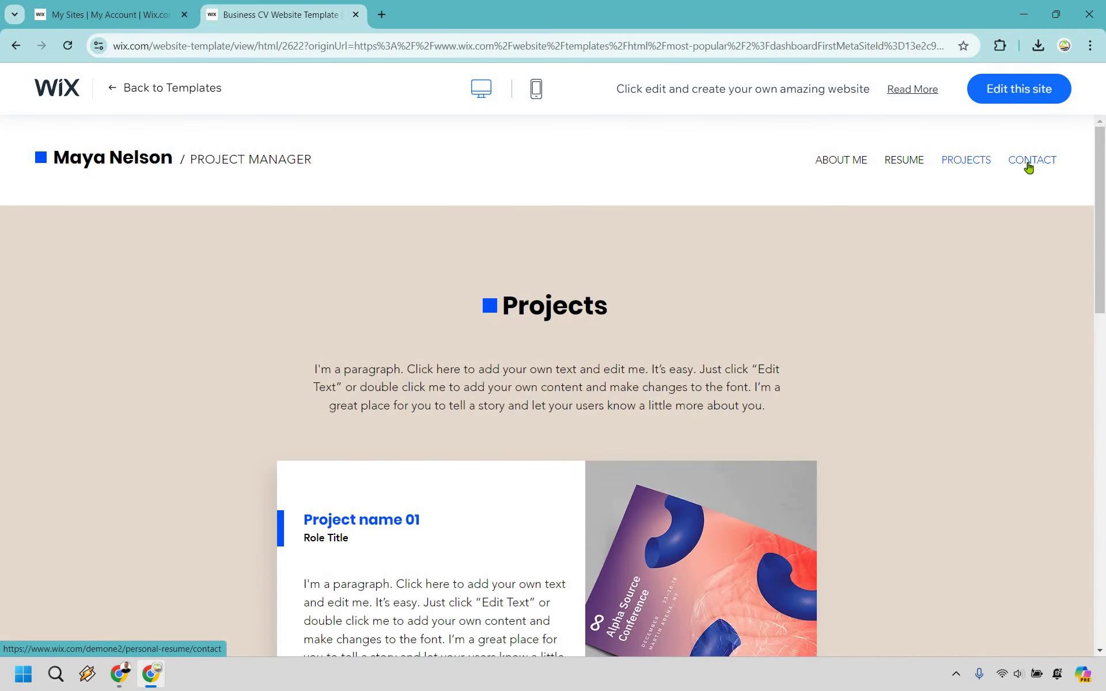
{"action": "left_click", "coordinate": [1030, 166]}
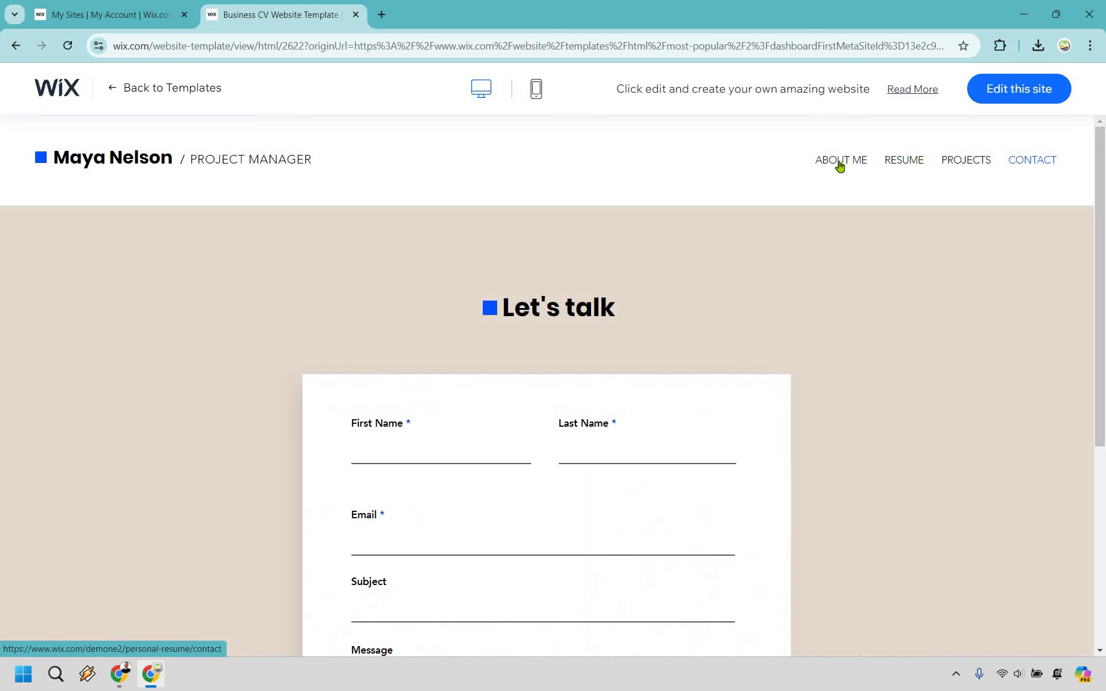
{"action": "left_click", "coordinate": [839, 167]}
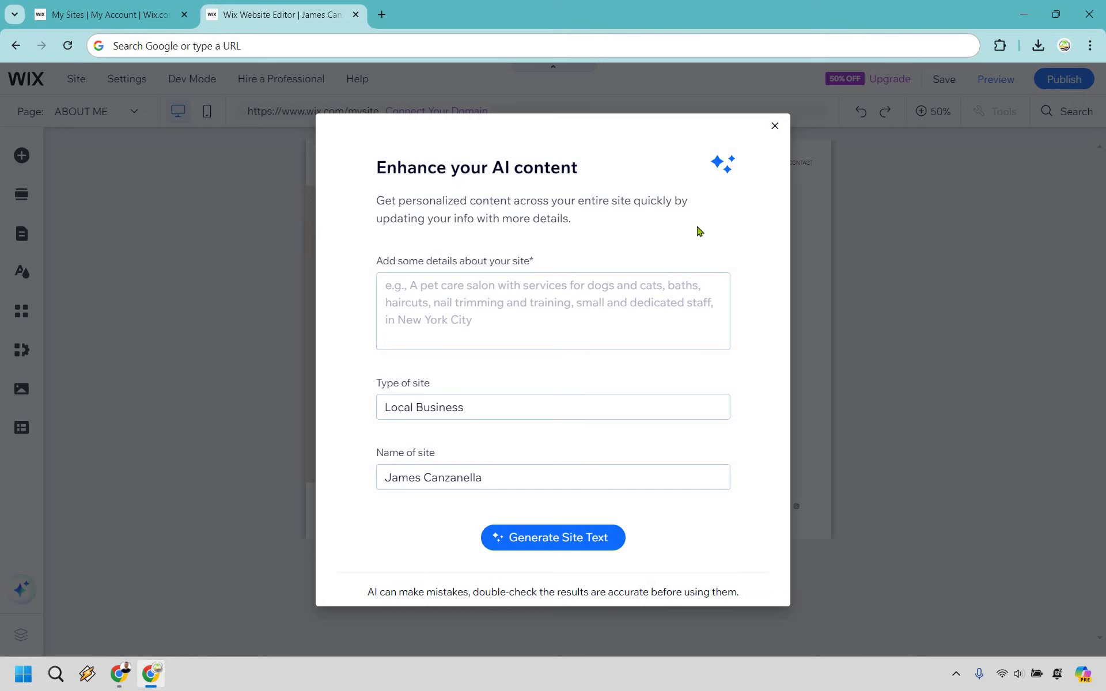
{"action": "left_click", "coordinate": [776, 127]}
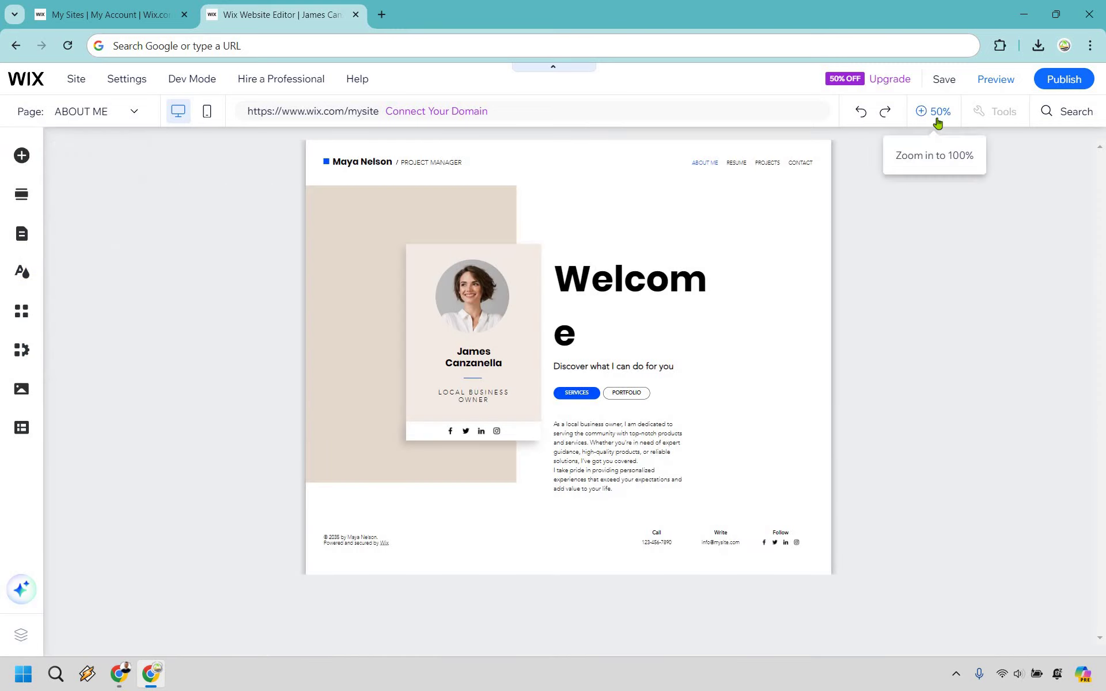
{"action": "left_click", "coordinate": [938, 123]}
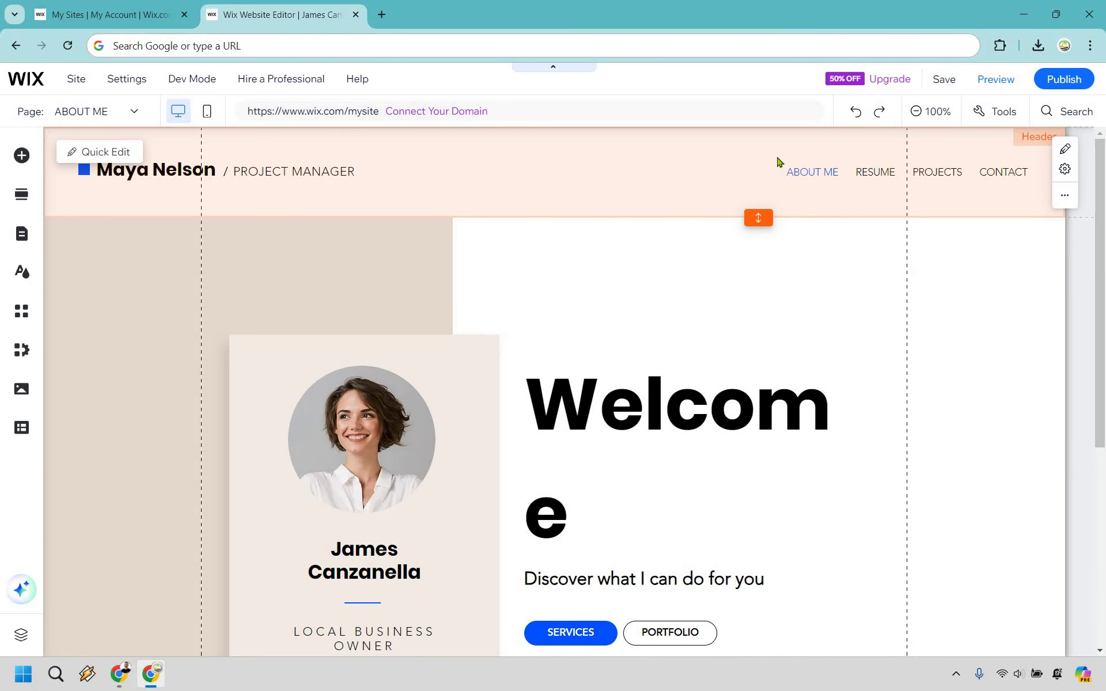
{"action": "scroll", "coordinate": [716, 286], "scroll_direction": "down", "scroll_amount": 3}
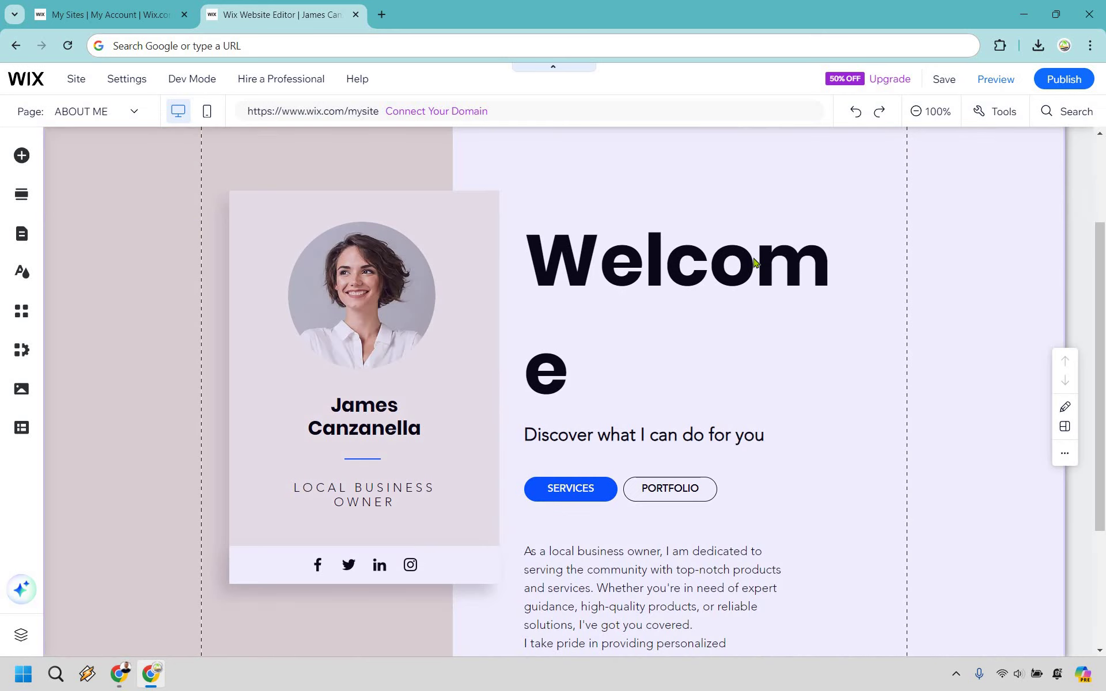
{"action": "scroll", "coordinate": [755, 487], "scroll_direction": "down", "scroll_amount": 3}
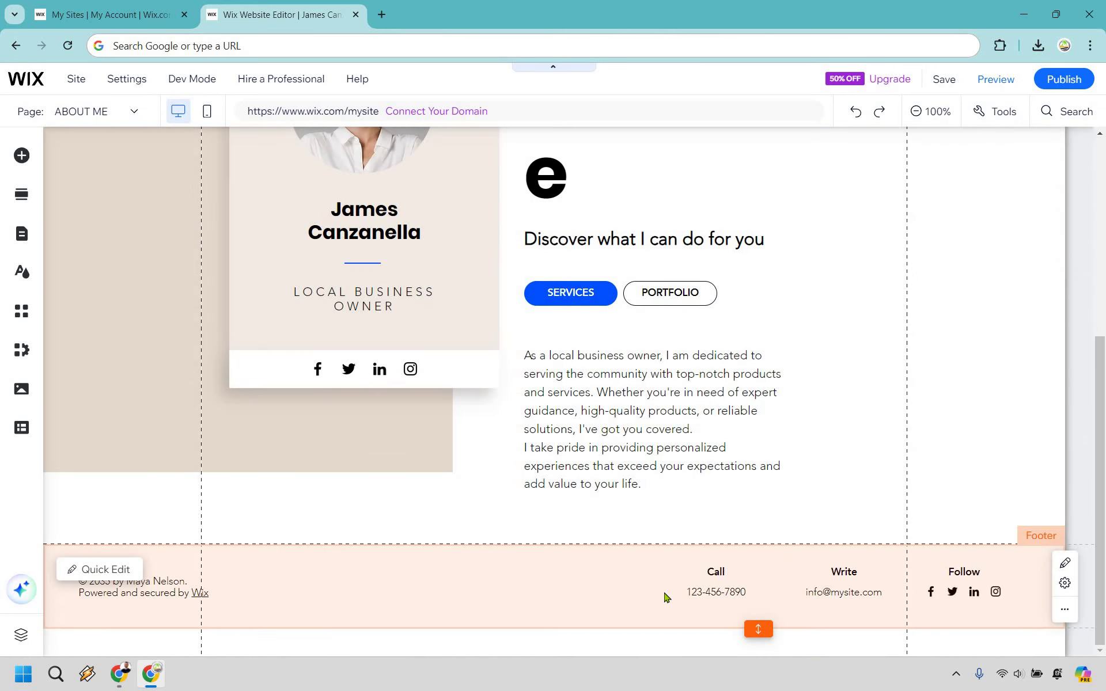
{"action": "scroll", "coordinate": [805, 394], "scroll_direction": "up", "scroll_amount": 6}
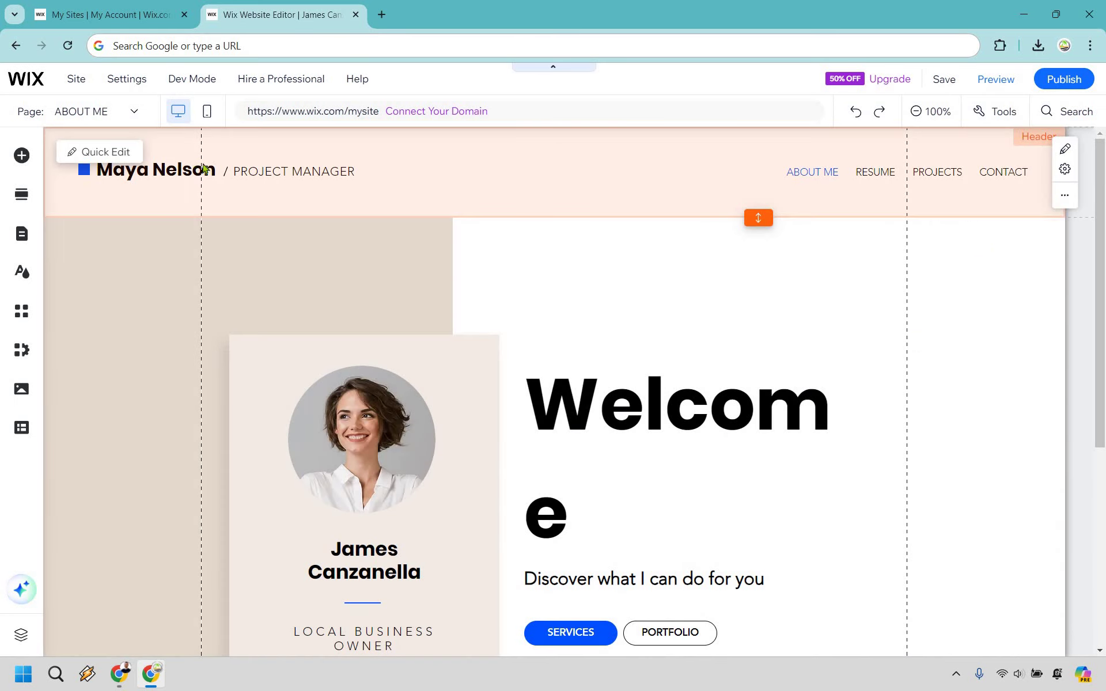
Step: Change the header name to the owner's name and the subtitle to Digital Marketer
{"action": "left_click", "coordinate": [105, 152]}
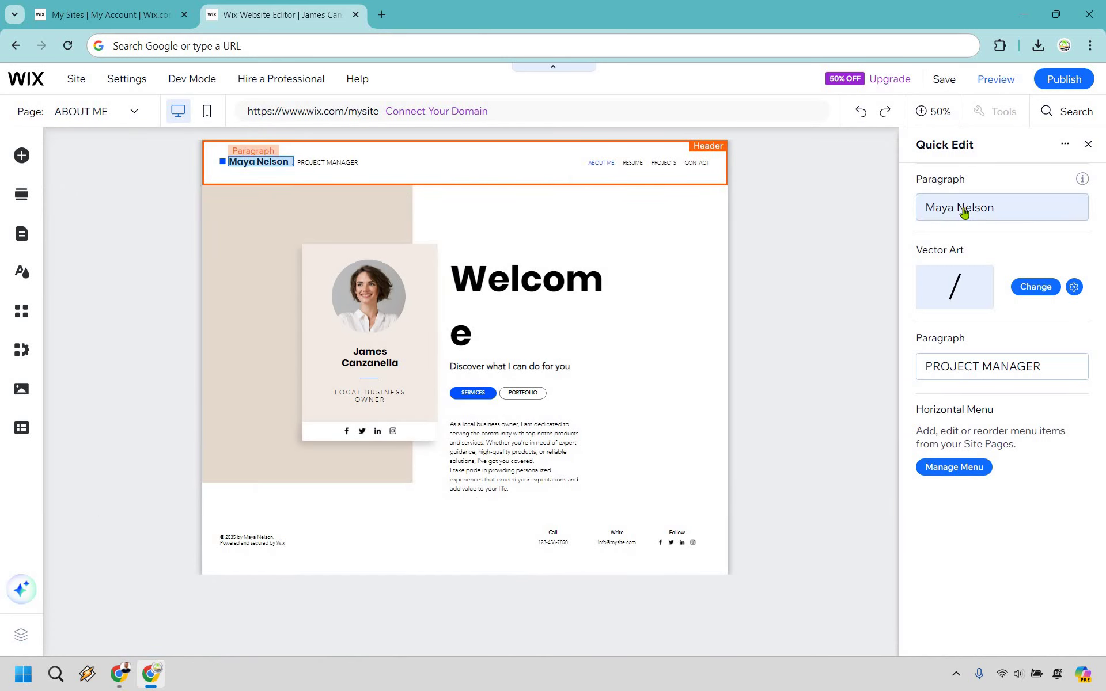
{"action": "left_click", "coordinate": [963, 212]}
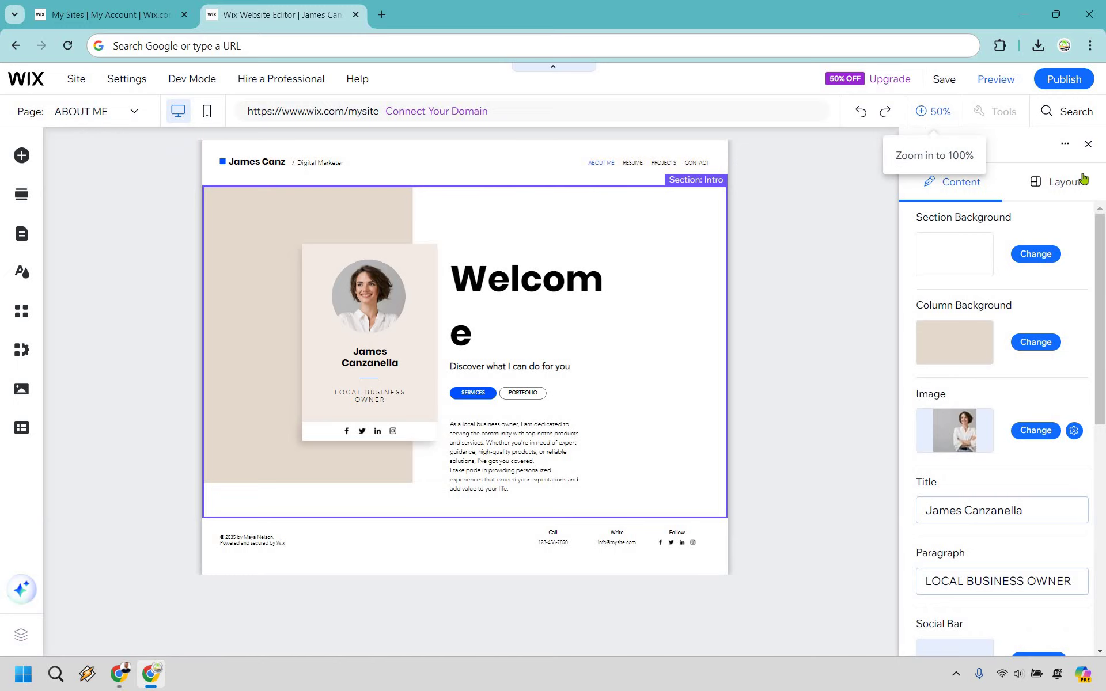
{"action": "left_click", "coordinate": [924, 111]}
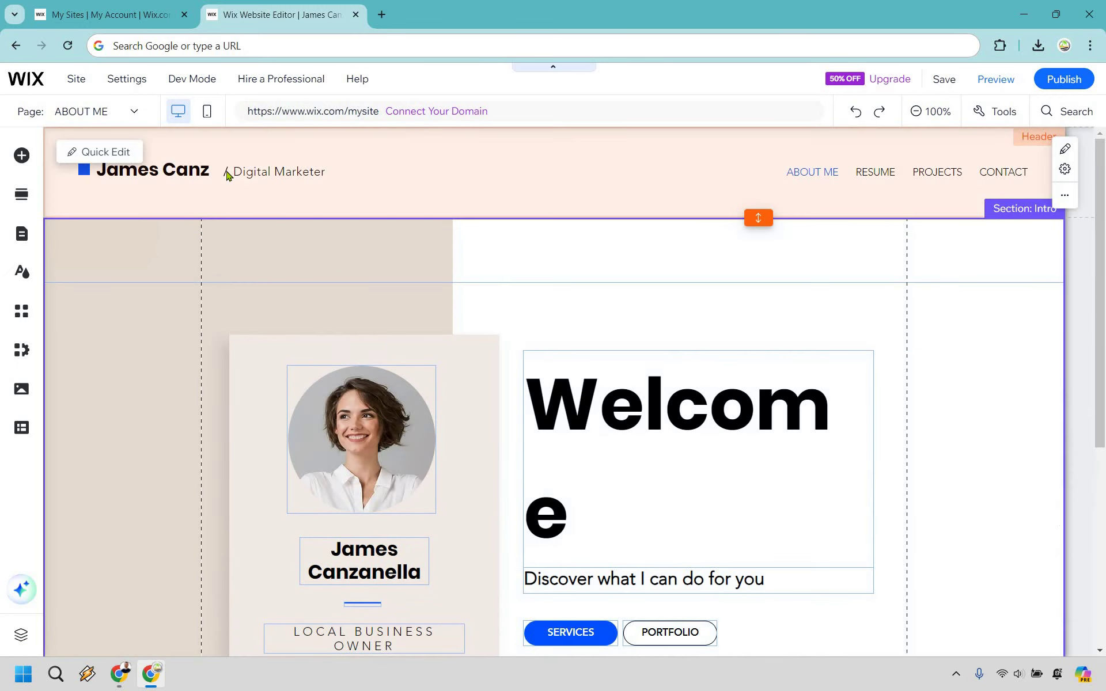
{"action": "left_click", "coordinate": [226, 174]}
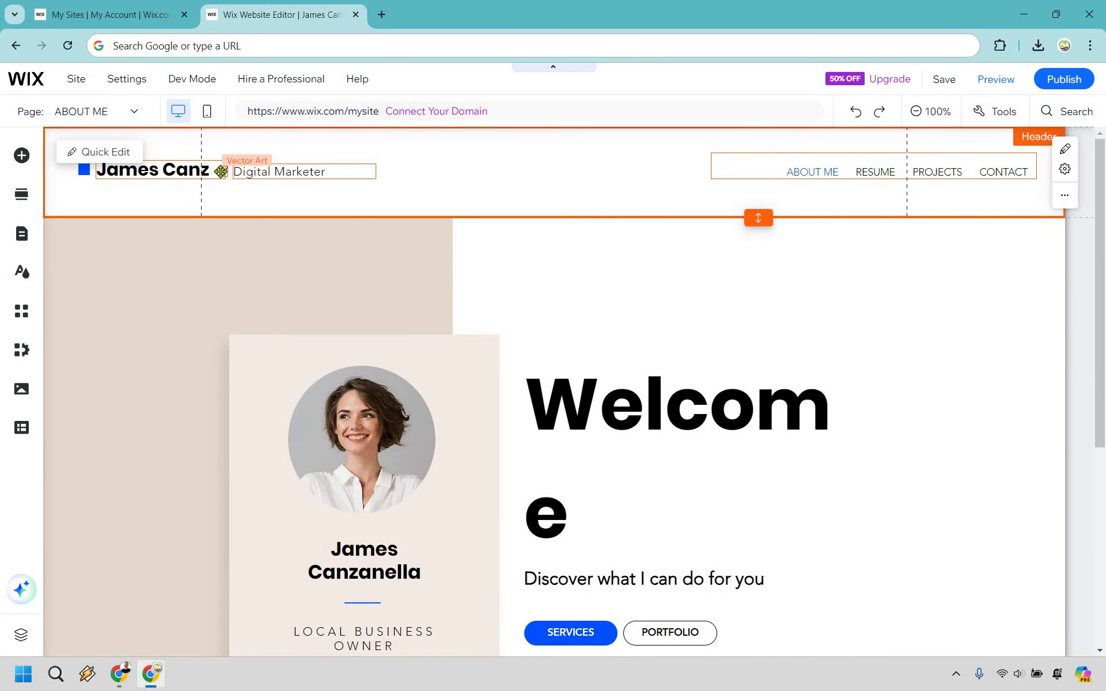
{"action": "left_click_drag", "start_coordinate": [221, 171], "coordinate": [270, 169]}
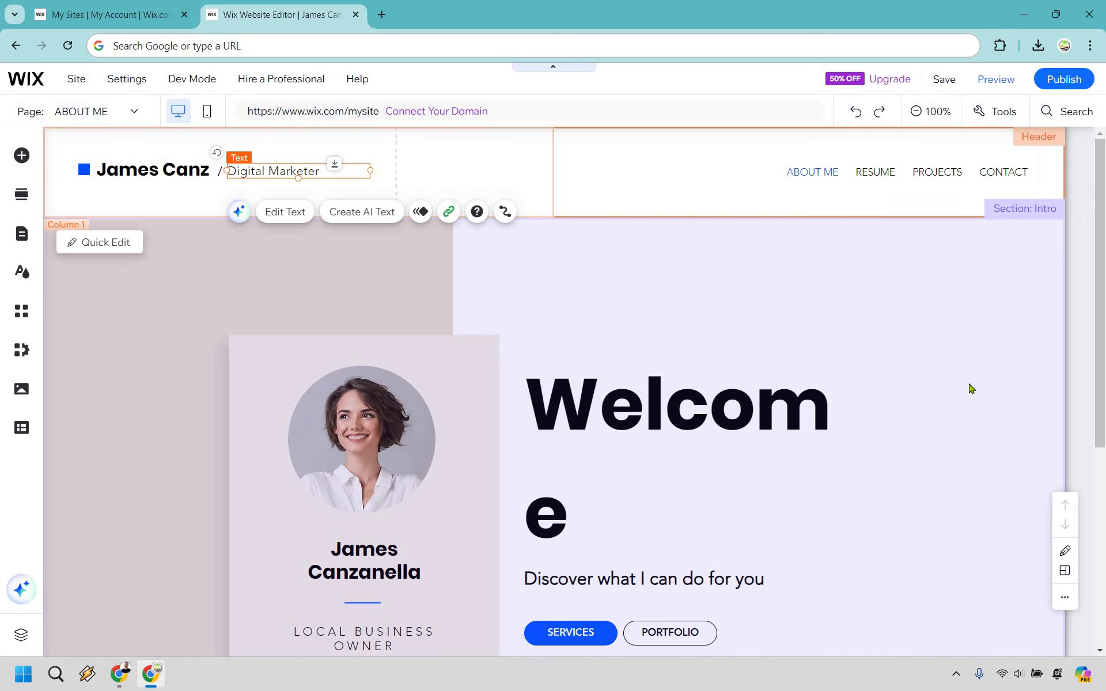
{"action": "left_click", "coordinate": [971, 389]}
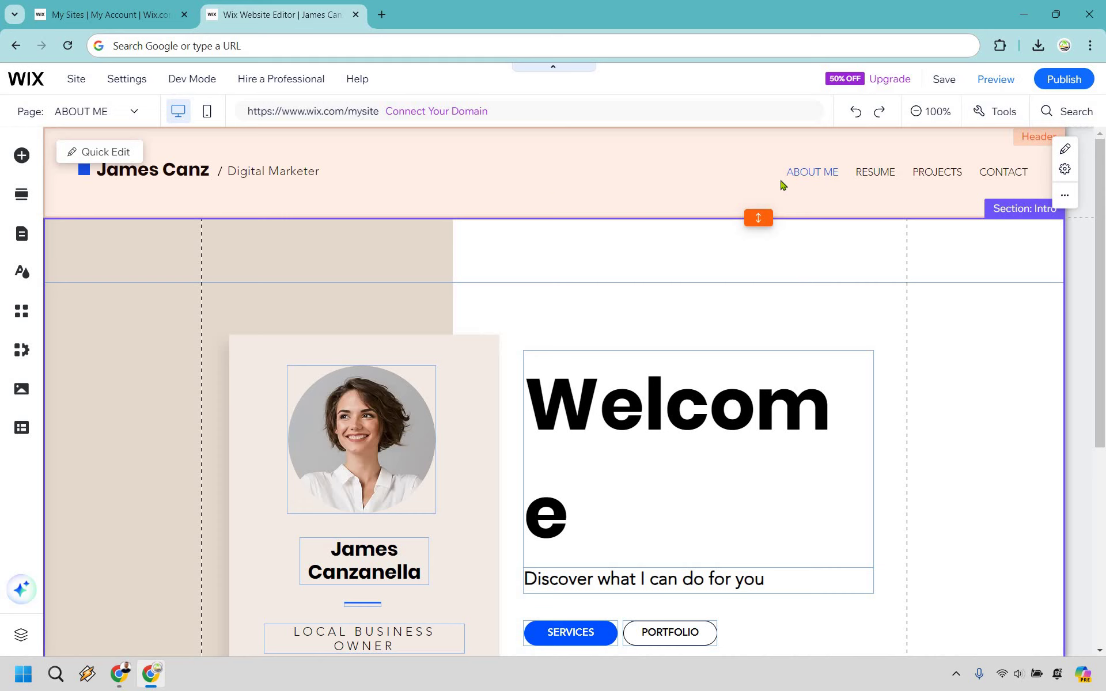
Step: Save the site and permanently dismiss the saved confirmation
{"action": "left_click", "coordinate": [943, 79]}
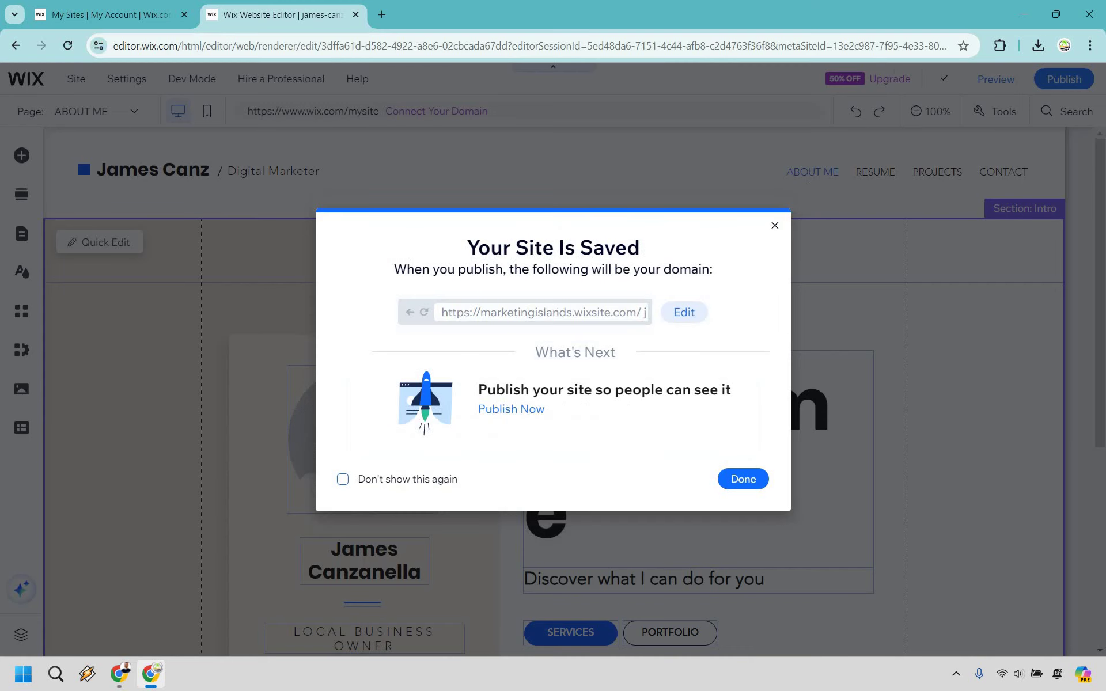
{"action": "left_click", "coordinate": [742, 479]}
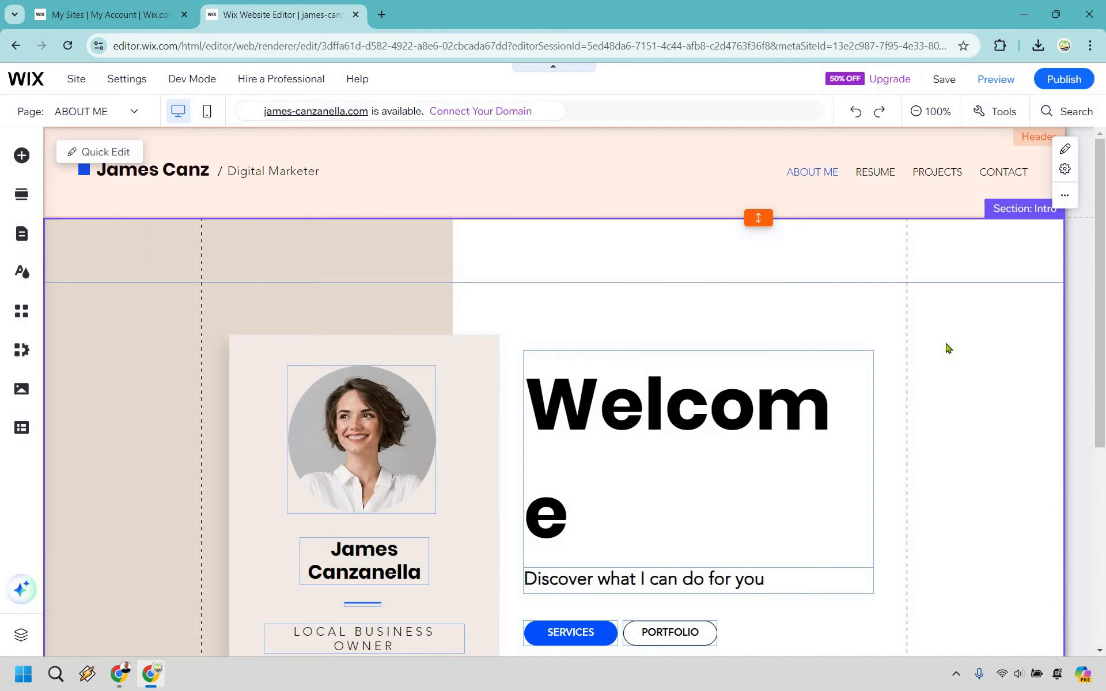
{"action": "scroll", "coordinate": [374, 547], "scroll_direction": "down", "scroll_amount": 5}
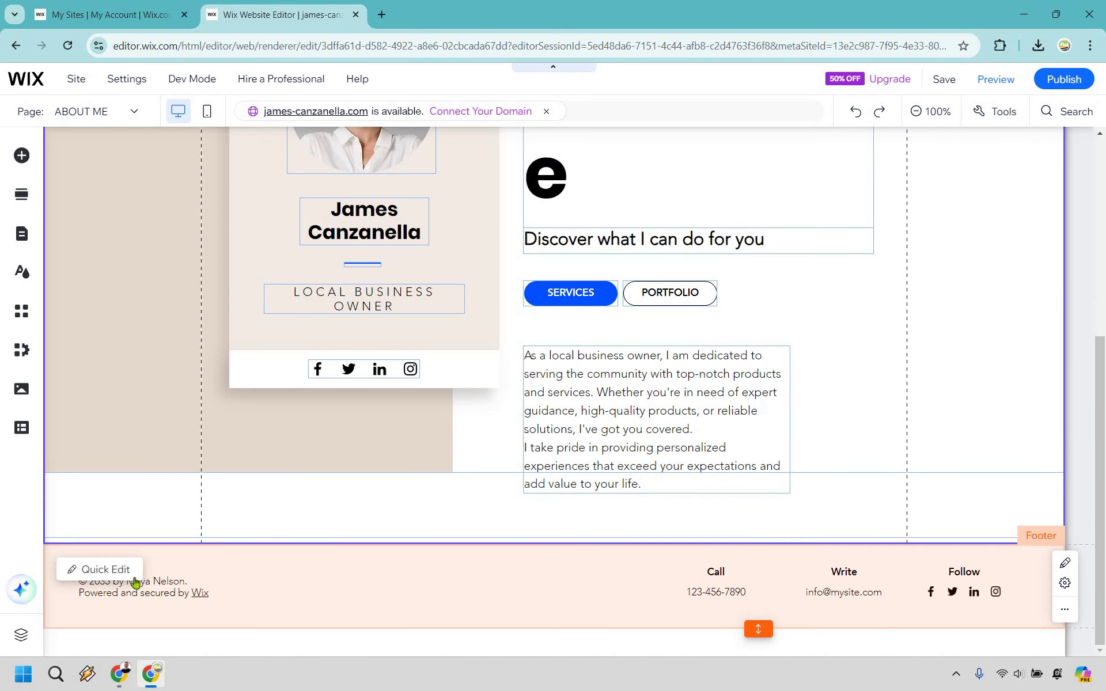
Step: Replace the placeholder name in the footer copyright line with the owner's short name
{"action": "left_click", "coordinate": [99, 570]}
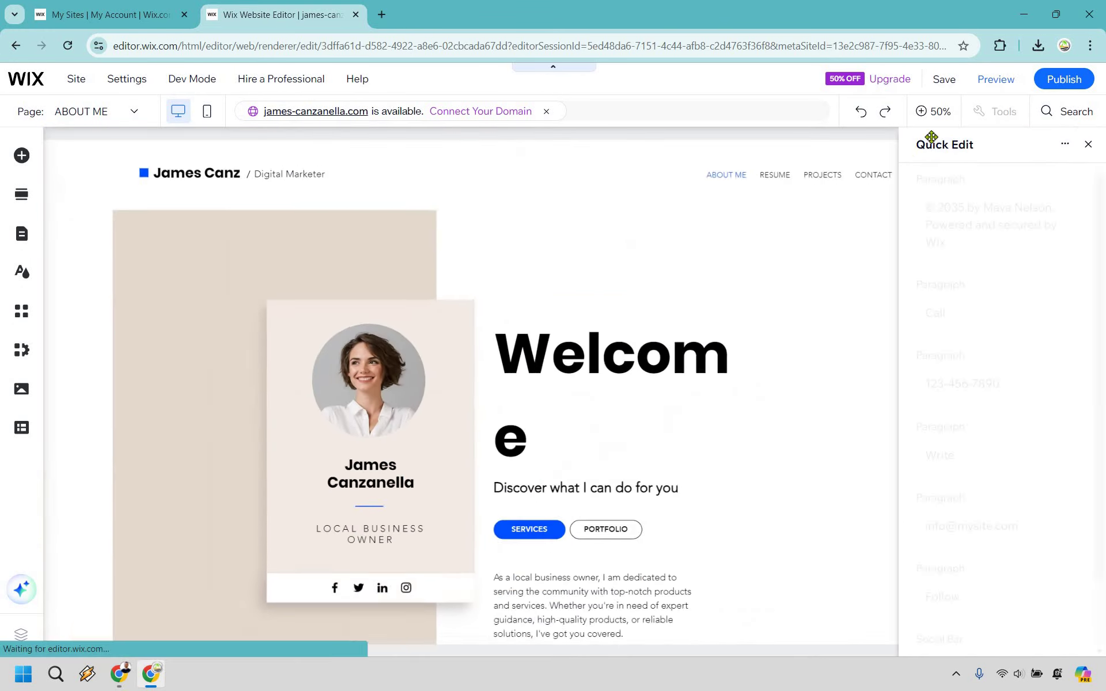
{"action": "left_click_drag", "start_coordinate": [983, 238], "coordinate": [1051, 238]}
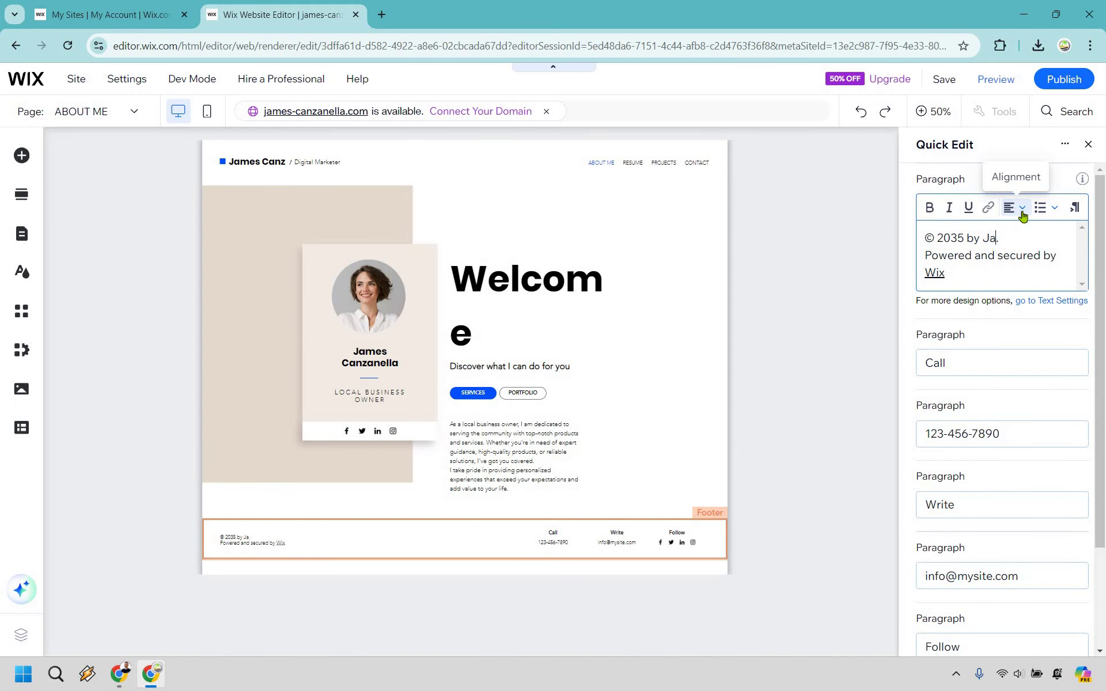
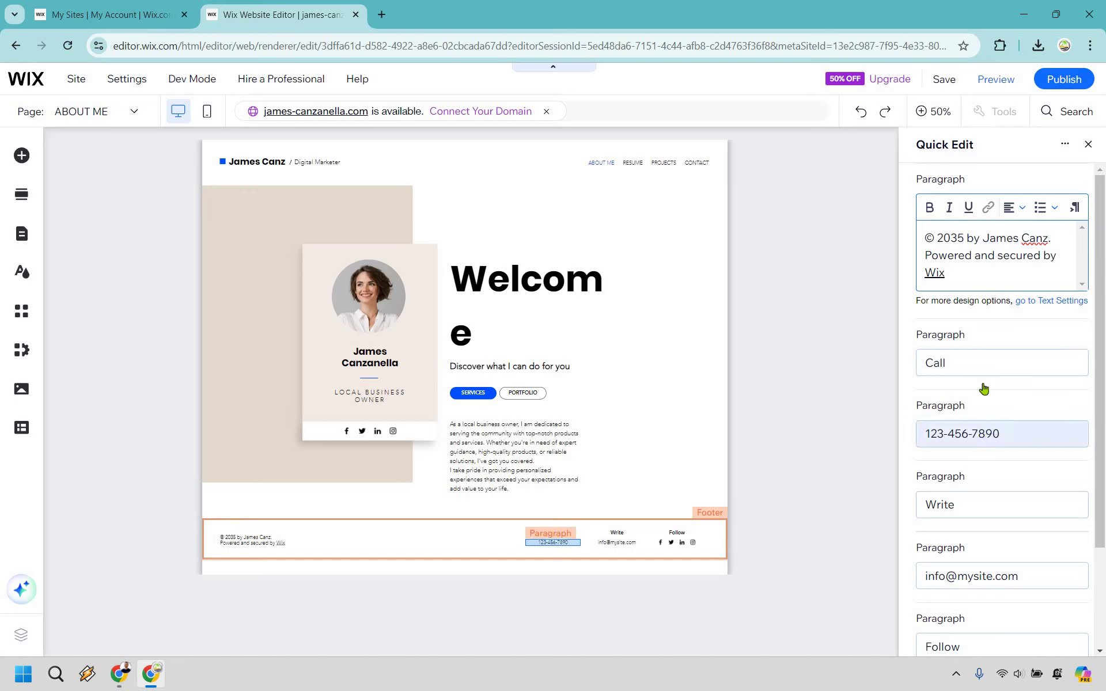
{"action": "scroll", "coordinate": [983, 366], "scroll_direction": "down", "scroll_amount": 1}
{"action": "scroll", "coordinate": [983, 365], "scroll_direction": "down", "scroll_amount": 2}
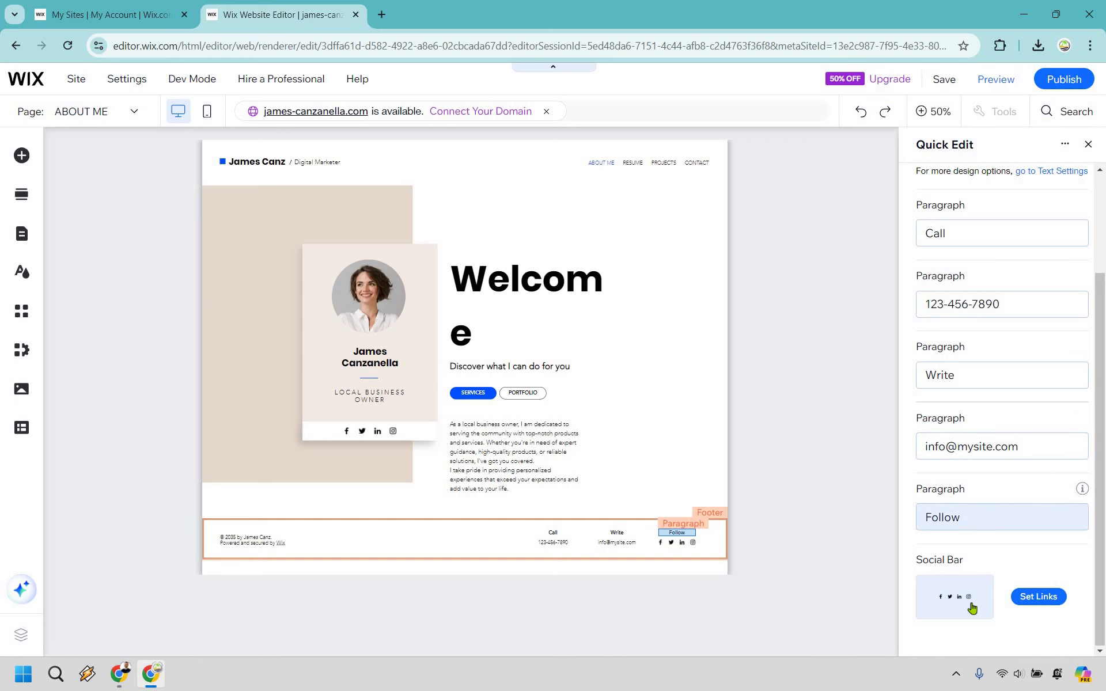
Step: Set the footer Social Bar's Facebook link to facebook.com/marketingisland
{"action": "left_click", "coordinate": [1046, 599]}
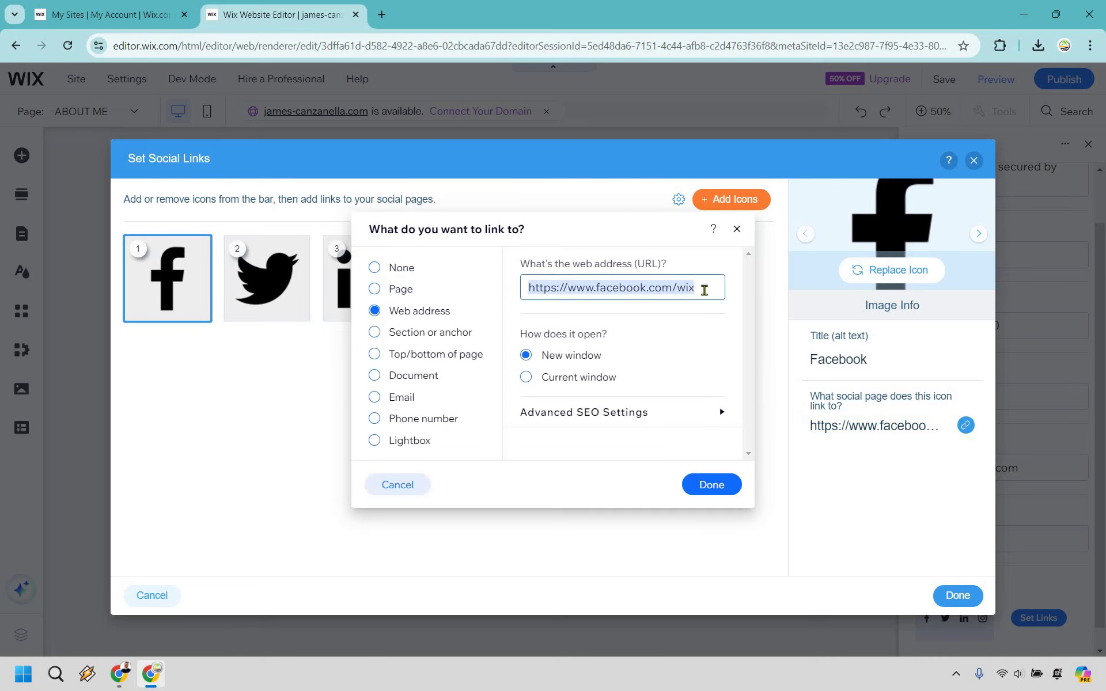
{"action": "left_click", "coordinate": [704, 289]}
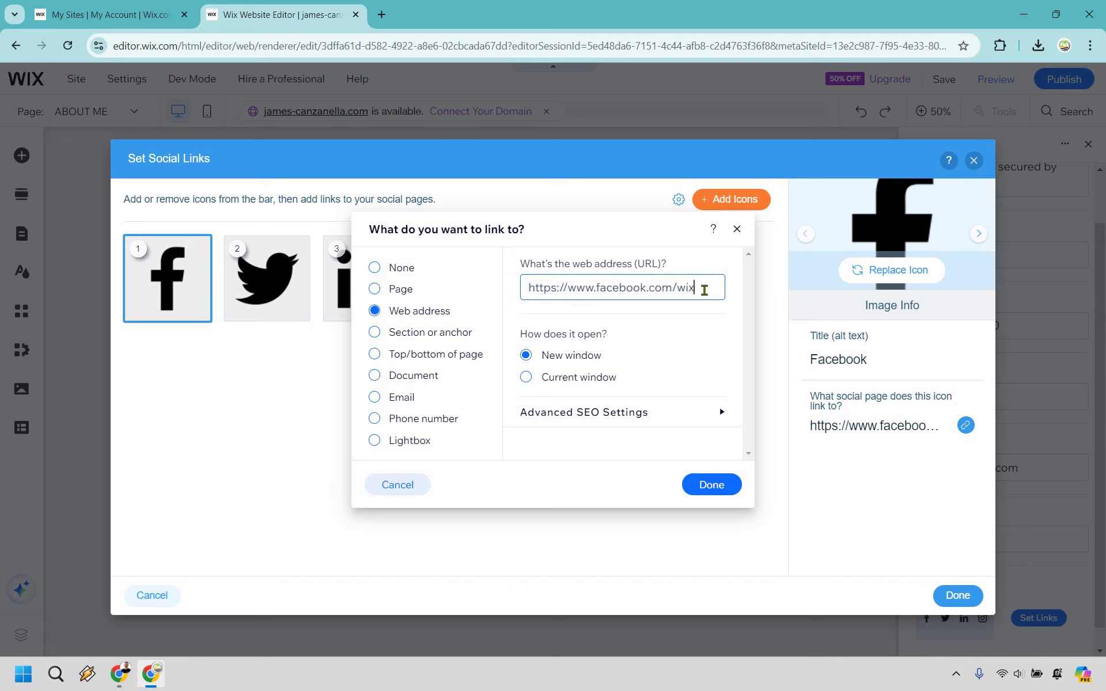
{"action": "type", "text": "marketingisland"}
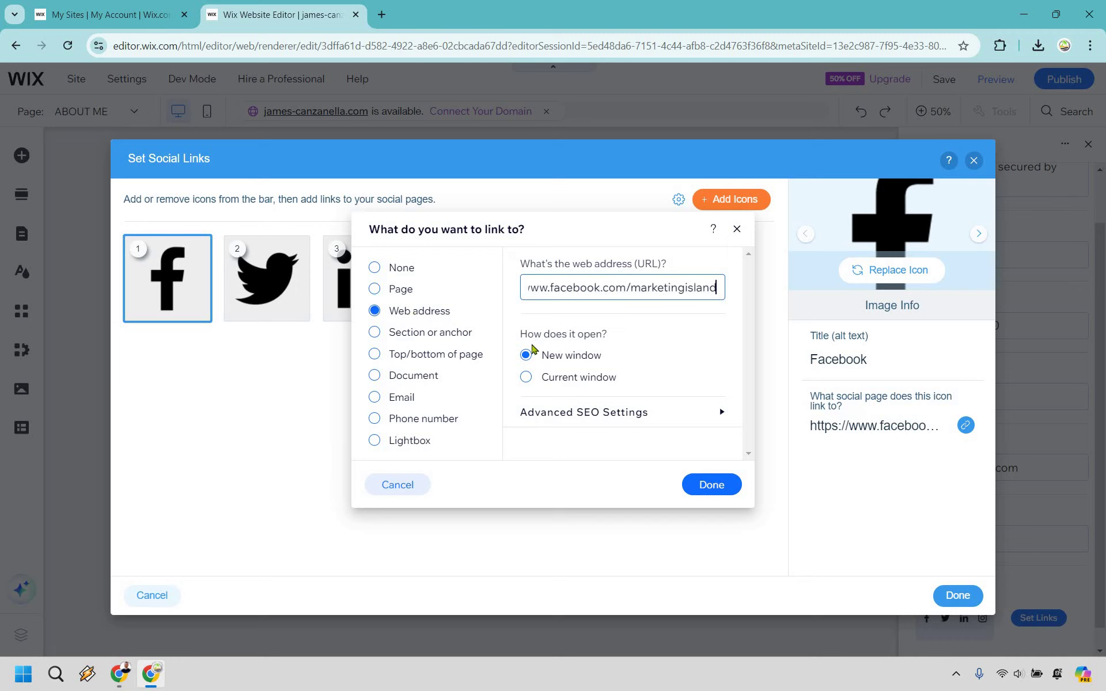
{"action": "left_click", "coordinate": [715, 489]}
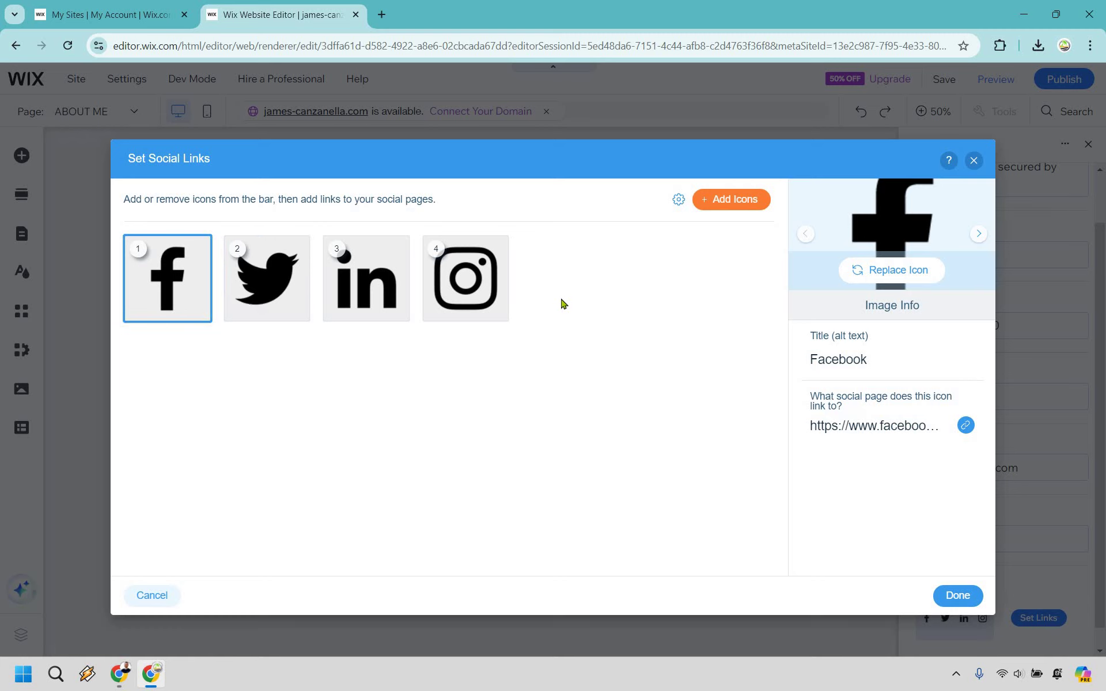
{"action": "left_click", "coordinate": [957, 596]}
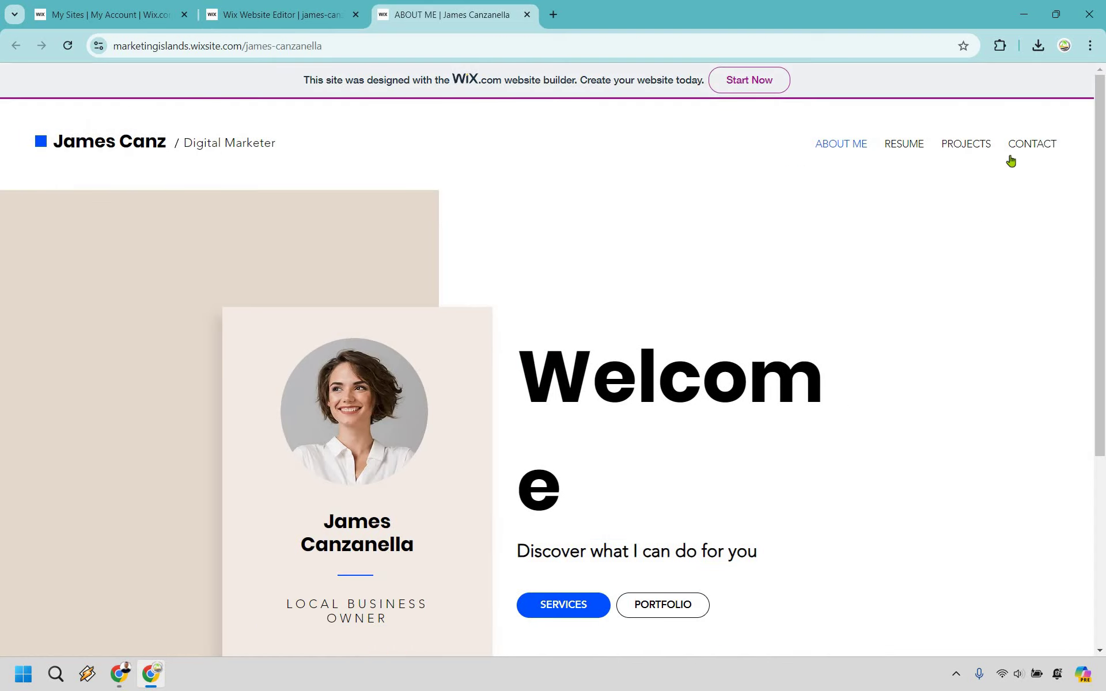
Step: Scroll the live About Me page to the footer and back to review the changes
{"action": "scroll", "coordinate": [882, 279], "scroll_direction": "down", "scroll_amount": 3}
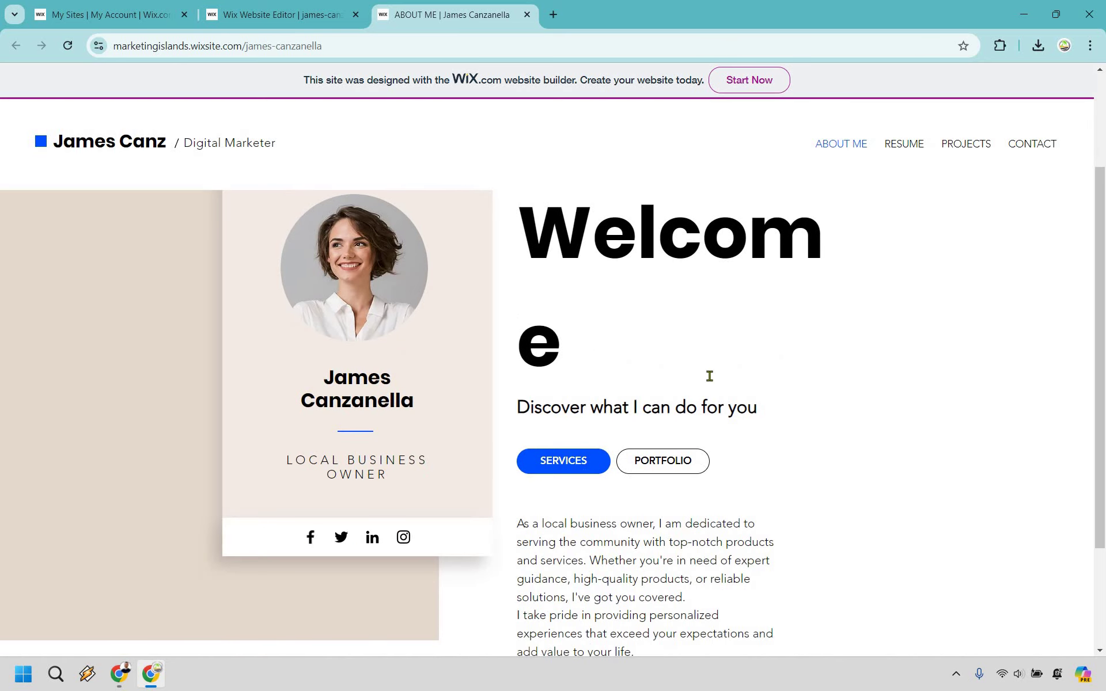
{"action": "scroll", "coordinate": [664, 378], "scroll_direction": "down", "scroll_amount": 3}
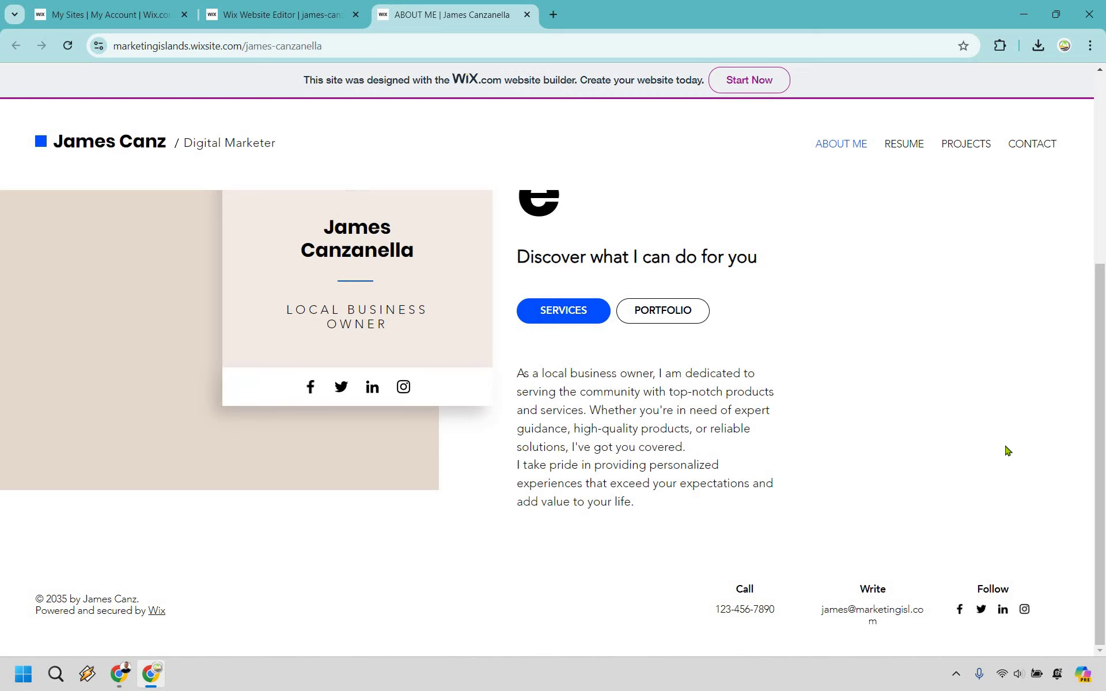
{"action": "scroll", "coordinate": [1005, 447], "scroll_direction": "up", "scroll_amount": 5}
{"action": "scroll", "coordinate": [1005, 447], "scroll_direction": "down", "scroll_amount": 5}
{"action": "scroll", "coordinate": [699, 322], "scroll_direction": "up", "scroll_amount": 5}
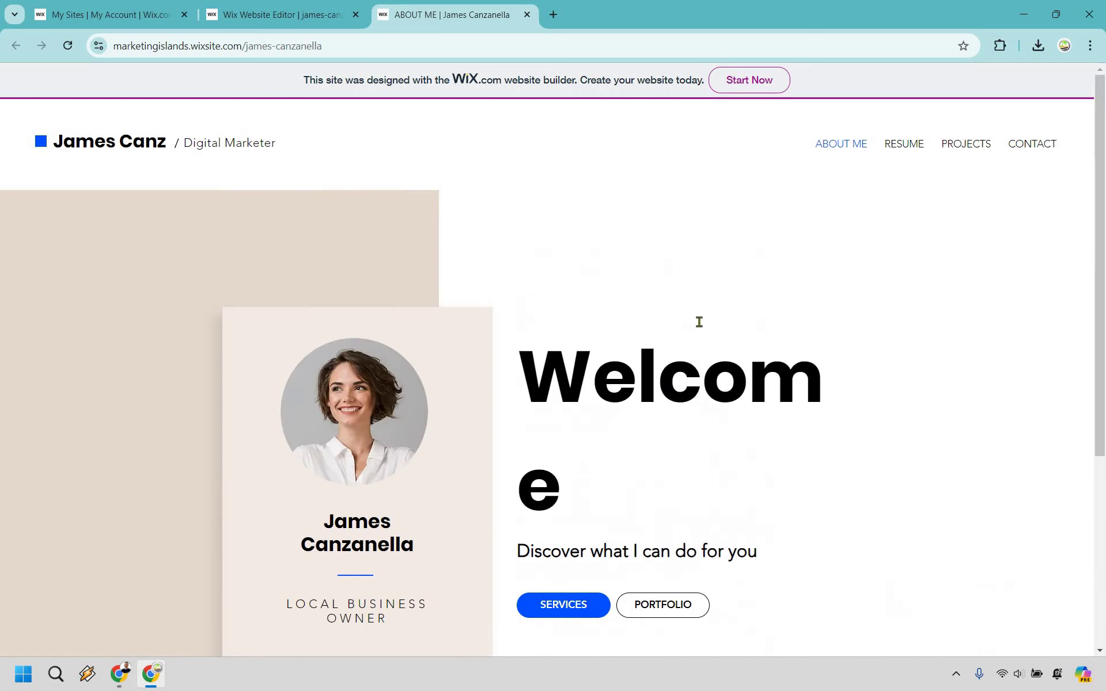
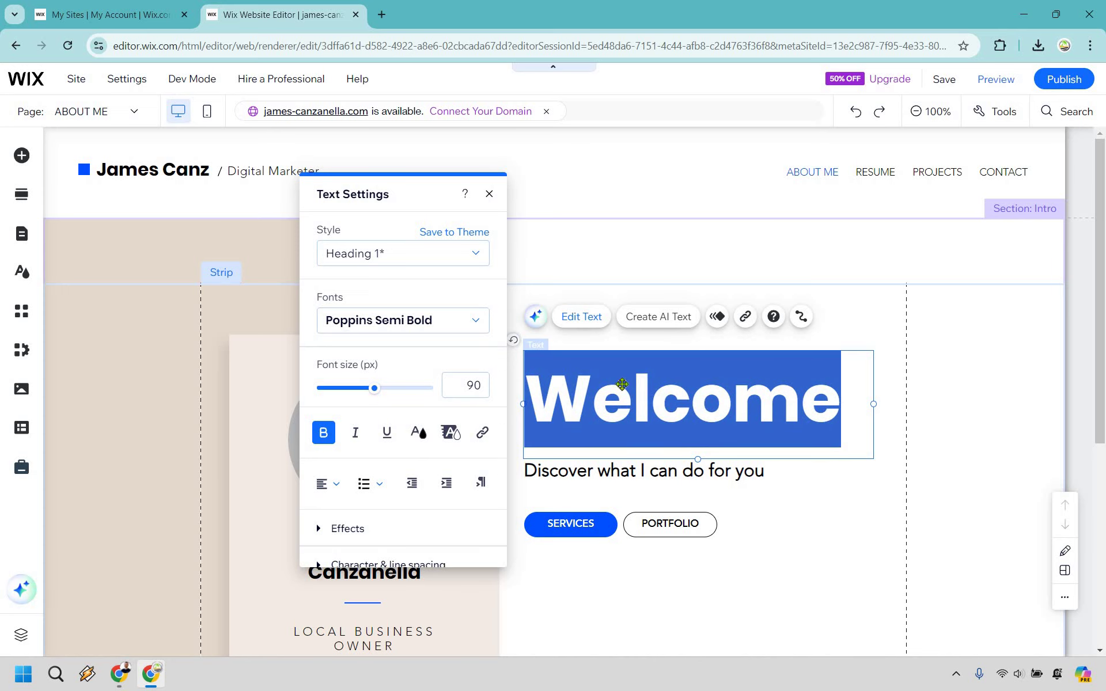
Step: Finish the Welcome heading, then select the About Me profile photo and open Change Image
{"action": "left_click", "coordinate": [640, 321]}
{"action": "scroll", "coordinate": [575, 400], "scroll_direction": "down", "scroll_amount": 3}
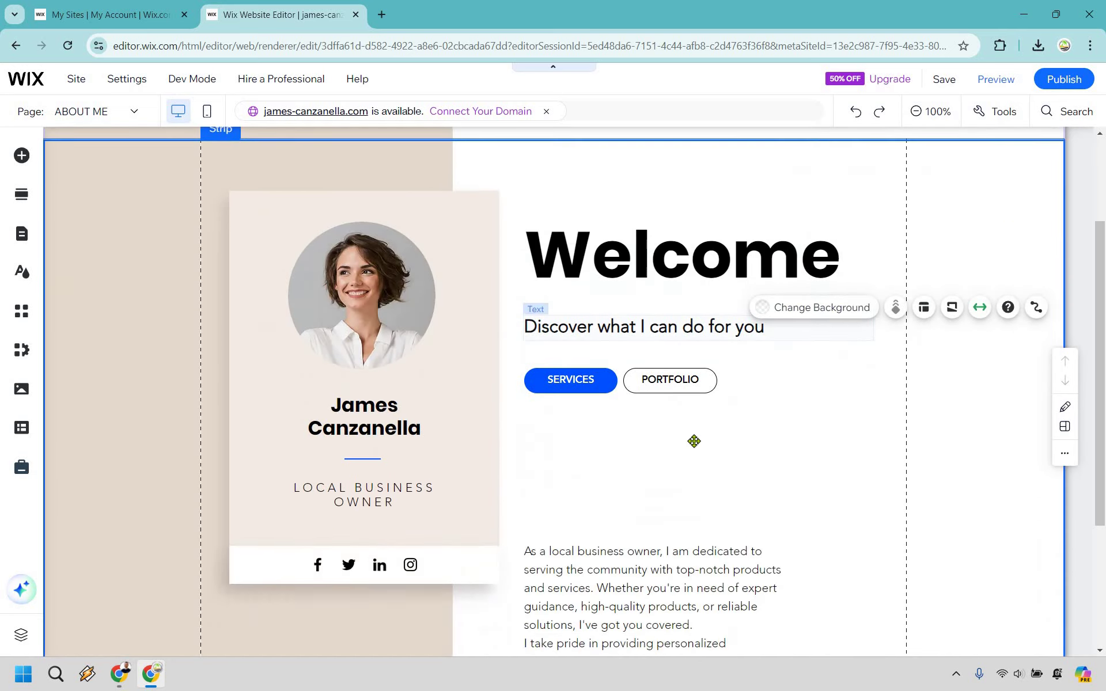
{"action": "scroll", "coordinate": [743, 343], "scroll_direction": "up", "scroll_amount": 3}
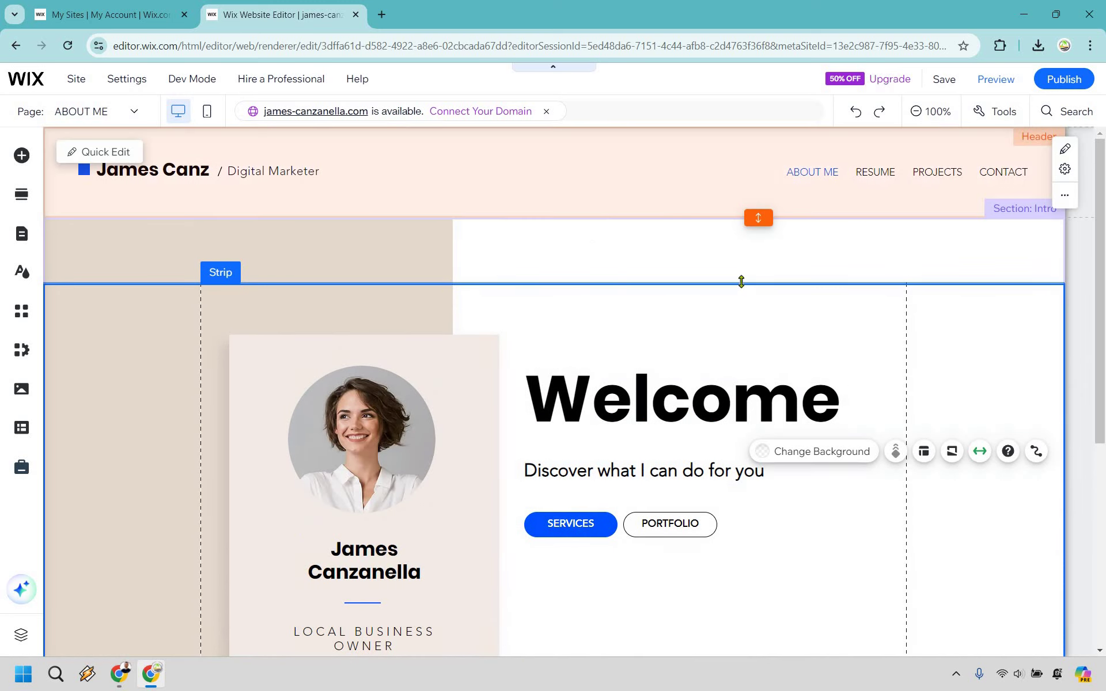
{"action": "scroll", "coordinate": [680, 321], "scroll_direction": "down", "scroll_amount": 3}
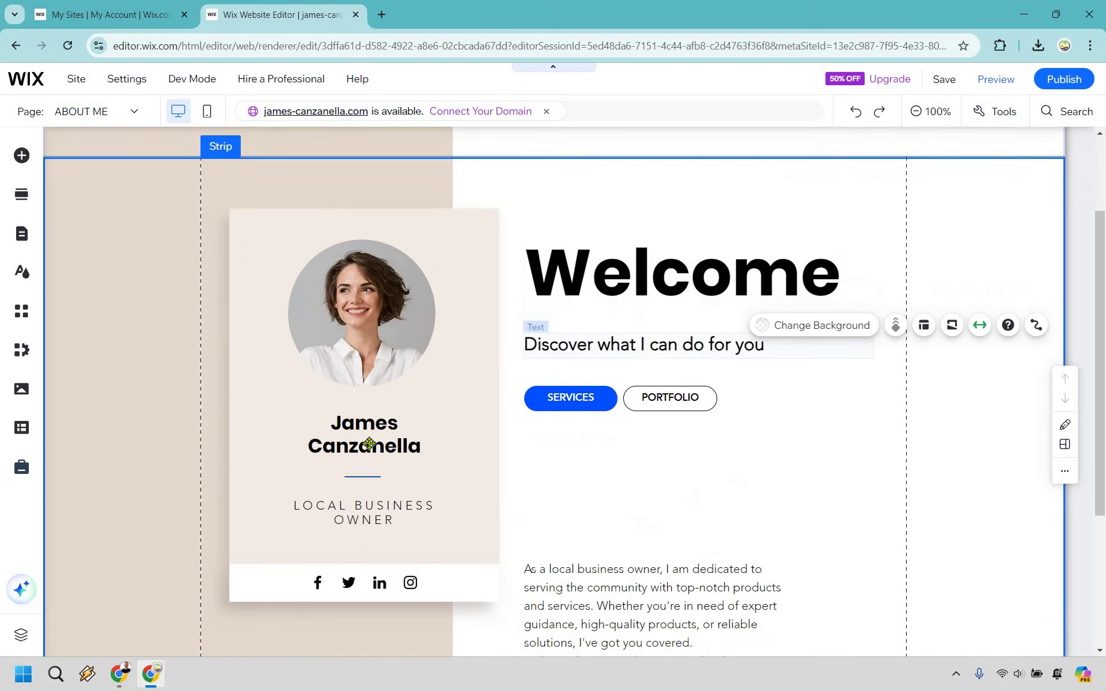
{"action": "scroll", "coordinate": [369, 443], "scroll_direction": "up", "scroll_amount": 3}
{"action": "left_click", "coordinate": [369, 443]}
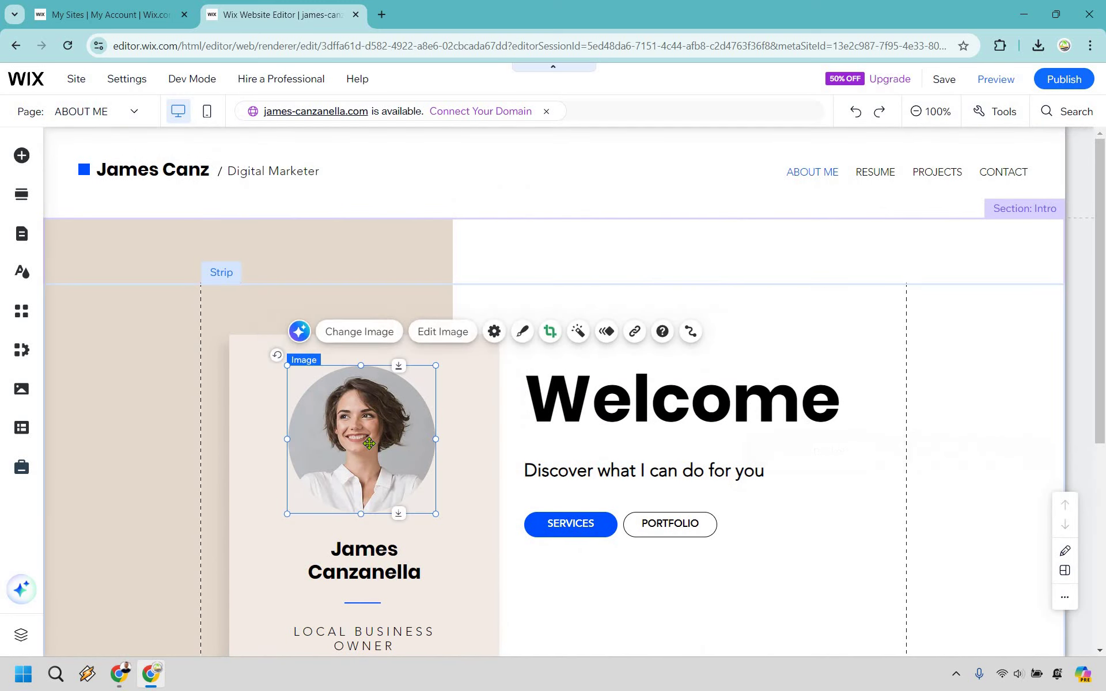
{"action": "left_click", "coordinate": [365, 333]}
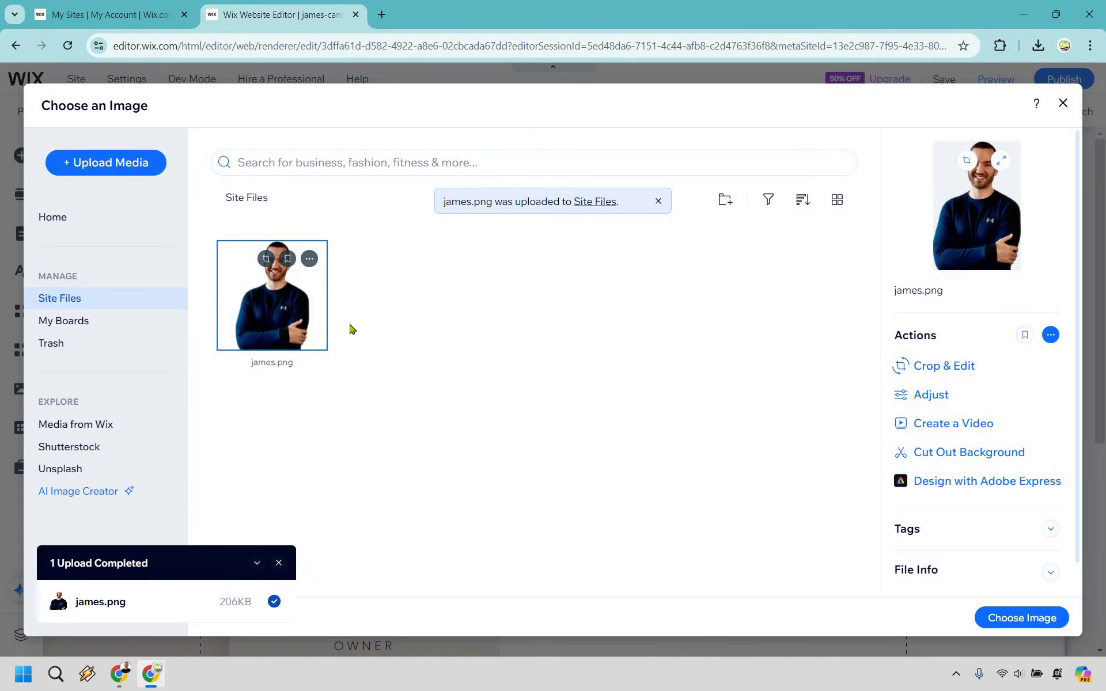
Step: Use james.png as the profile photo and crop it to 590 × 503 px head and shoulders
{"action": "left_click", "coordinate": [1046, 621]}
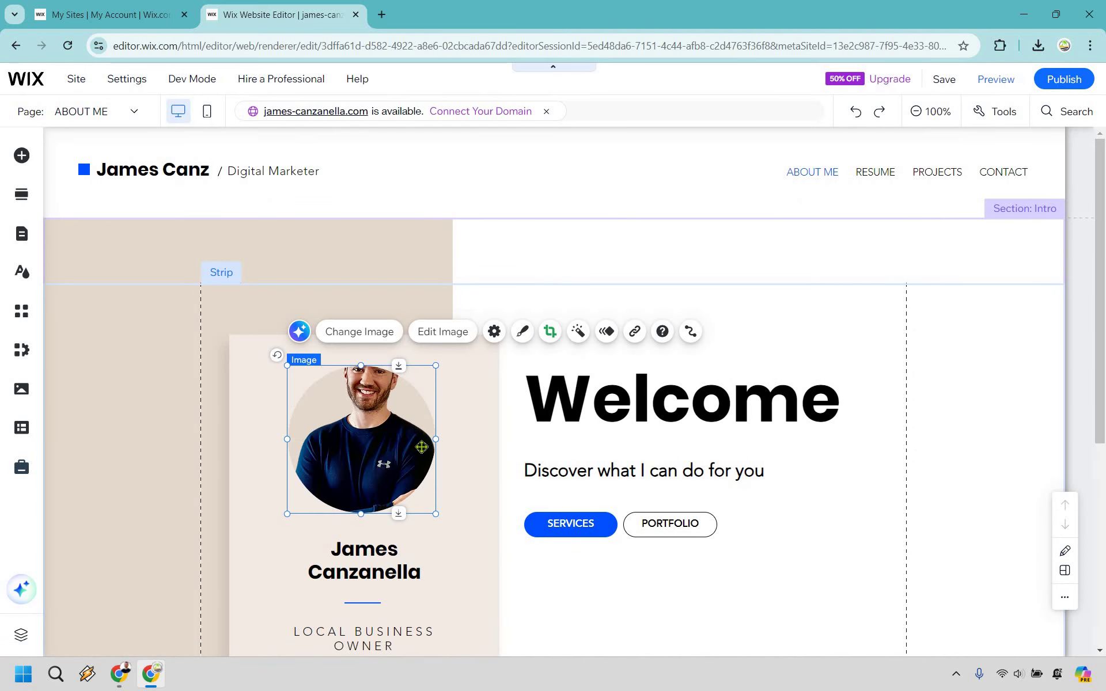
{"action": "left_click", "coordinate": [441, 332]}
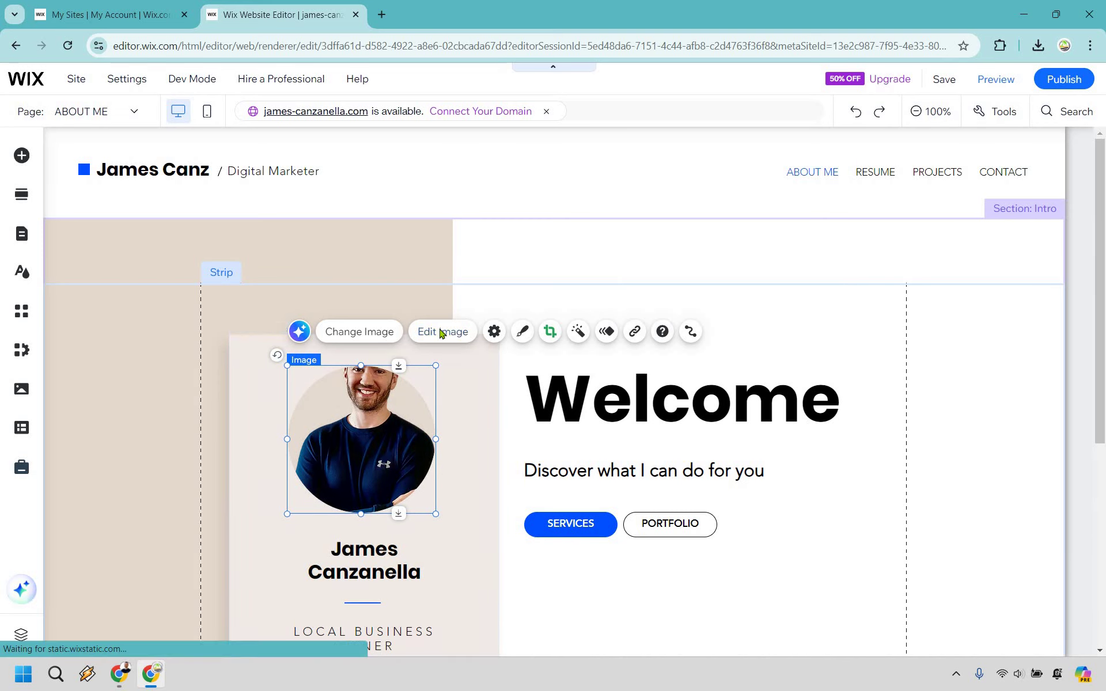
{"action": "left_click", "coordinate": [646, 338]}
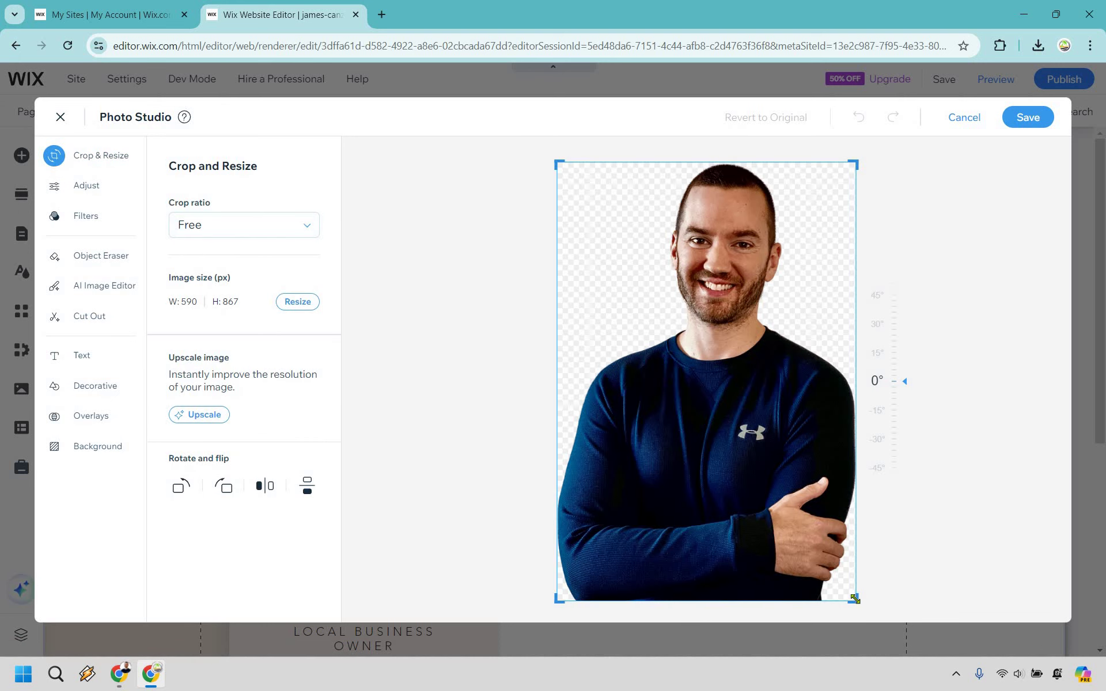
{"action": "left_click_drag", "start_coordinate": [894, 448], "coordinate": [899, 416]}
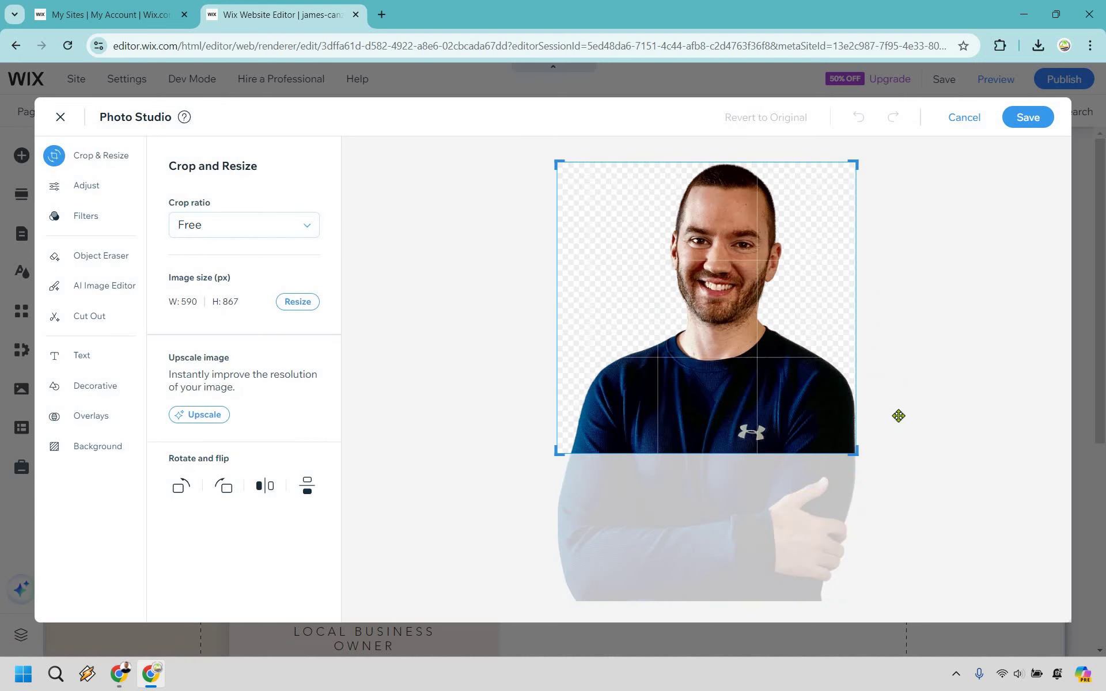
{"action": "left_click", "coordinate": [1039, 121]}
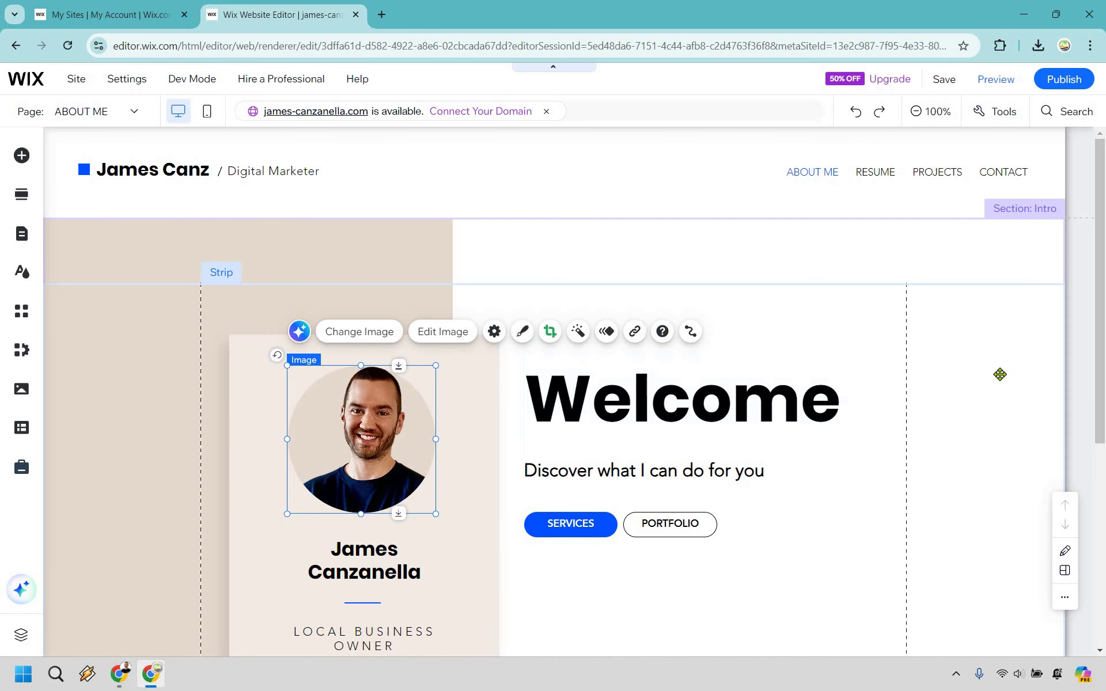
Step: Move the bio paragraph up so it sits just under the buttons
{"action": "left_click", "coordinate": [983, 399]}
{"action": "scroll", "coordinate": [983, 399], "scroll_direction": "down", "scroll_amount": 4}
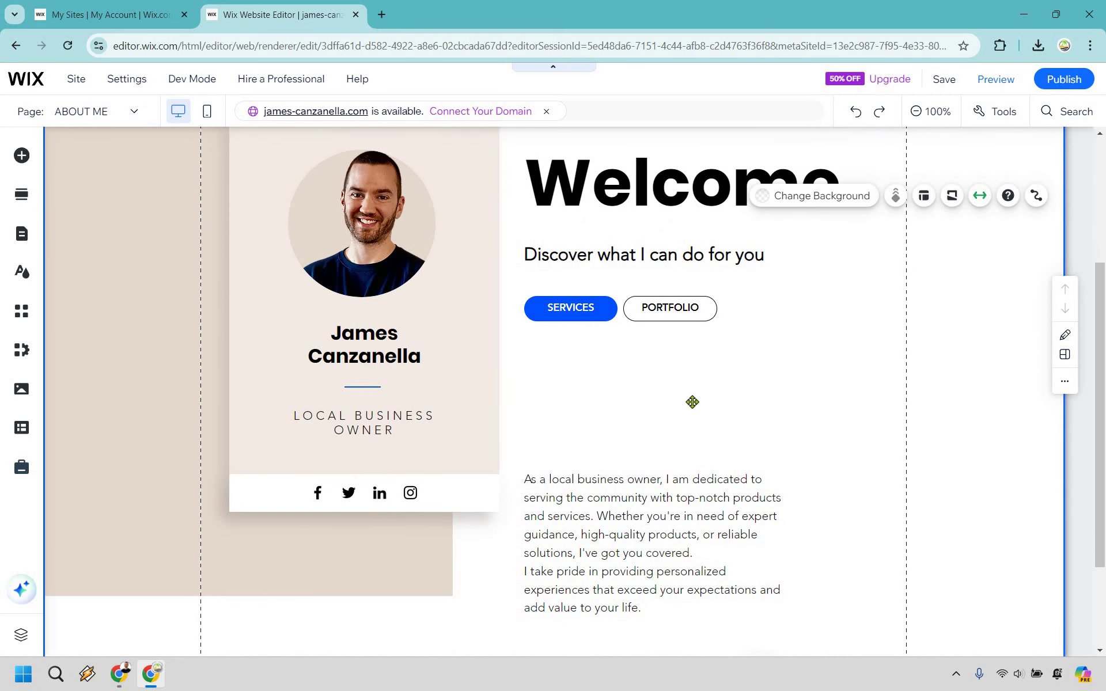
{"action": "scroll", "coordinate": [669, 378], "scroll_direction": "down", "scroll_amount": 3}
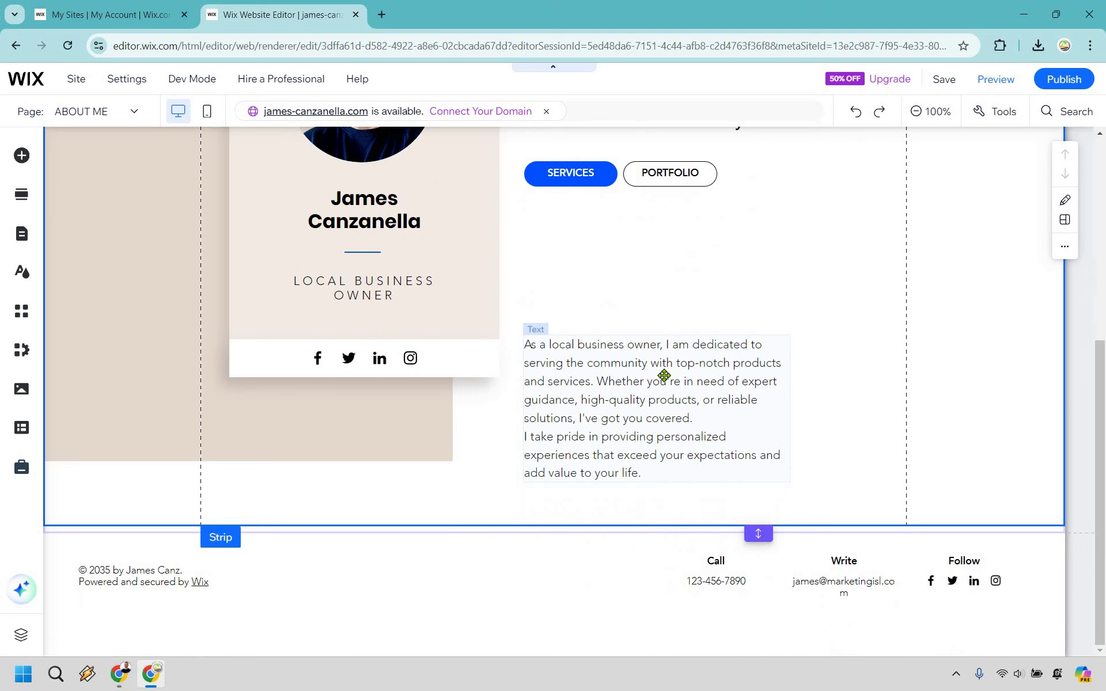
{"action": "left_click", "coordinate": [663, 398]}
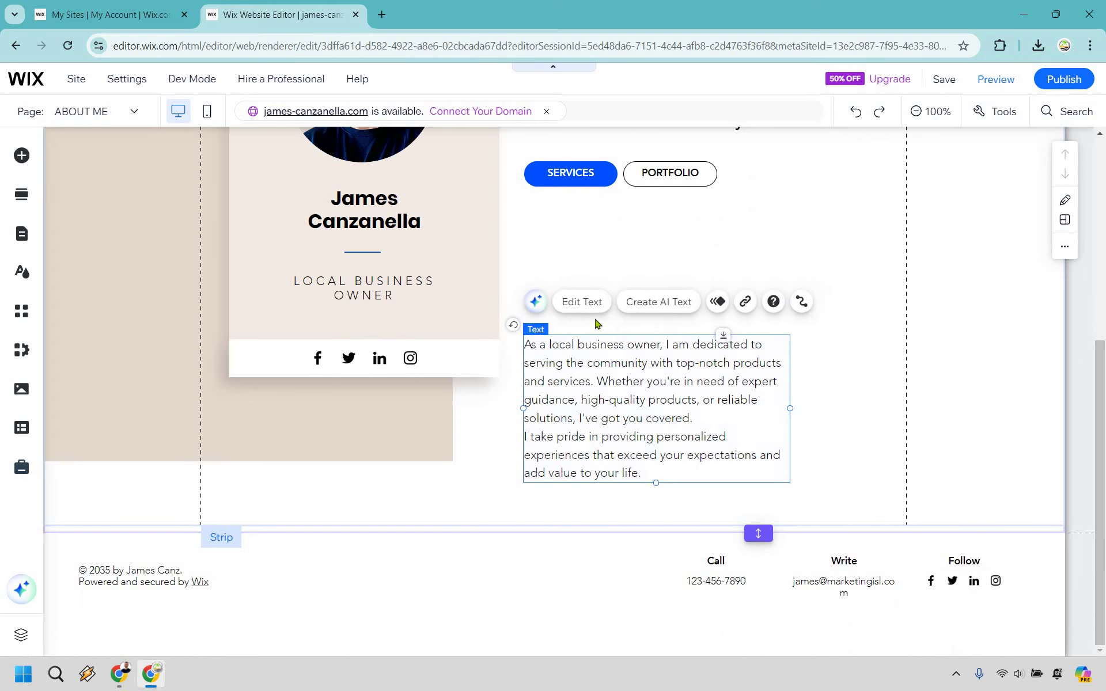
{"action": "left_click", "coordinate": [590, 304]}
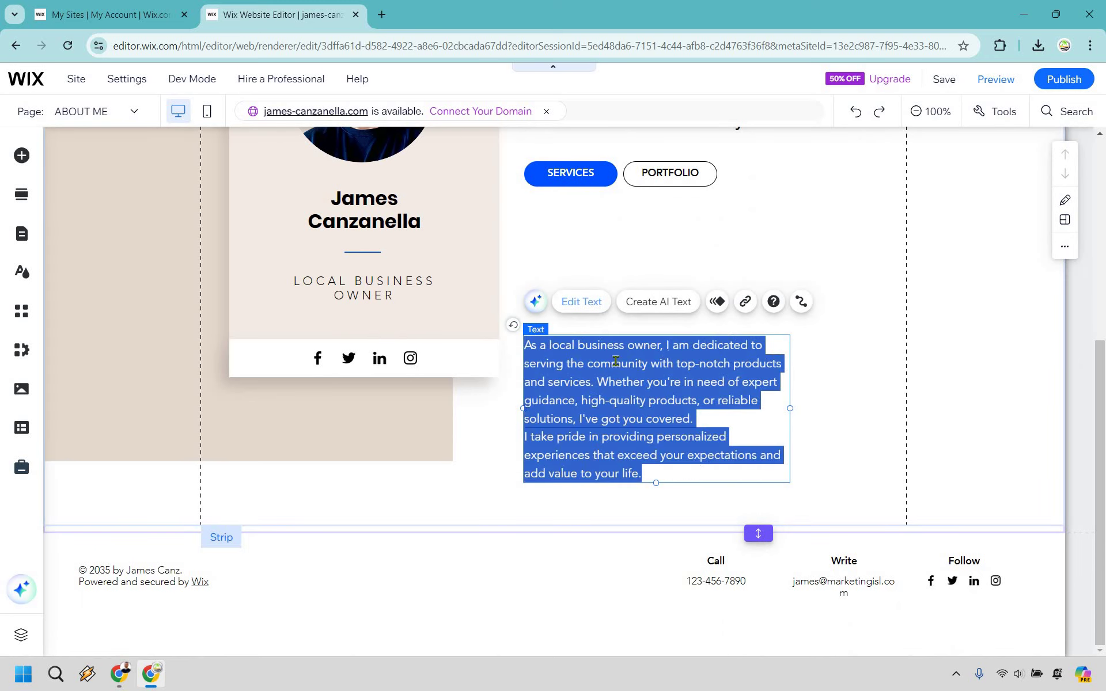
{"action": "left_click", "coordinate": [632, 510]}
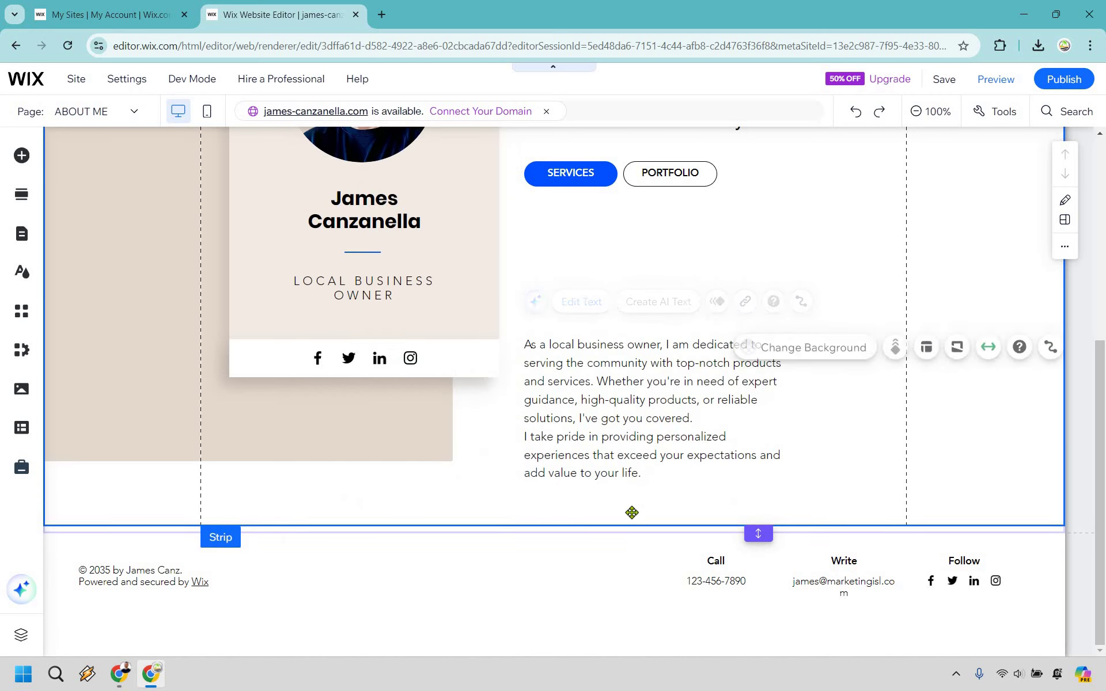
{"action": "scroll", "coordinate": [634, 479], "scroll_direction": "up", "scroll_amount": 3}
{"action": "left_click_drag", "start_coordinate": [629, 442], "coordinate": [662, 391]}
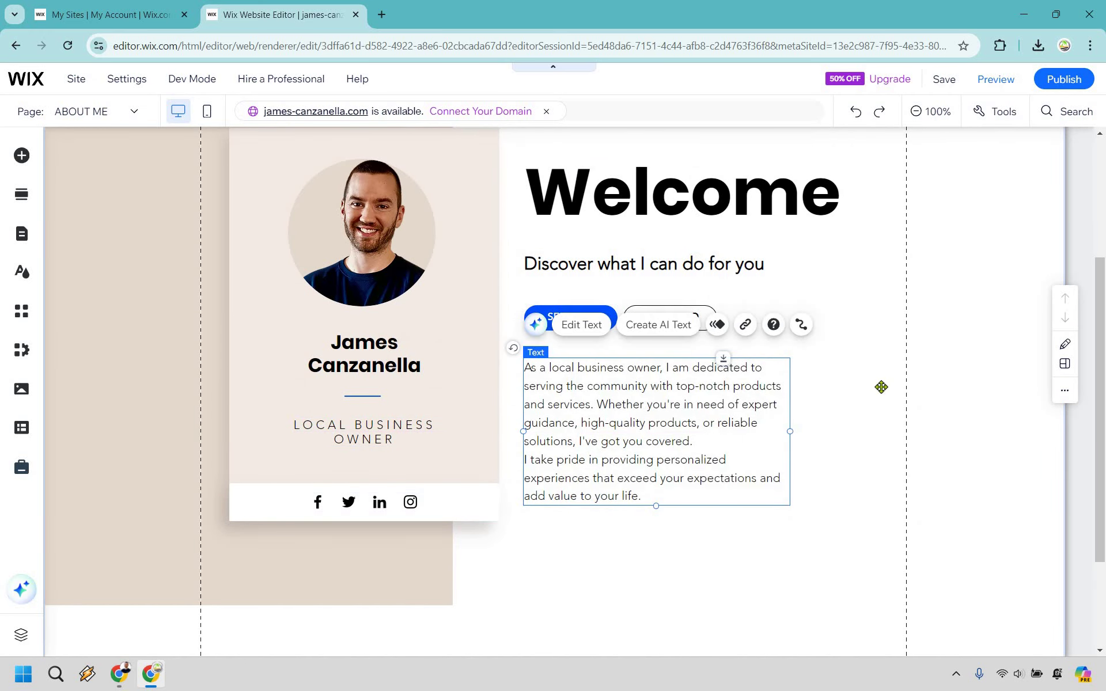
{"action": "left_click", "coordinate": [873, 381]}
Step: Shorten the intro section's height slightly and save the site
{"action": "scroll", "coordinate": [862, 370], "scroll_direction": "down", "scroll_amount": 3}
{"action": "scroll", "coordinate": [807, 415], "scroll_direction": "up", "scroll_amount": 7}
{"action": "scroll", "coordinate": [762, 457], "scroll_direction": "down", "scroll_amount": 5}
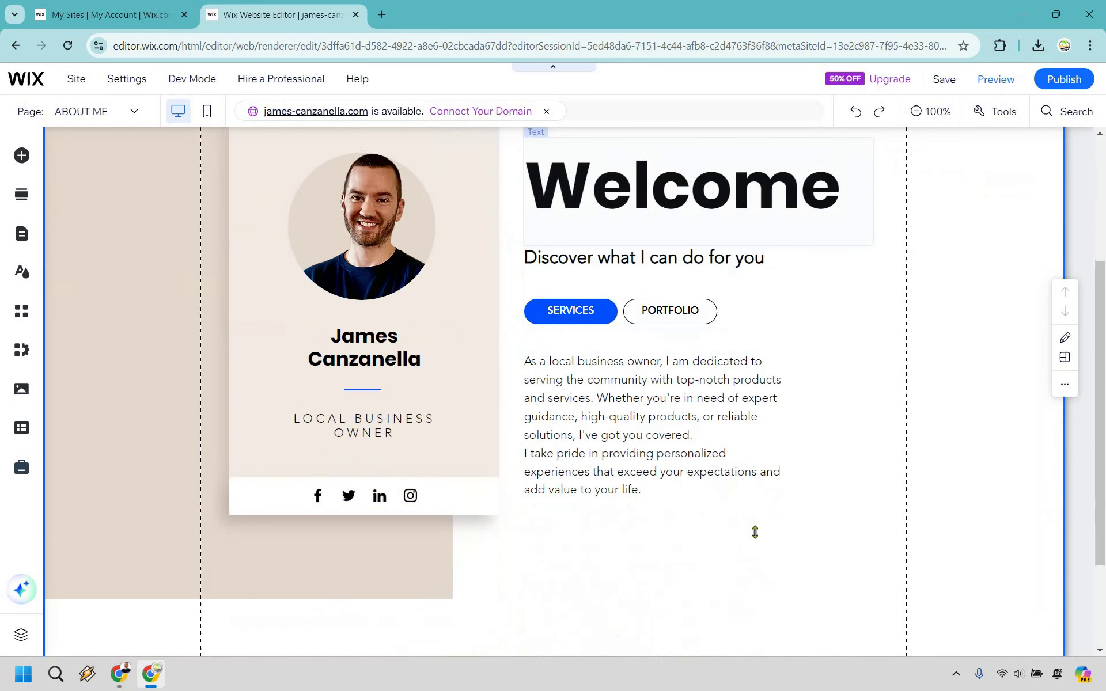
{"action": "left_click_drag", "start_coordinate": [760, 496], "coordinate": [759, 491]}
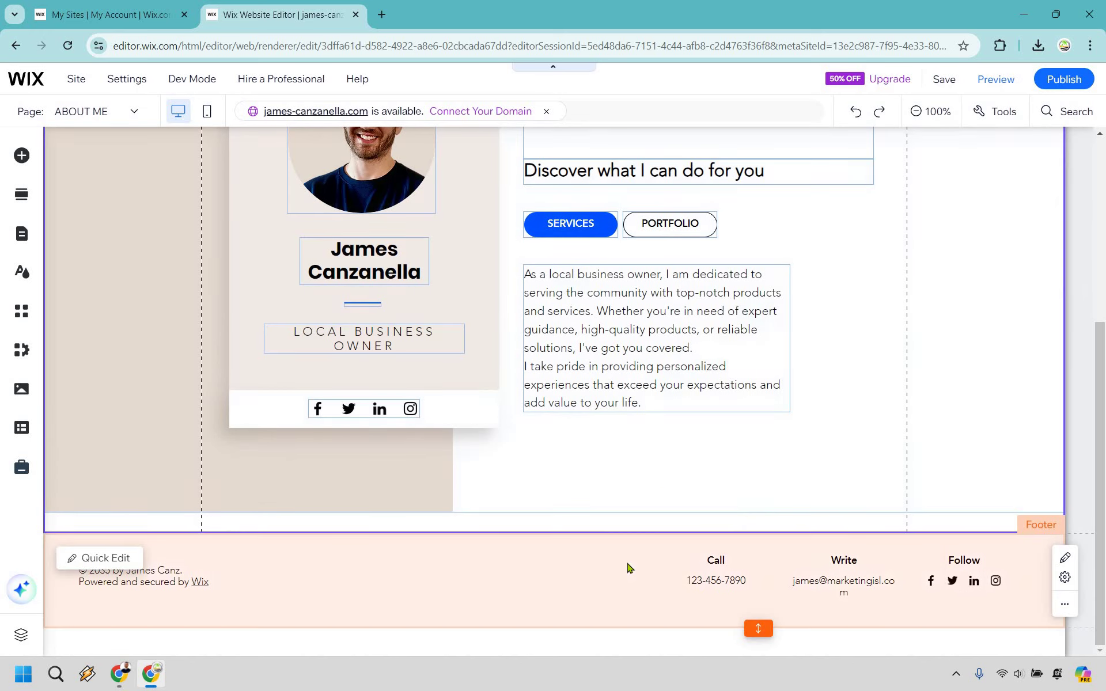
{"action": "scroll", "coordinate": [897, 403], "scroll_direction": "up", "scroll_amount": 5}
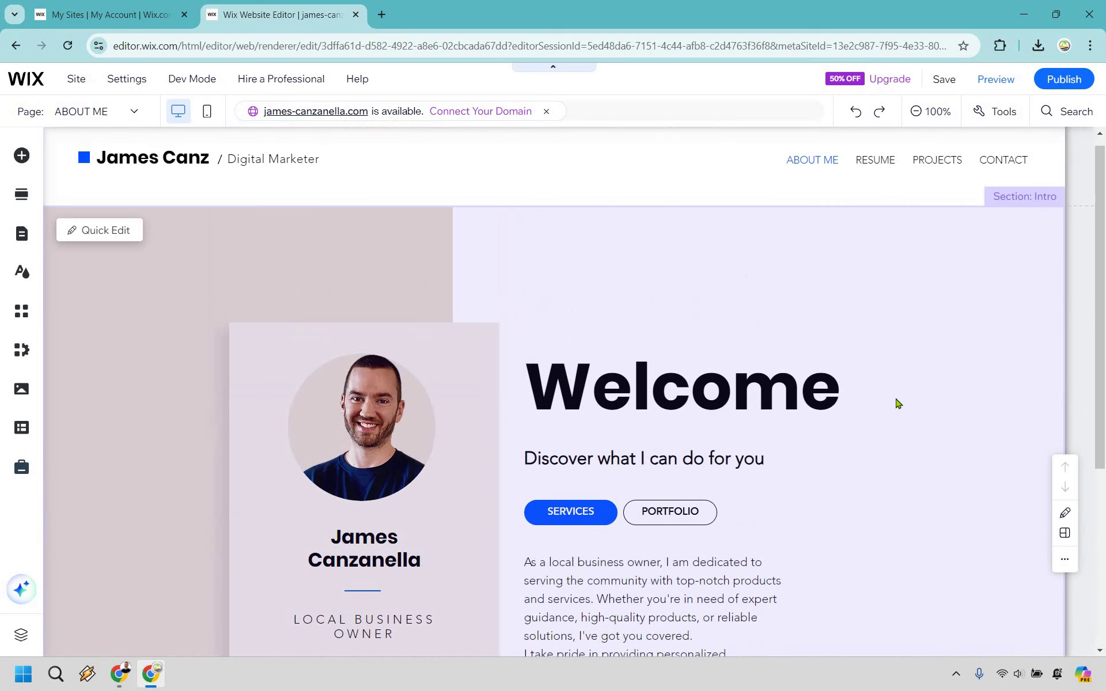
{"action": "scroll", "coordinate": [916, 411], "scroll_direction": "down", "scroll_amount": 2}
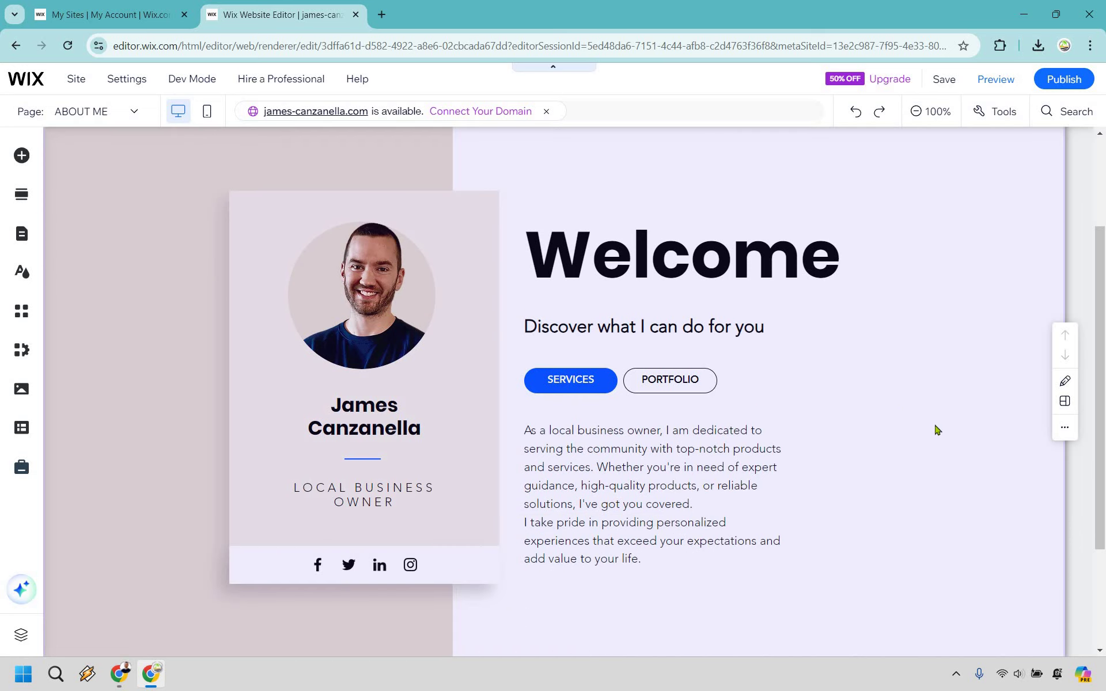
{"action": "left_click", "coordinate": [945, 80]}
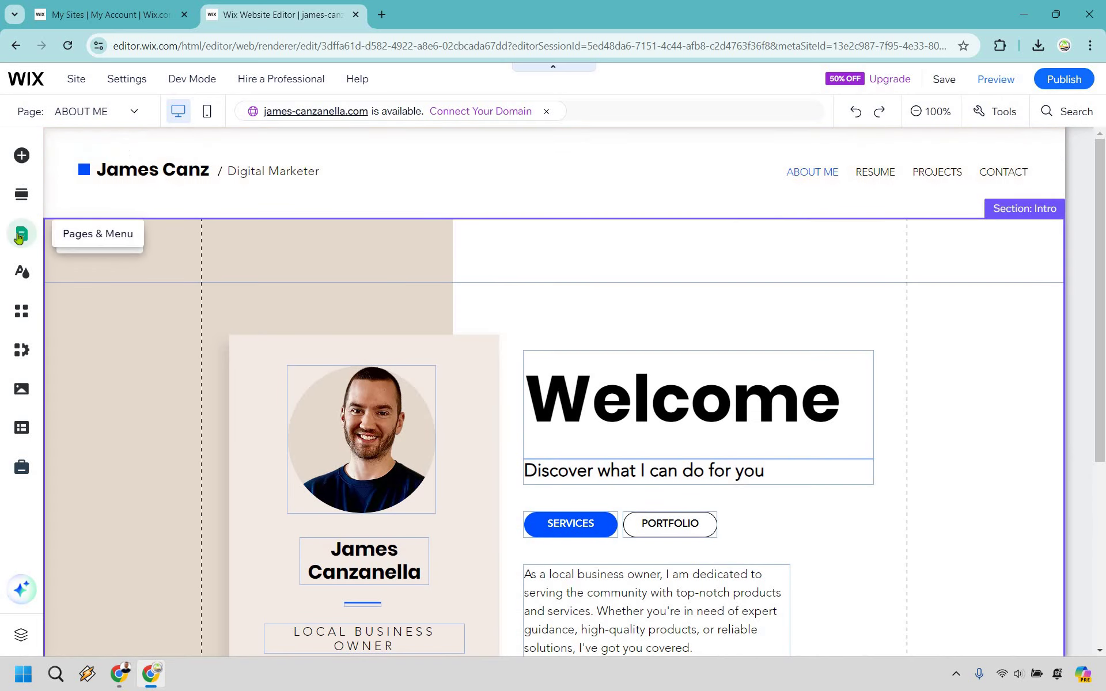
Step: Go to the RESUME page and scroll through Professional Experience, Work History and Key Skills
{"action": "left_click", "coordinate": [20, 235]}
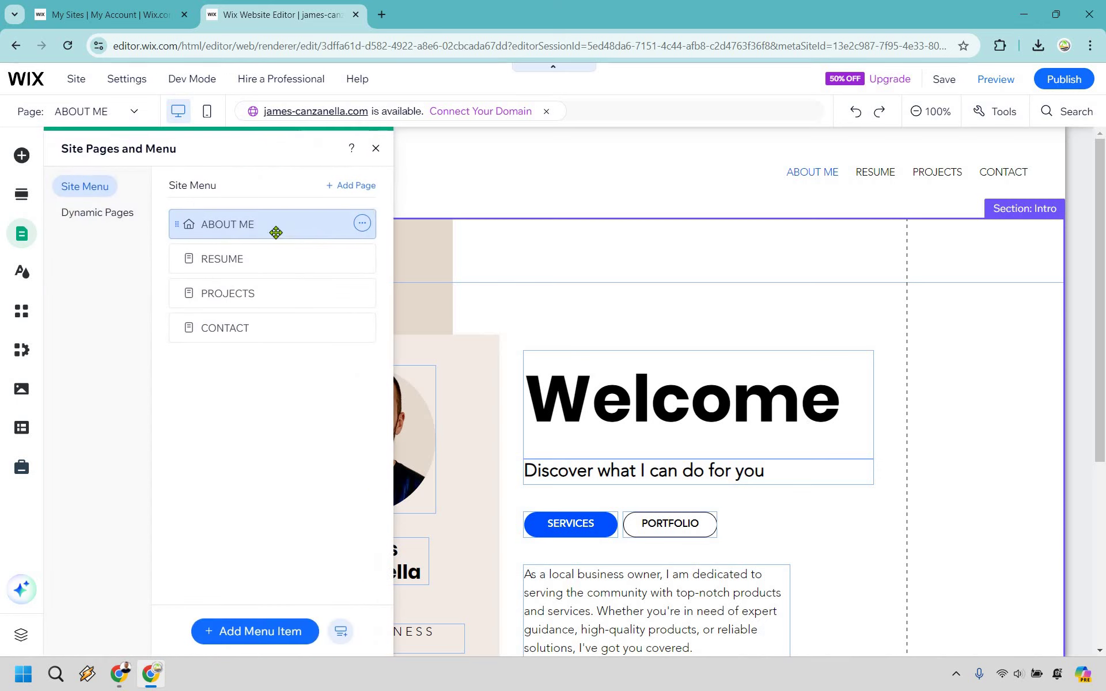
{"action": "left_click", "coordinate": [246, 259]}
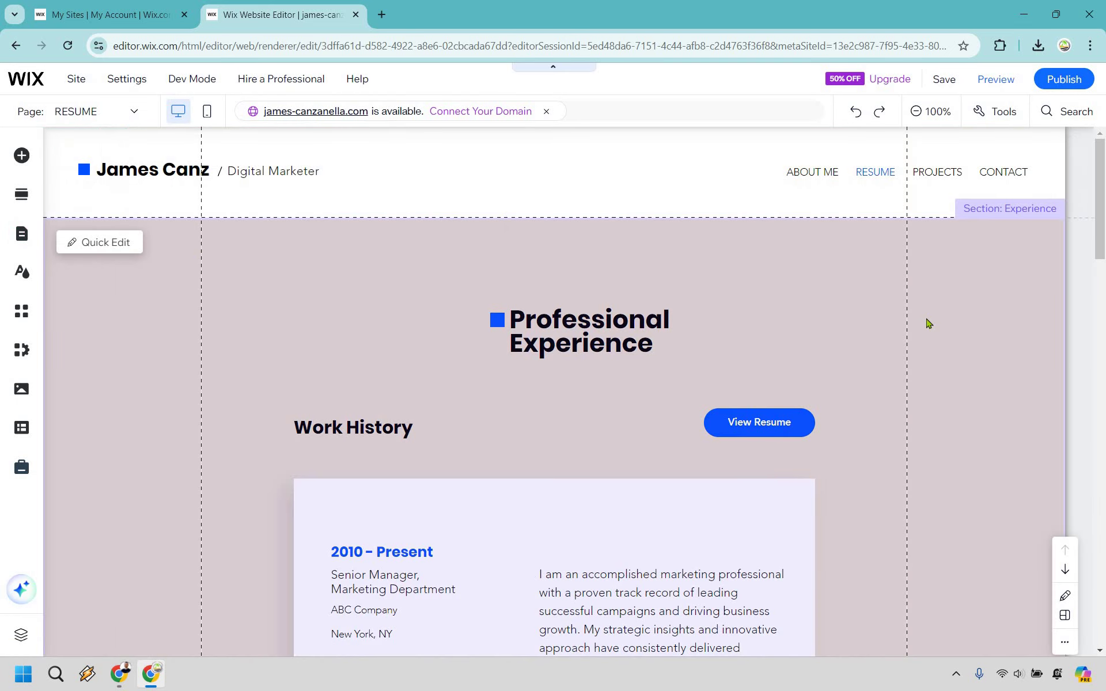
{"action": "scroll", "coordinate": [929, 324], "scroll_direction": "down", "scroll_amount": 9}
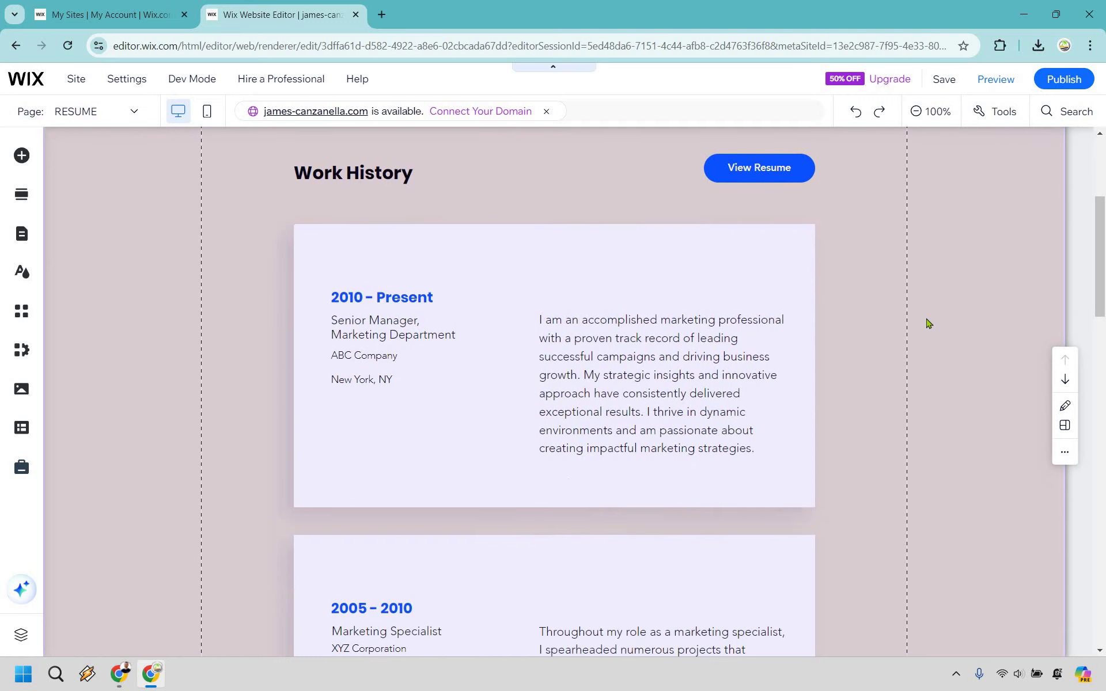
{"action": "scroll", "coordinate": [929, 324], "scroll_direction": "down", "scroll_amount": 15}
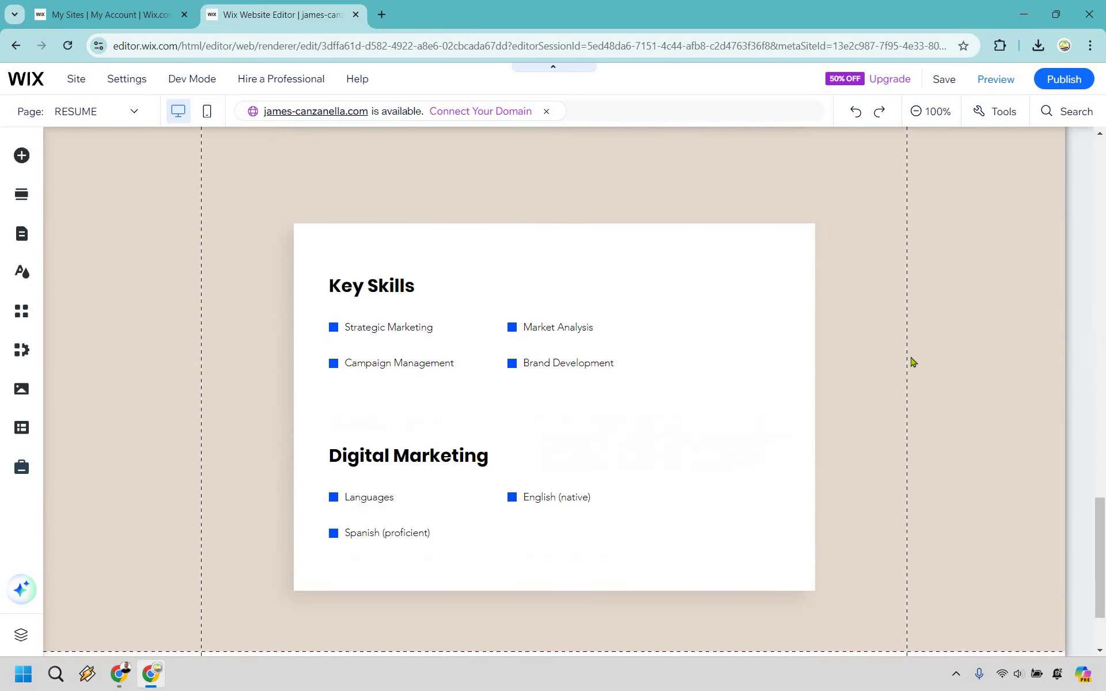
{"action": "scroll", "coordinate": [913, 395], "scroll_direction": "down", "scroll_amount": 2}
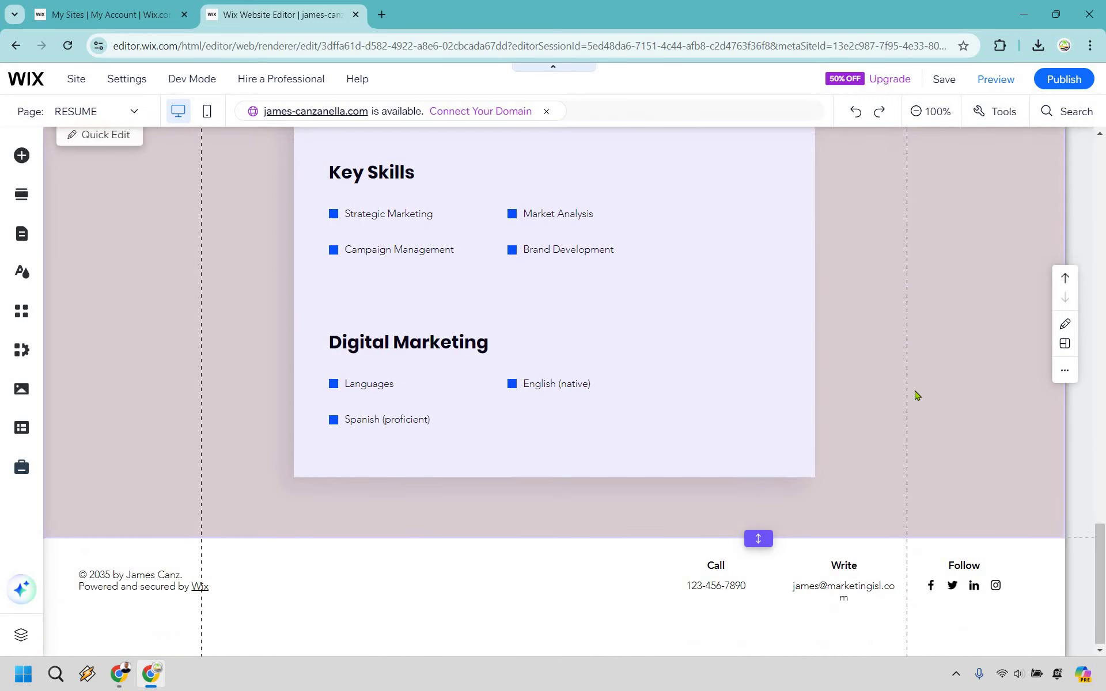
{"action": "scroll", "coordinate": [916, 395], "scroll_direction": "up", "scroll_amount": 20}
{"action": "scroll", "coordinate": [431, 443], "scroll_direction": "down", "scroll_amount": 3}
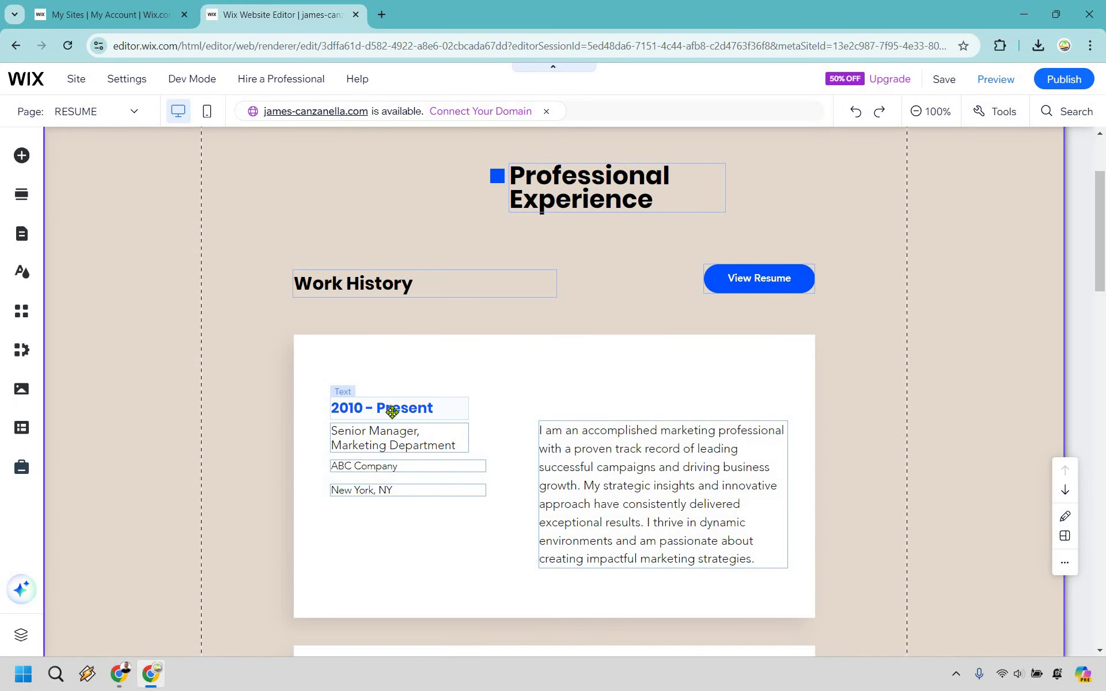
Step: Change the 2010 – Present job description text to 'I started online'
{"action": "left_click", "coordinate": [398, 408]}
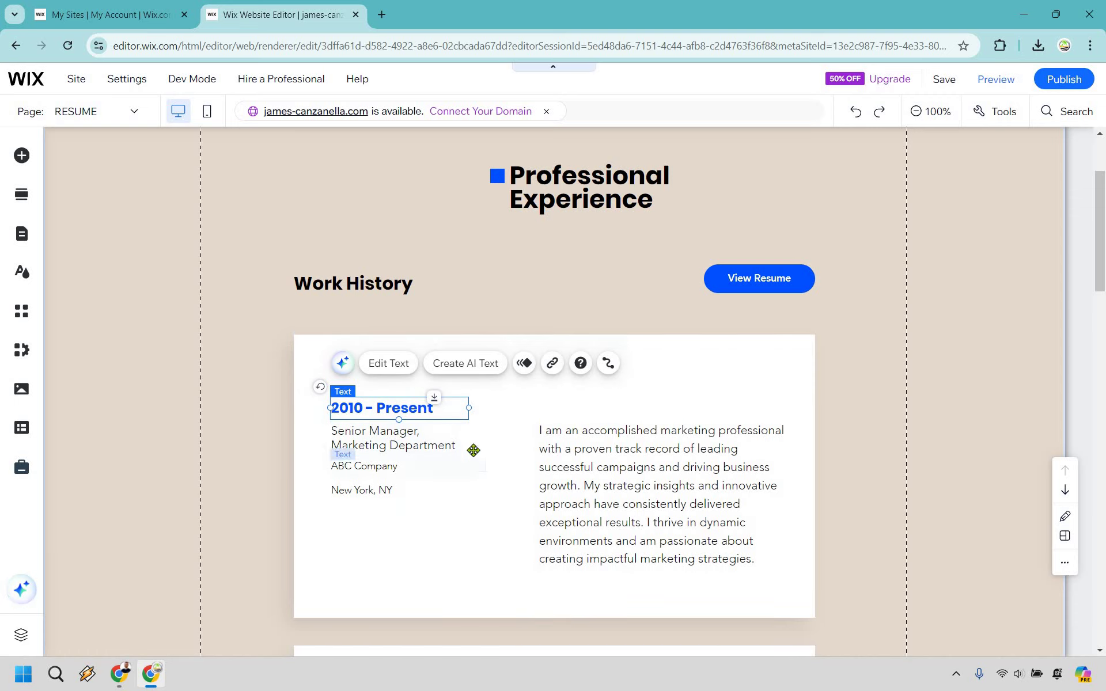
{"action": "left_click", "coordinate": [645, 438]}
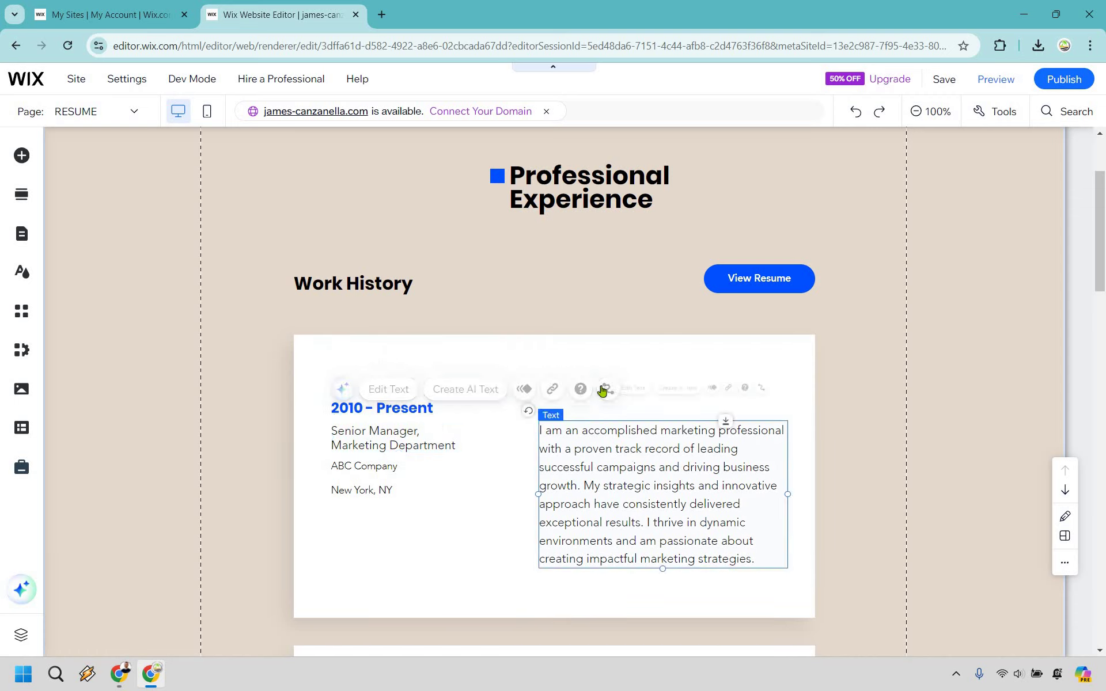
{"action": "double_click", "coordinate": [654, 437]}
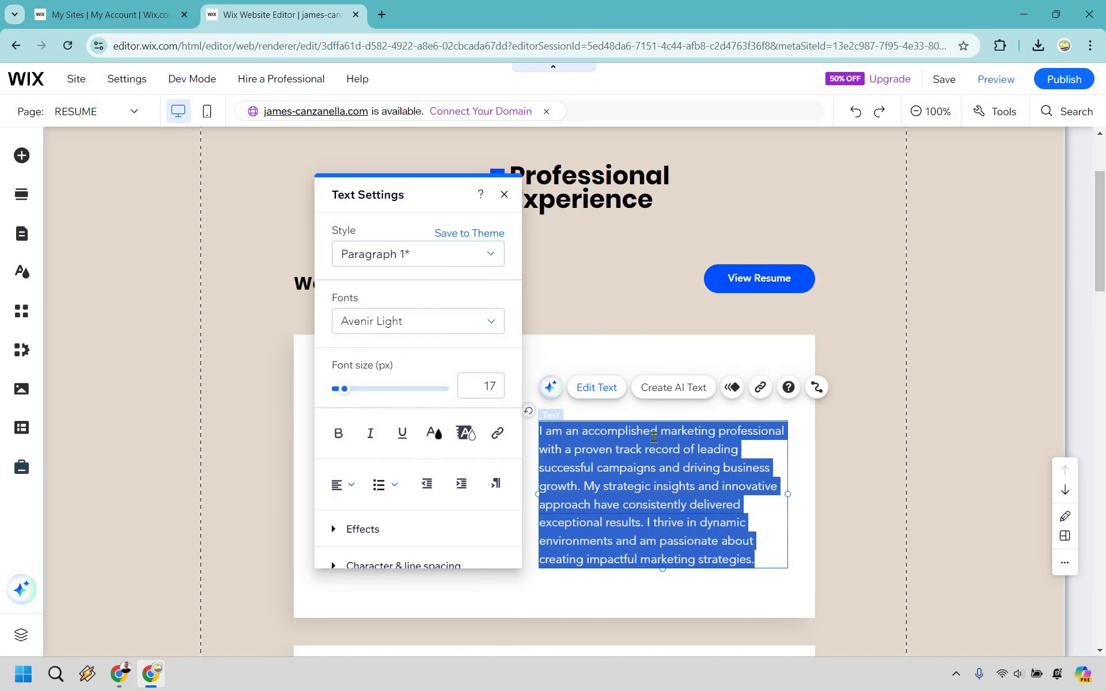
{"action": "type", "text": "I started online"}
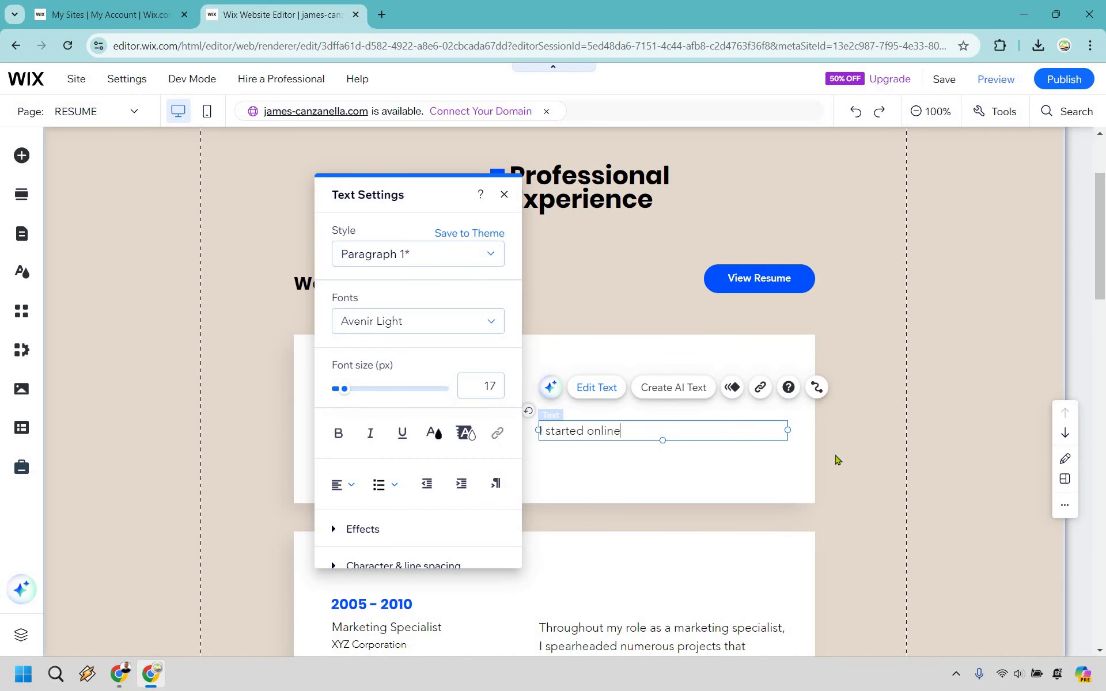
{"action": "left_click", "coordinate": [784, 486]}
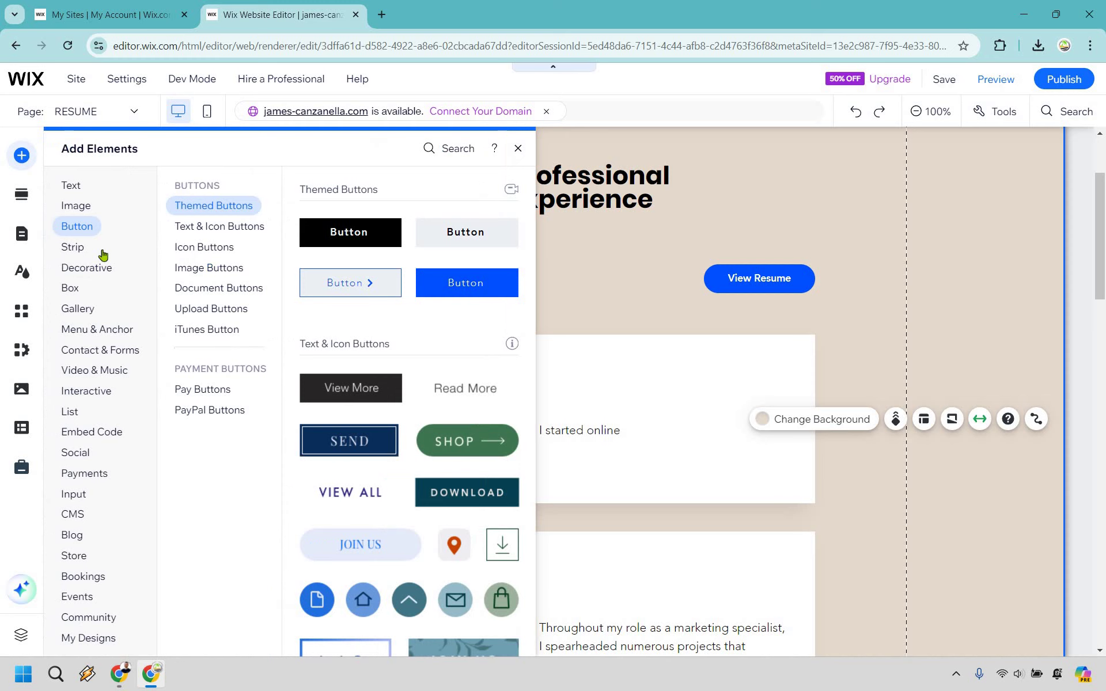
Step: Place a Themed Text paragraph under 'I started online' in the 2010 – Present card, aligned with the text above
{"action": "left_click", "coordinate": [79, 207]}
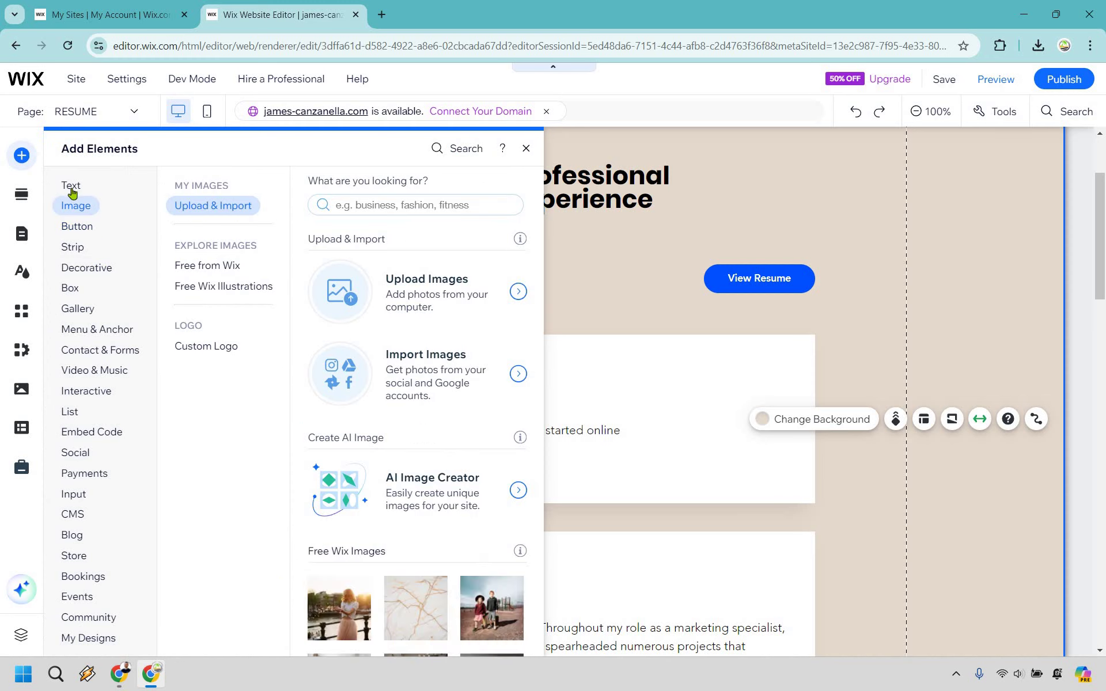
{"action": "left_click", "coordinate": [72, 190]}
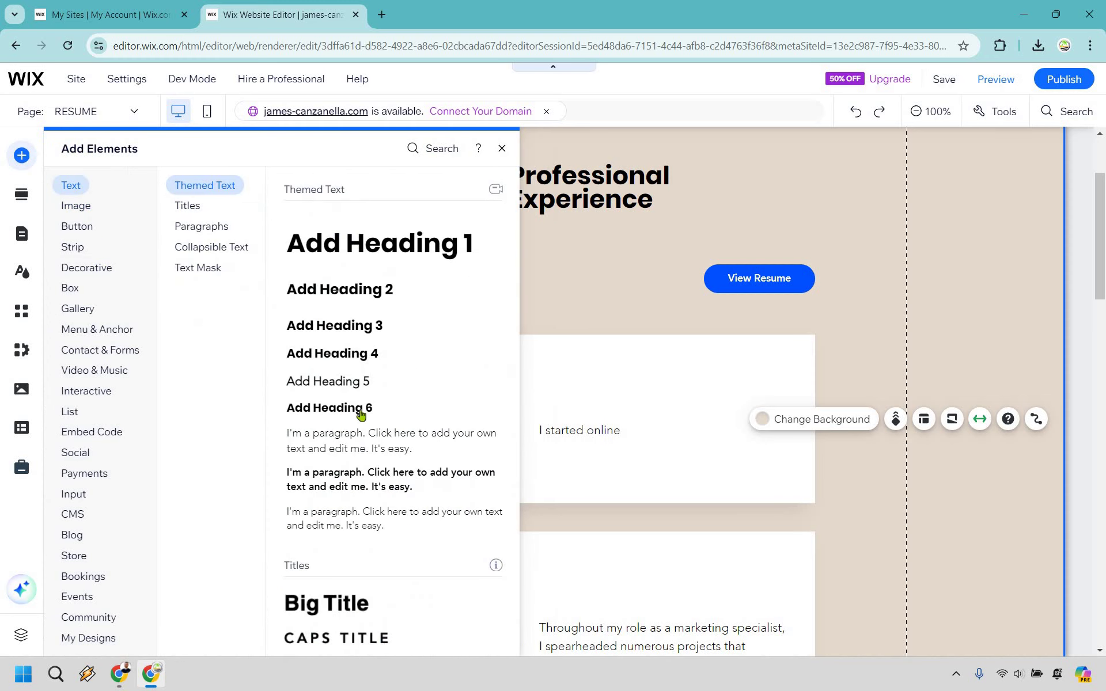
{"action": "mouse_move", "coordinate": [356, 445]}
{"action": "left_mouse_down"}
{"action": "mouse_move", "coordinate": [520, 450]}
{"action": "mouse_move", "coordinate": [593, 465]}
{"action": "mouse_move", "coordinate": [754, 437]}
{"action": "left_mouse_up"}
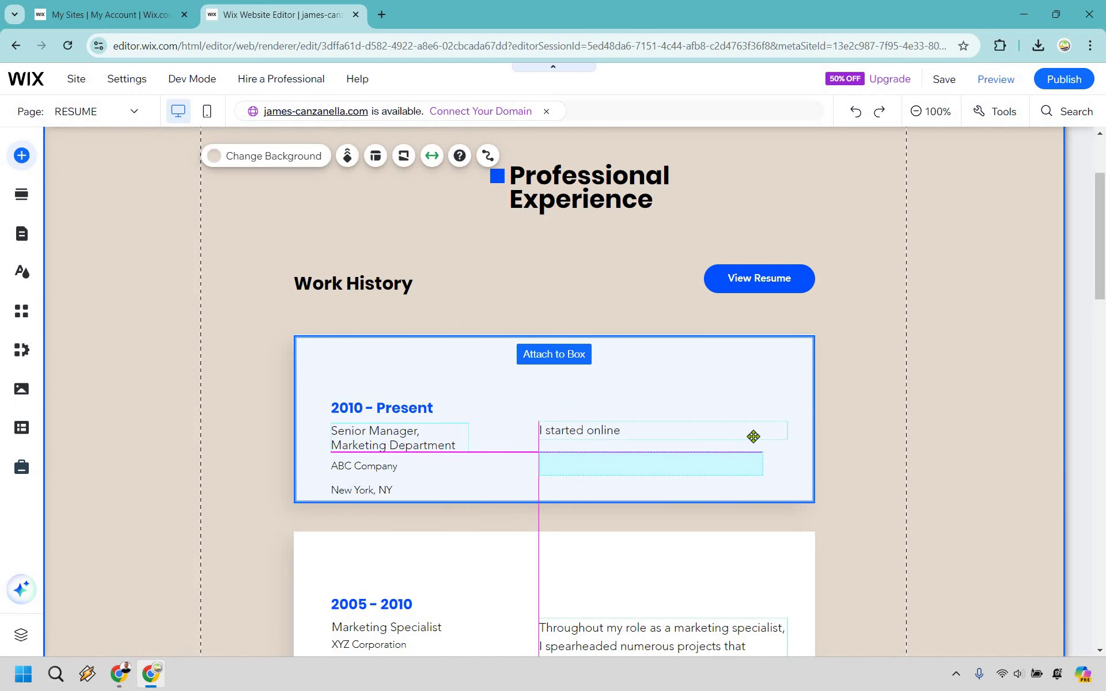
{"action": "left_click_drag", "start_coordinate": [984, 408], "coordinate": [908, 414]}
{"action": "scroll", "coordinate": [961, 341], "scroll_direction": "up", "scroll_amount": 2}
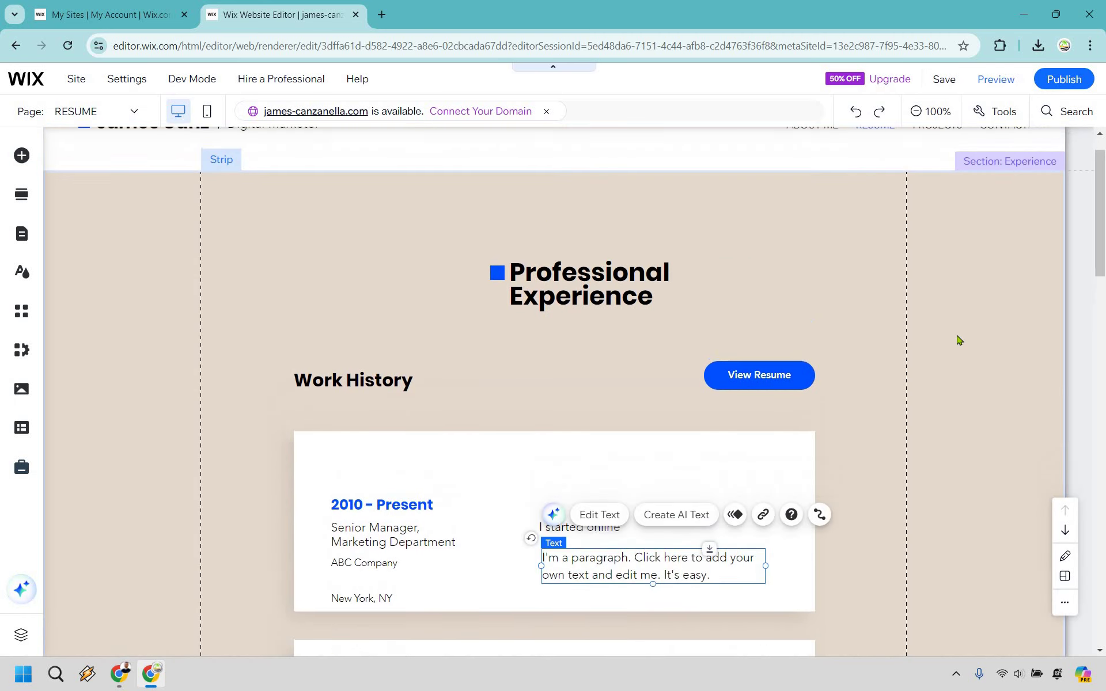
{"action": "scroll", "coordinate": [908, 384], "scroll_direction": "down", "scroll_amount": 2}
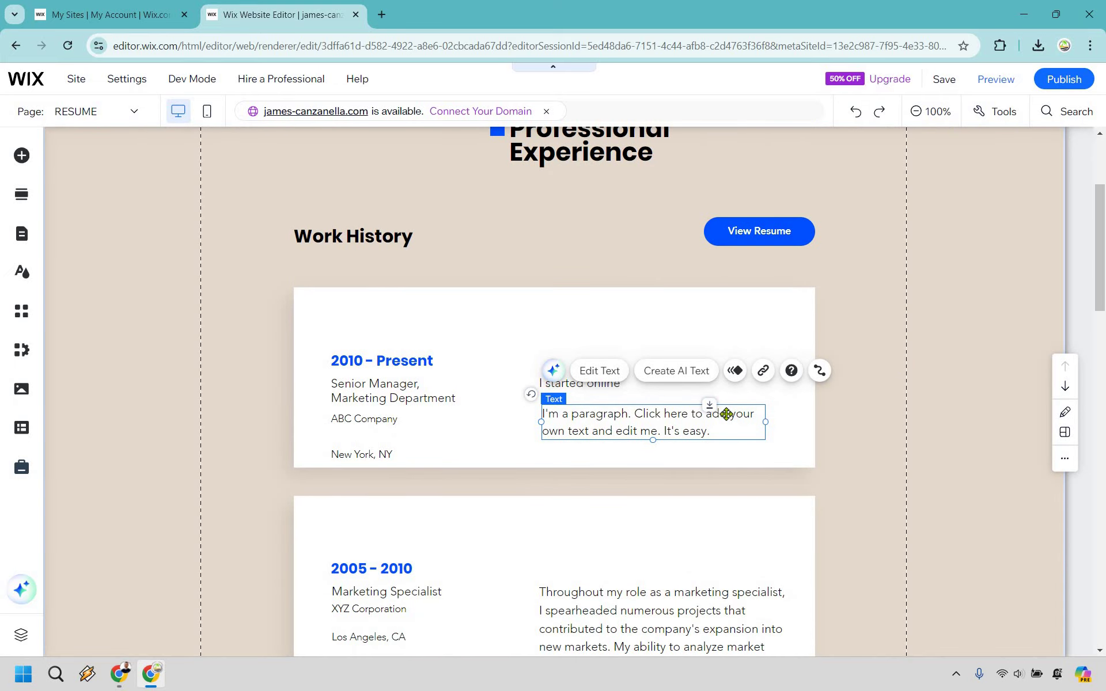
{"action": "key", "text": "Escape"}
{"action": "left_click", "coordinate": [763, 440]}
{"action": "key", "text": "Left"}
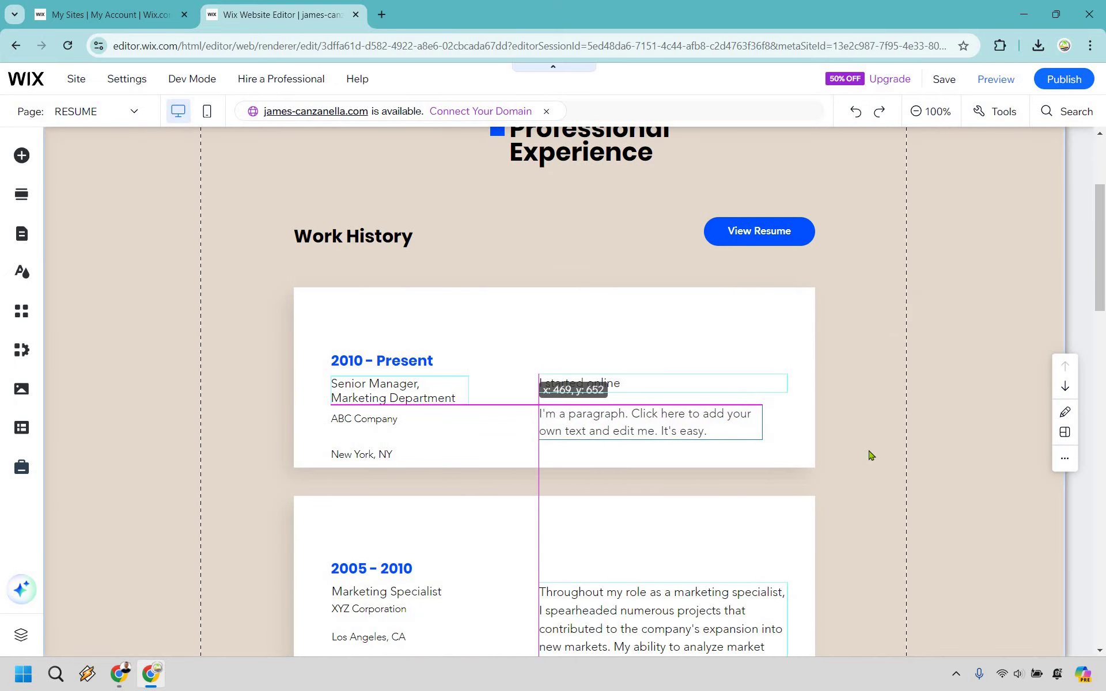
{"action": "left_click", "coordinate": [635, 357]}
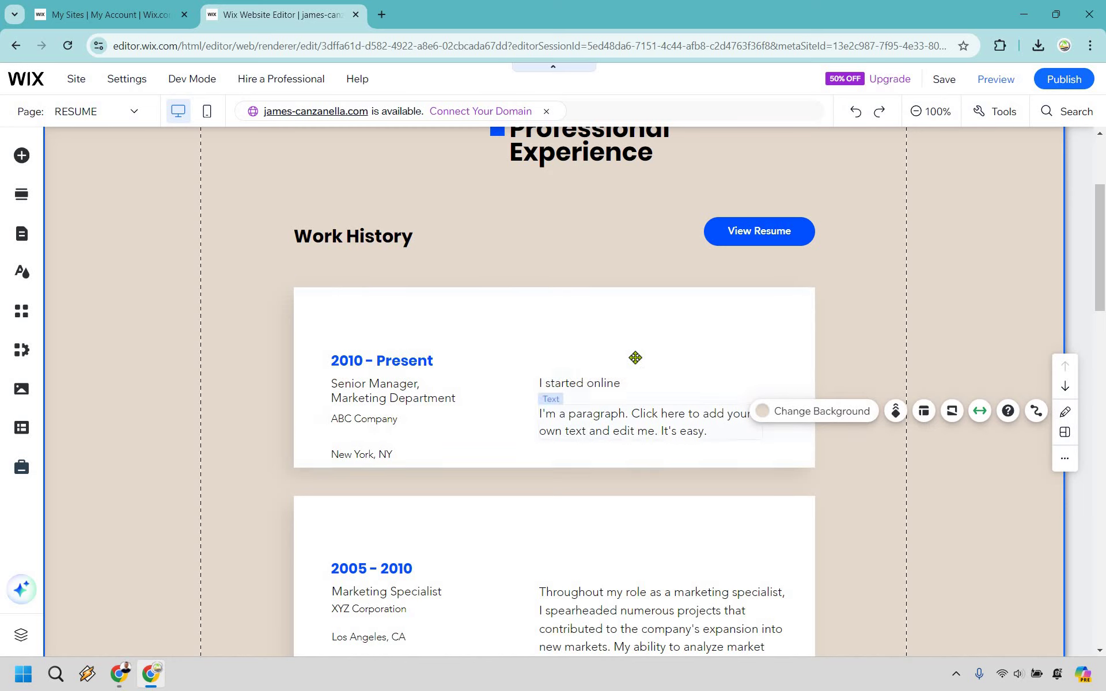
{"action": "scroll", "coordinate": [19, 156], "scroll_direction": "down", "scroll_amount": 1}
{"action": "scroll", "coordinate": [21, 158], "scroll_direction": "up", "scroll_amount": 3}
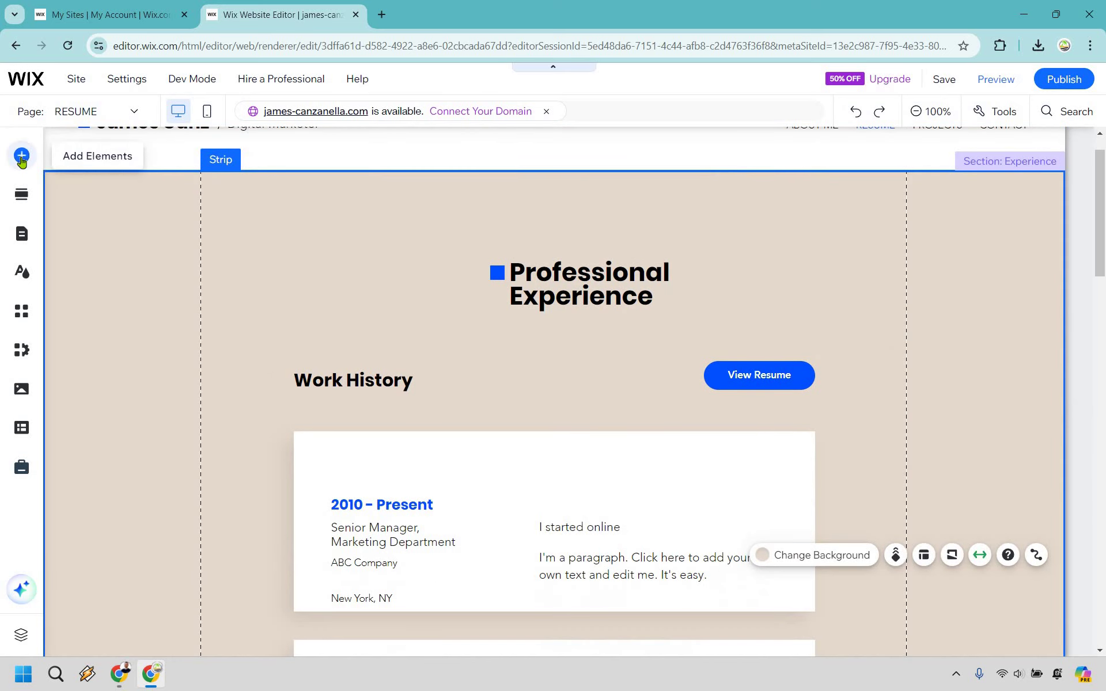
{"action": "left_click", "coordinate": [21, 156]}
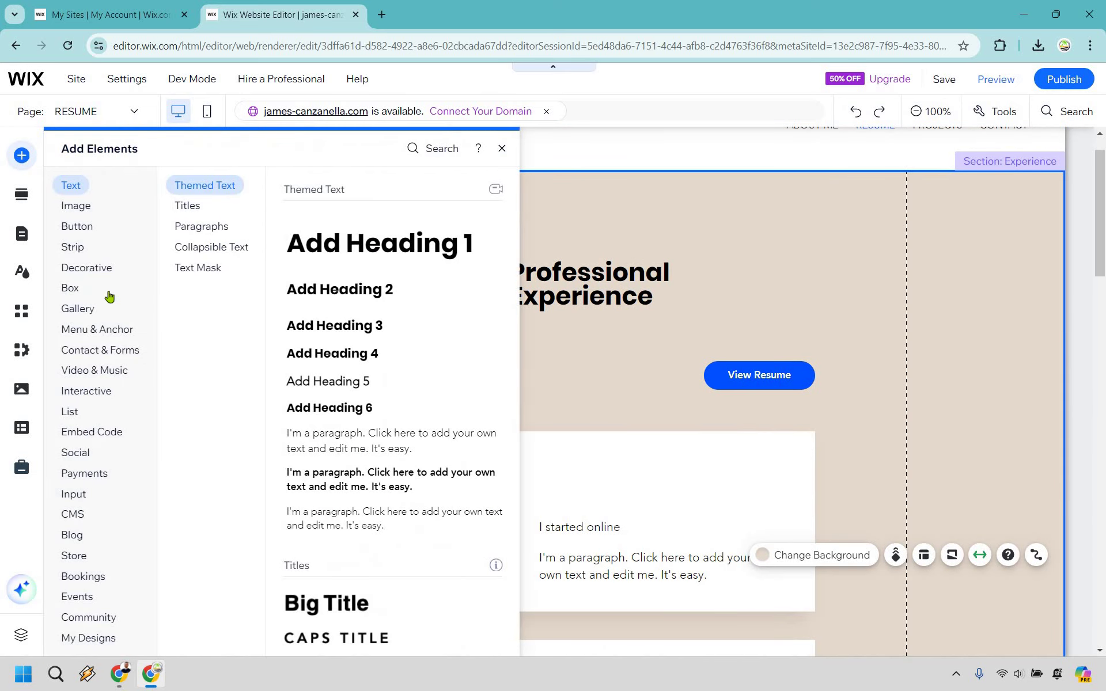
{"action": "left_click", "coordinate": [108, 374]}
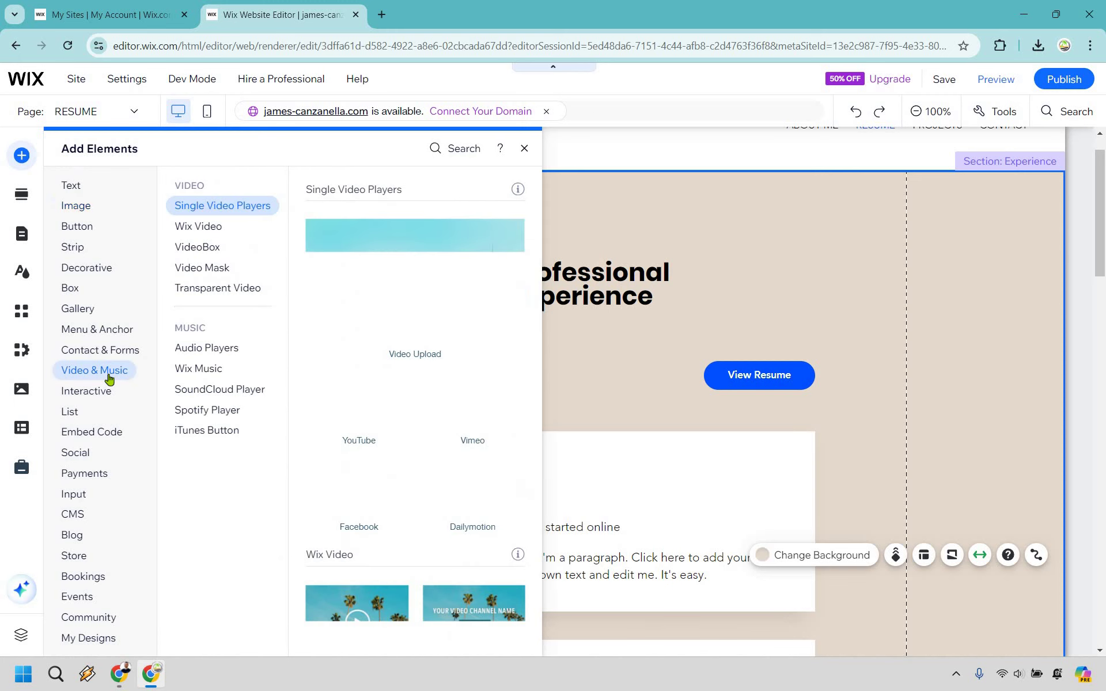
{"action": "left_click", "coordinate": [354, 401]}
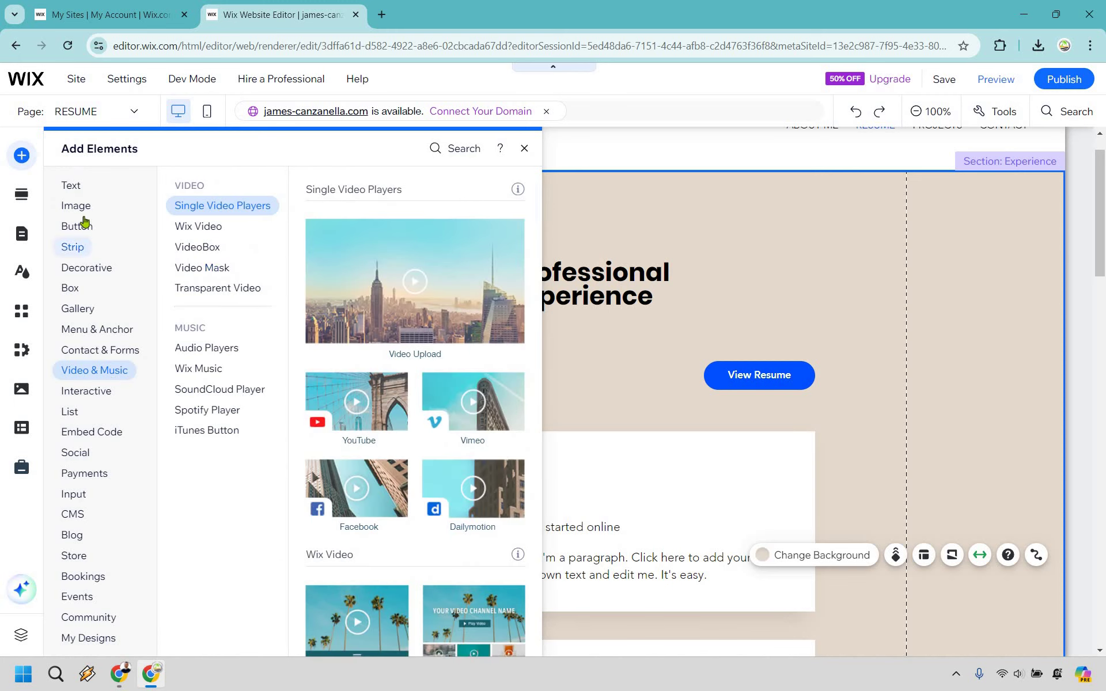
{"action": "mouse_move", "coordinate": [85, 221]}
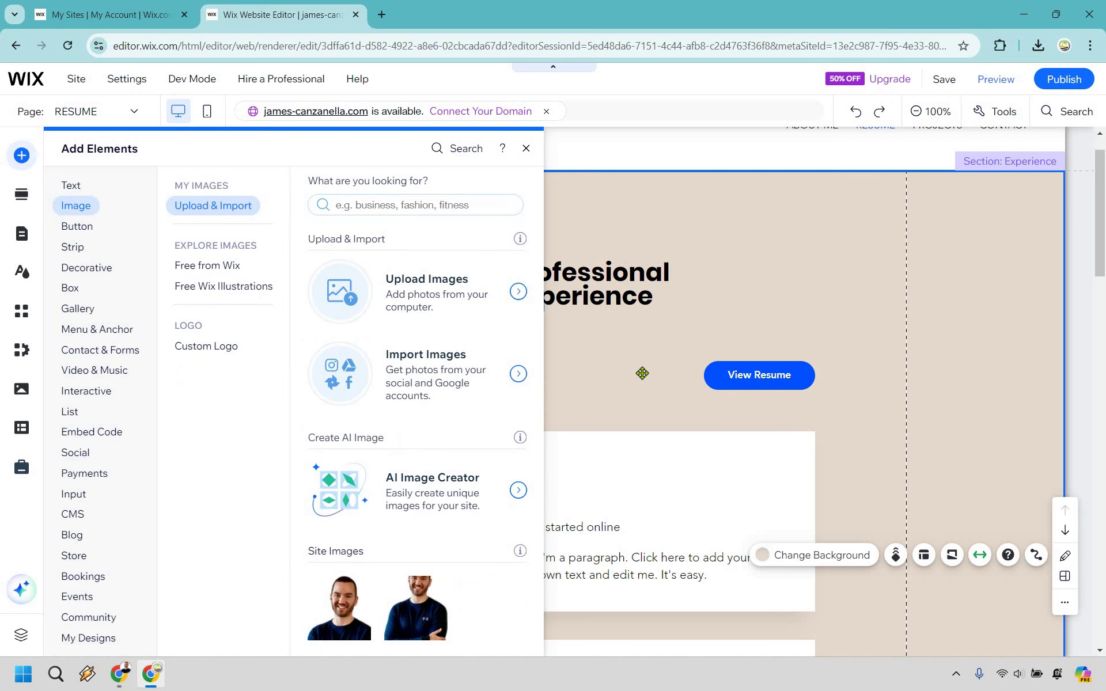
{"action": "left_click", "coordinate": [630, 366]}
{"action": "scroll", "coordinate": [632, 364], "scroll_direction": "down", "scroll_amount": 15}
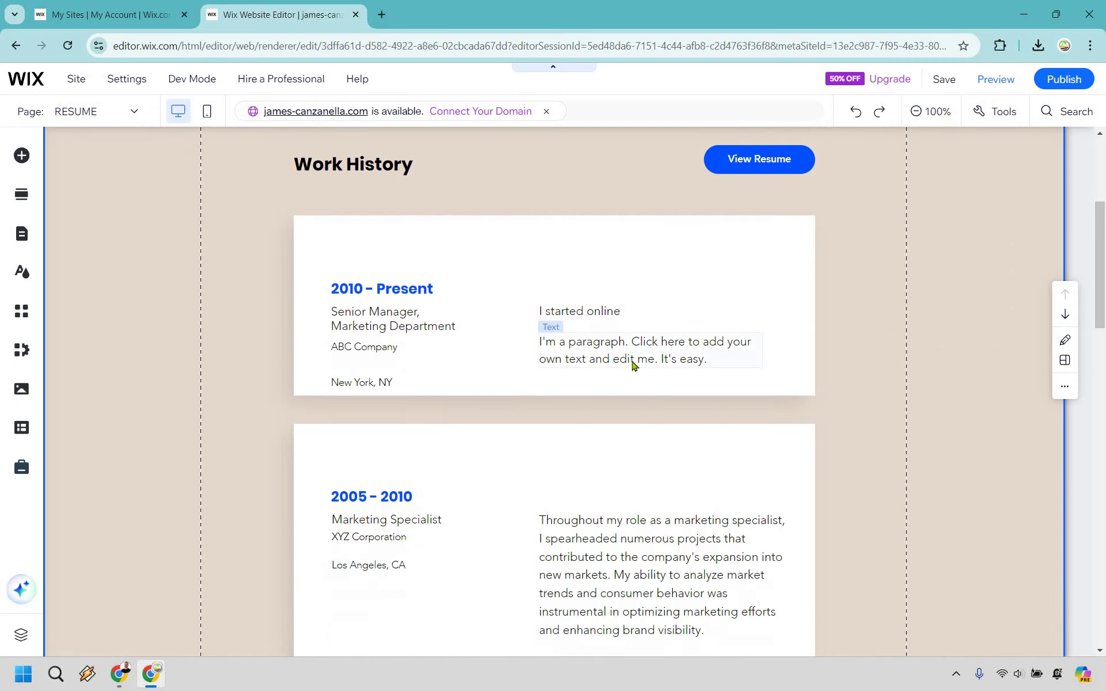
Step: Check the Key Skills section, then save the site and close the upgrade offer
{"action": "scroll", "coordinate": [638, 364], "scroll_direction": "down", "scroll_amount": 10}
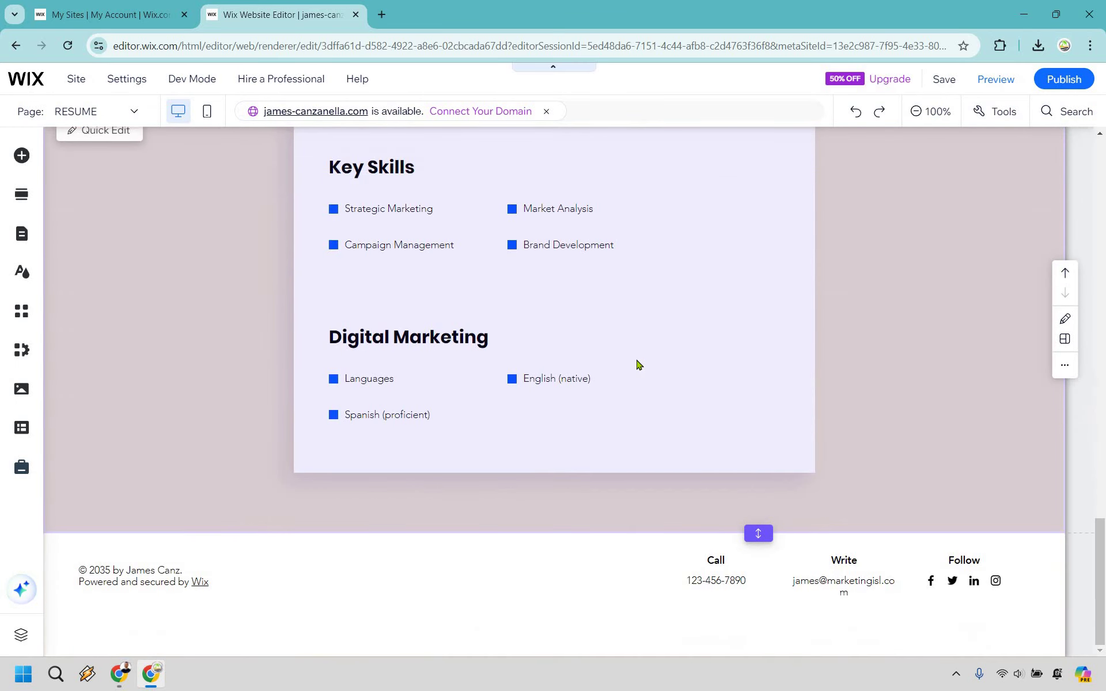
{"action": "scroll", "coordinate": [394, 282], "scroll_direction": "up", "scroll_amount": 1}
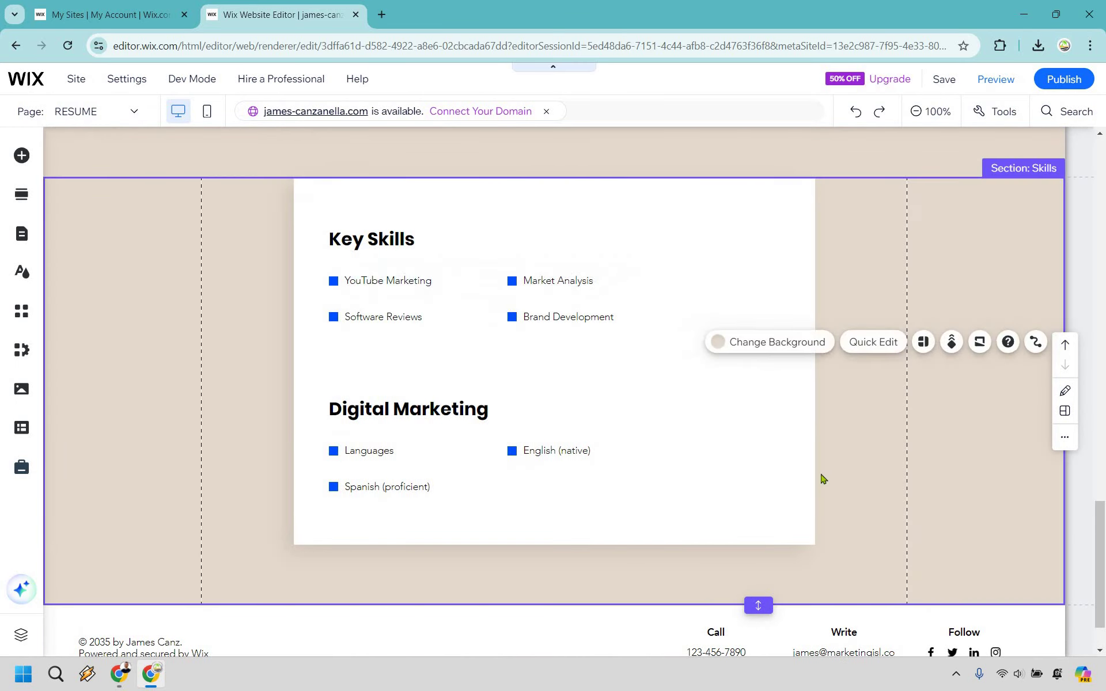
{"action": "scroll", "coordinate": [832, 454], "scroll_direction": "down", "scroll_amount": 1}
{"action": "scroll", "coordinate": [888, 389], "scroll_direction": "up", "scroll_amount": 2}
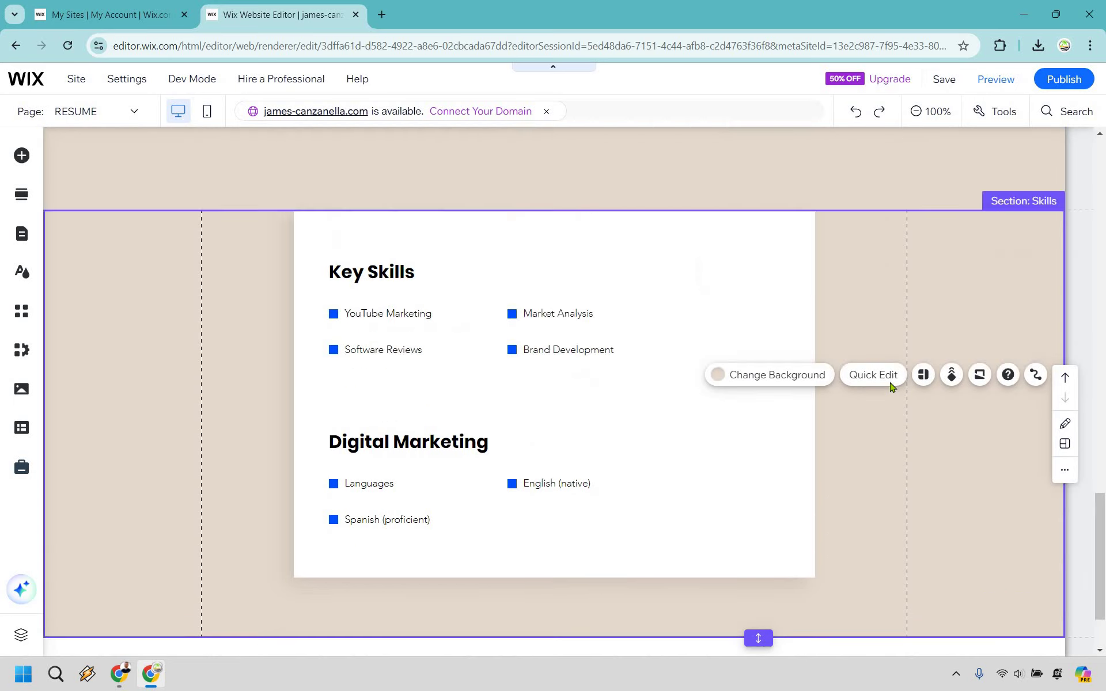
{"action": "scroll", "coordinate": [897, 376], "scroll_direction": "up", "scroll_amount": 15}
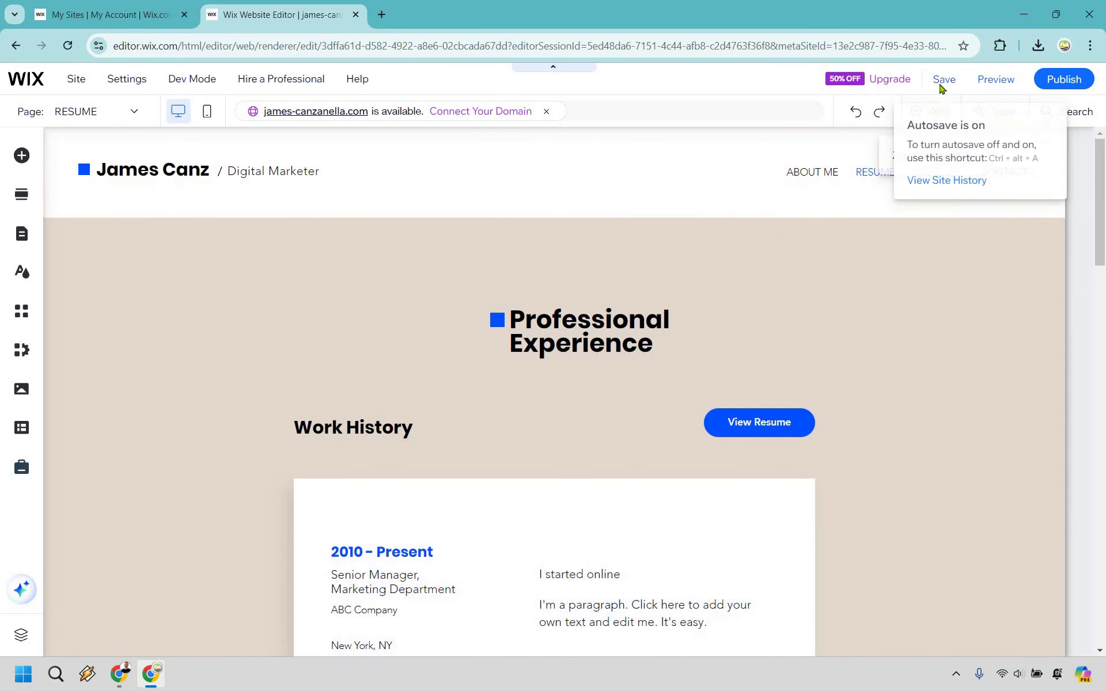
{"action": "left_click", "coordinate": [941, 84]}
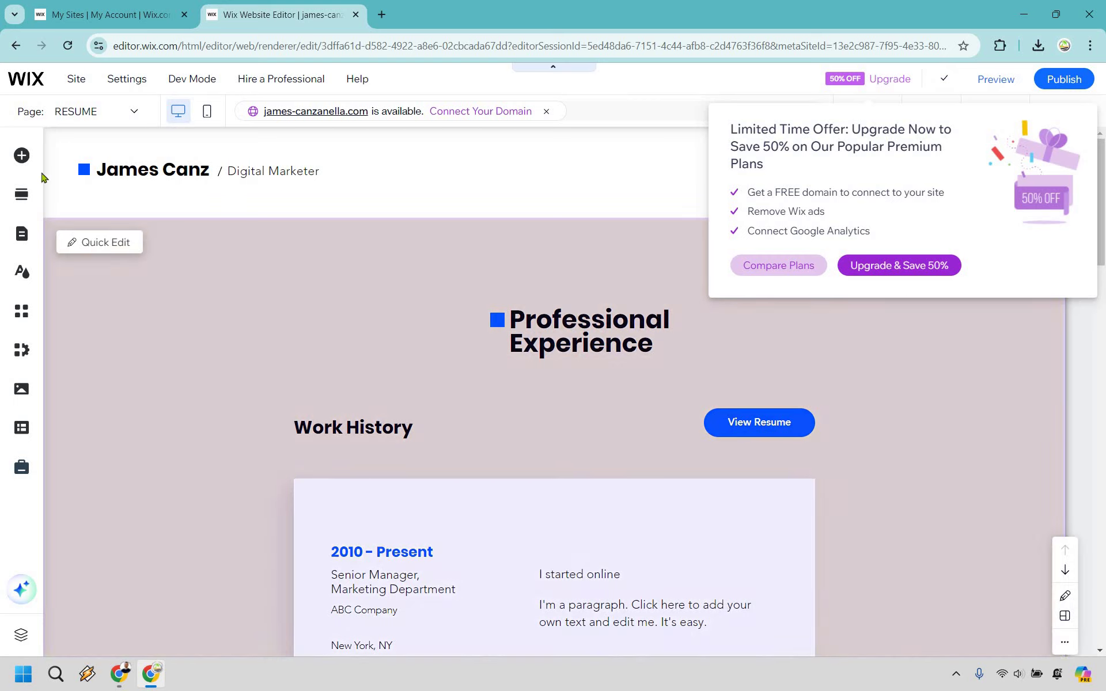
{"action": "left_click", "coordinate": [807, 329]}
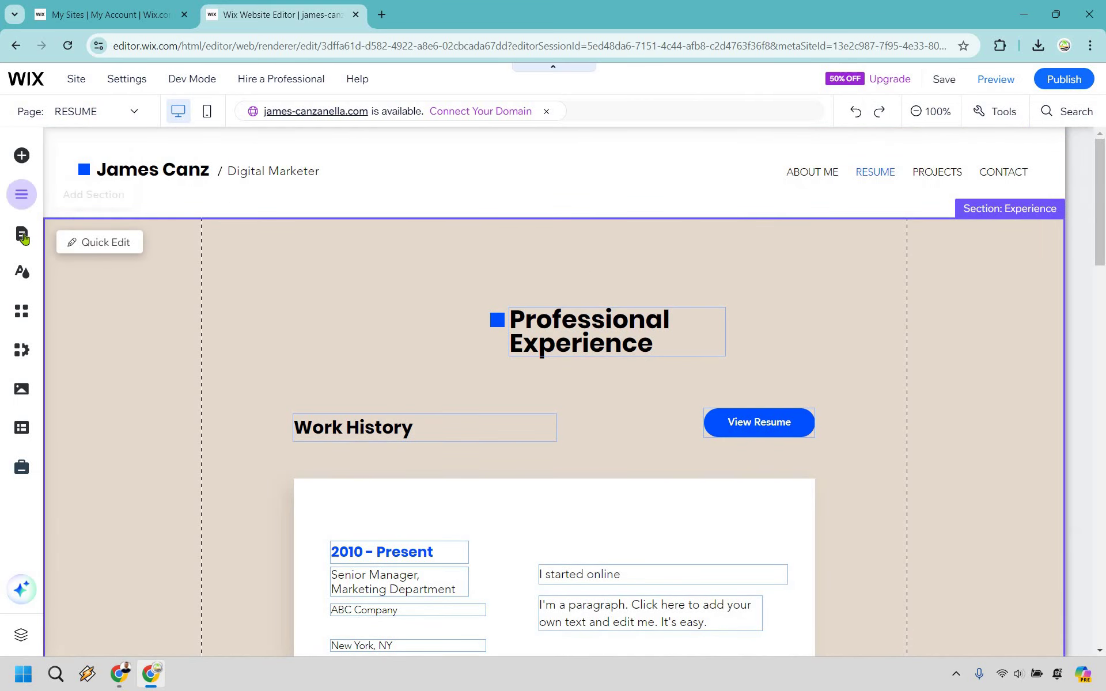
Step: Go to the PROJECTS page and open Change Image for the Project X picture
{"action": "left_click", "coordinate": [23, 236]}
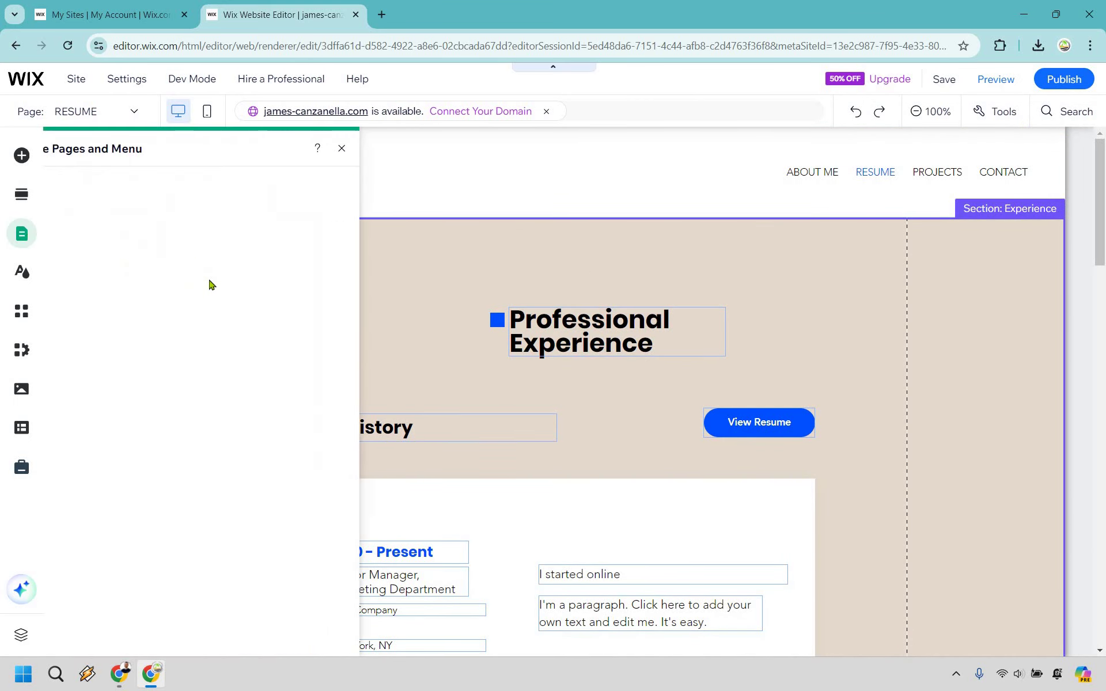
{"action": "left_click", "coordinate": [225, 293]}
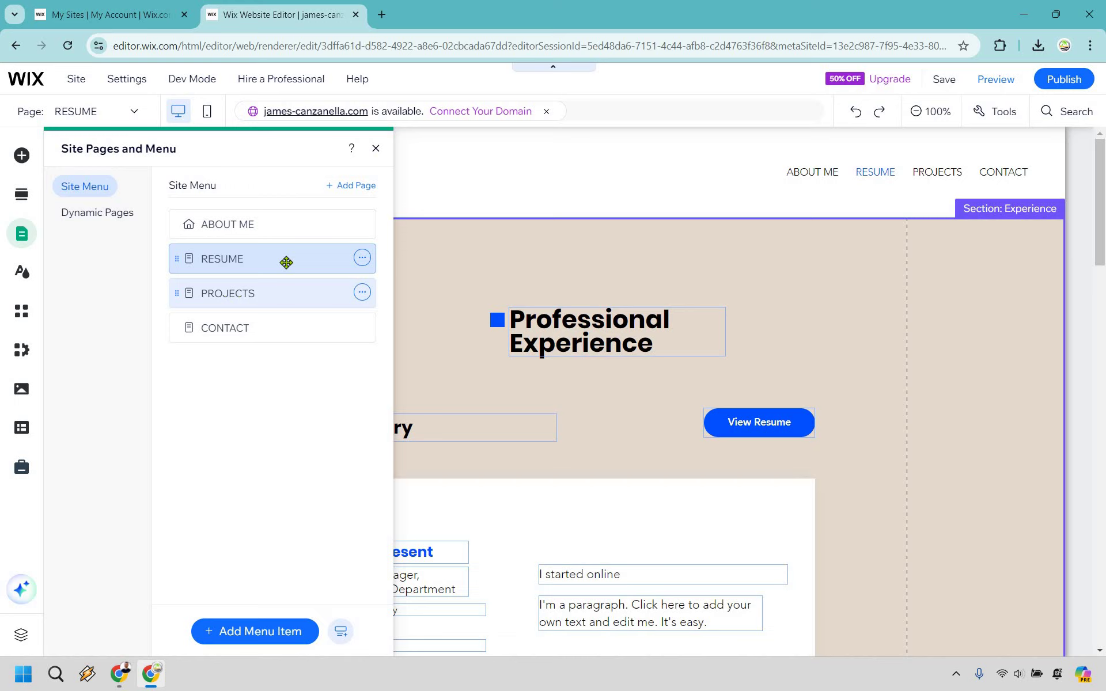
{"action": "left_click", "coordinate": [375, 148]}
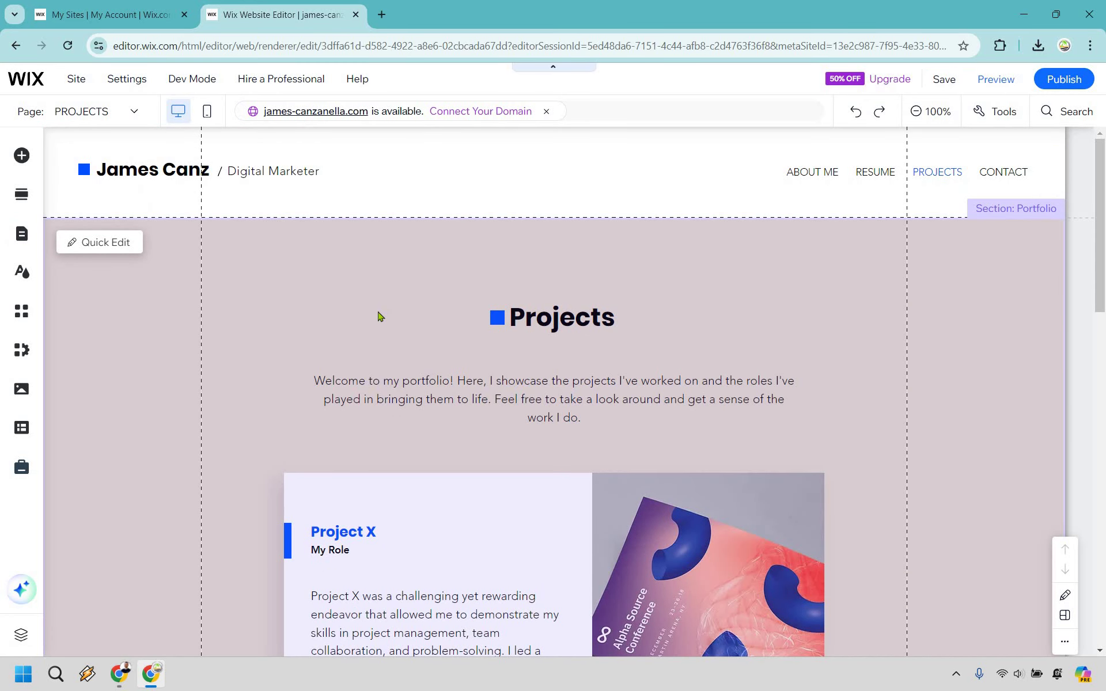
{"action": "scroll", "coordinate": [378, 317], "scroll_direction": "down", "scroll_amount": 5}
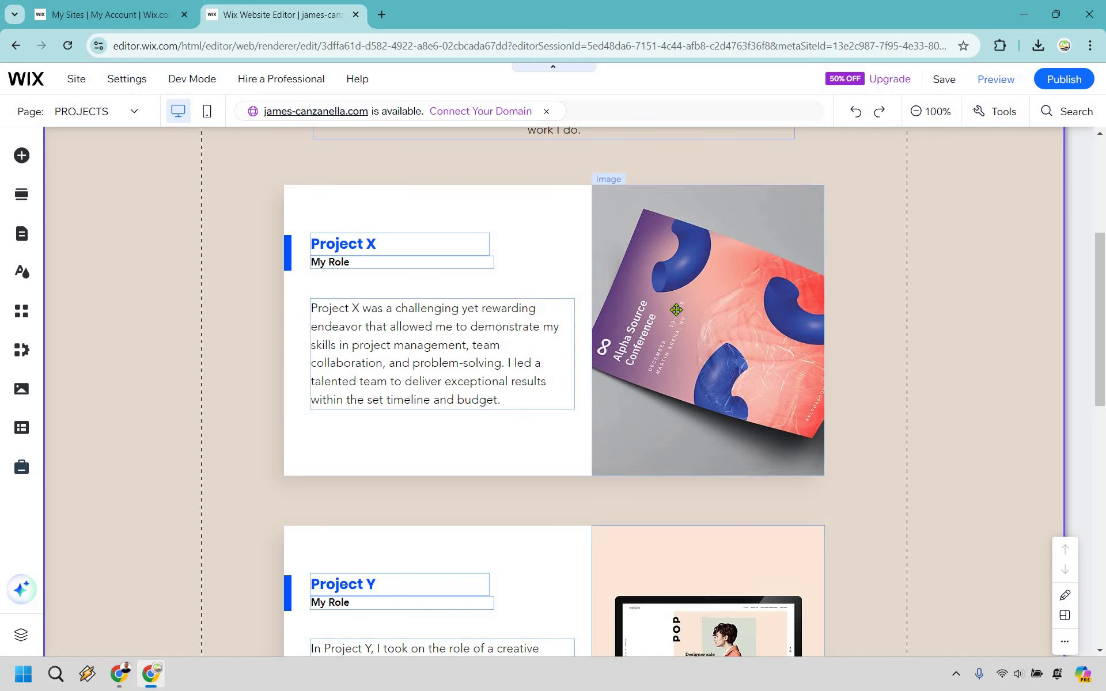
{"action": "left_click", "coordinate": [675, 310]}
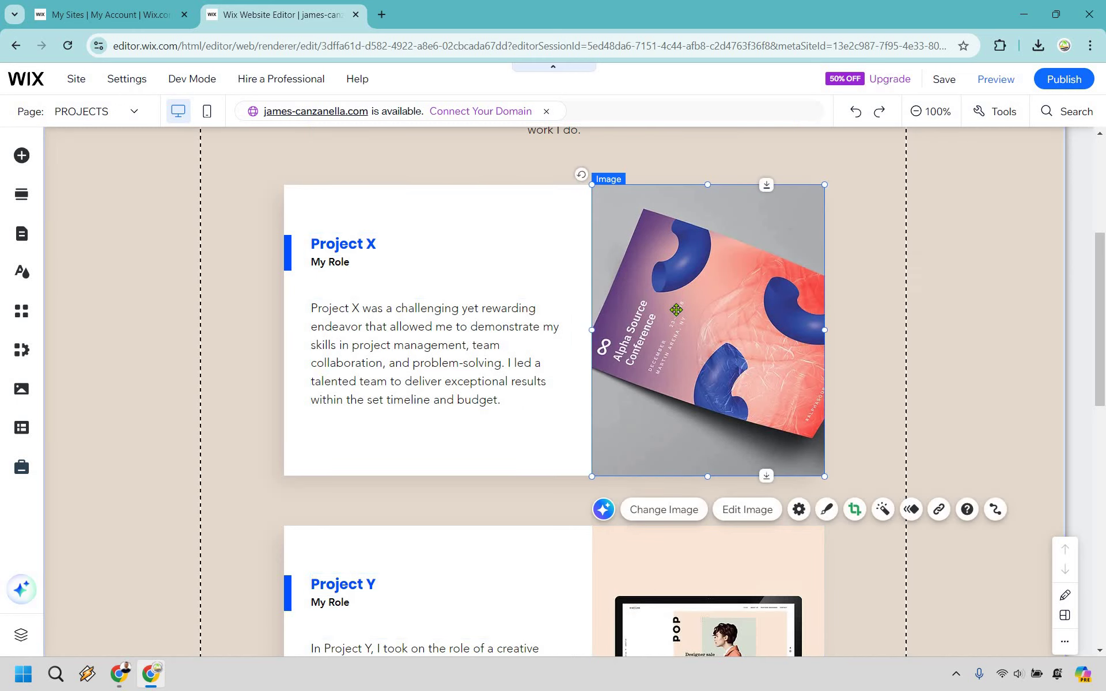
{"action": "left_click", "coordinate": [648, 511]}
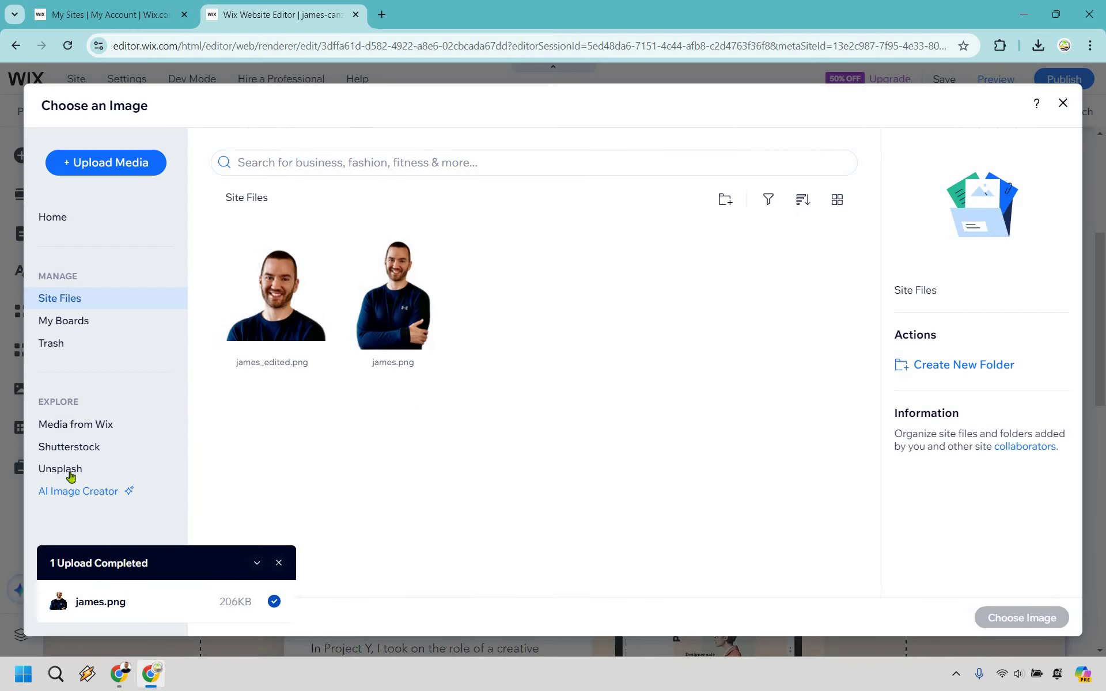
Step: Search Unsplash for 'marketing' and choose the laptop-and-plant desk photo
{"action": "left_click", "coordinate": [69, 471]}
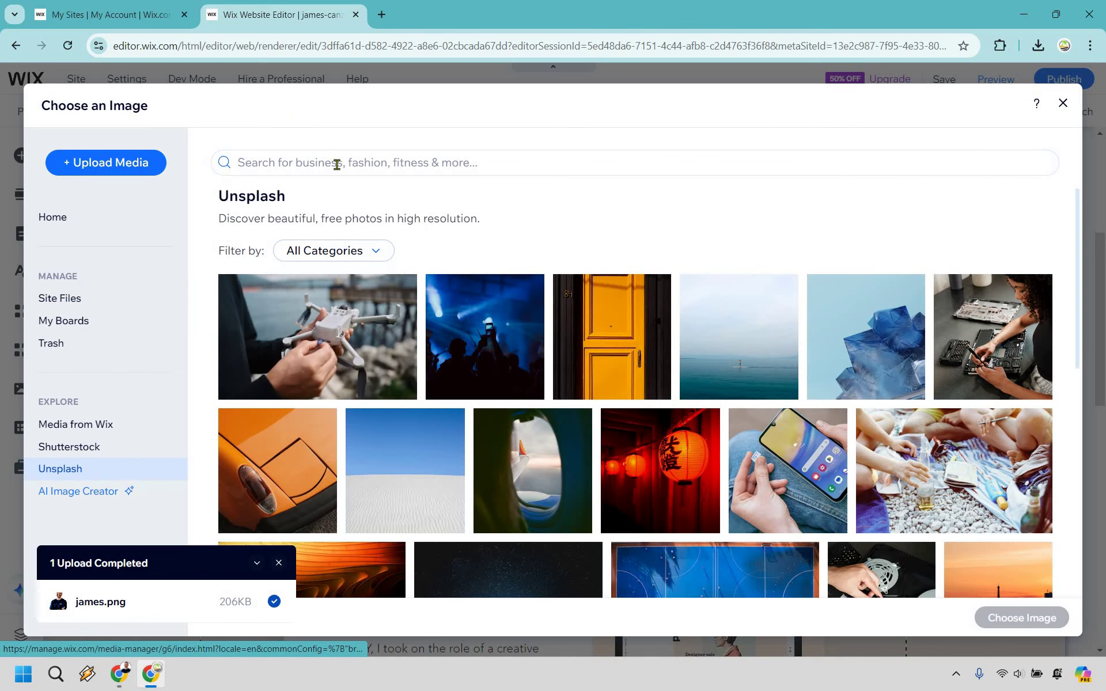
{"action": "left_click", "coordinate": [337, 164]}
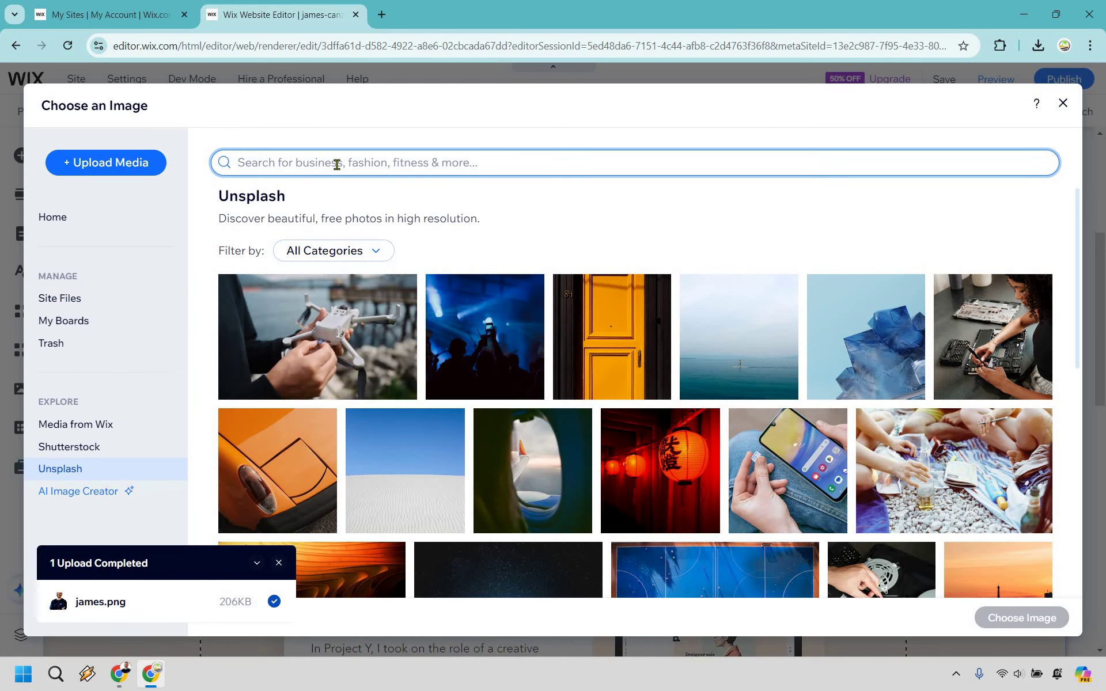
{"action": "type", "text": "marketing"}
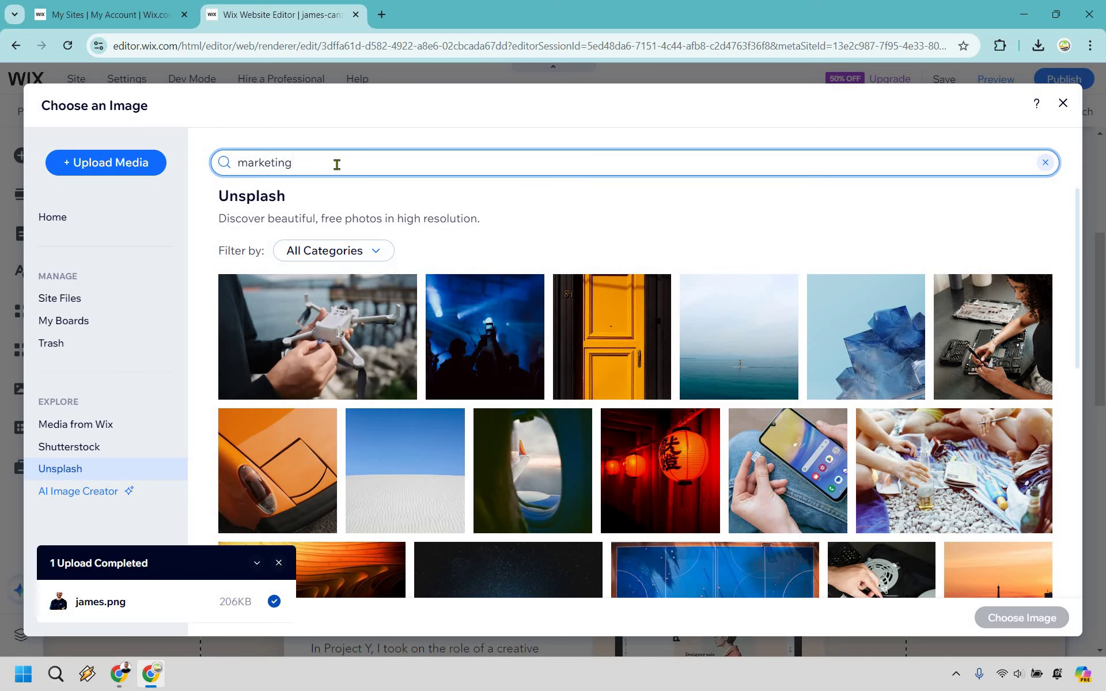
{"action": "key", "text": "Return"}
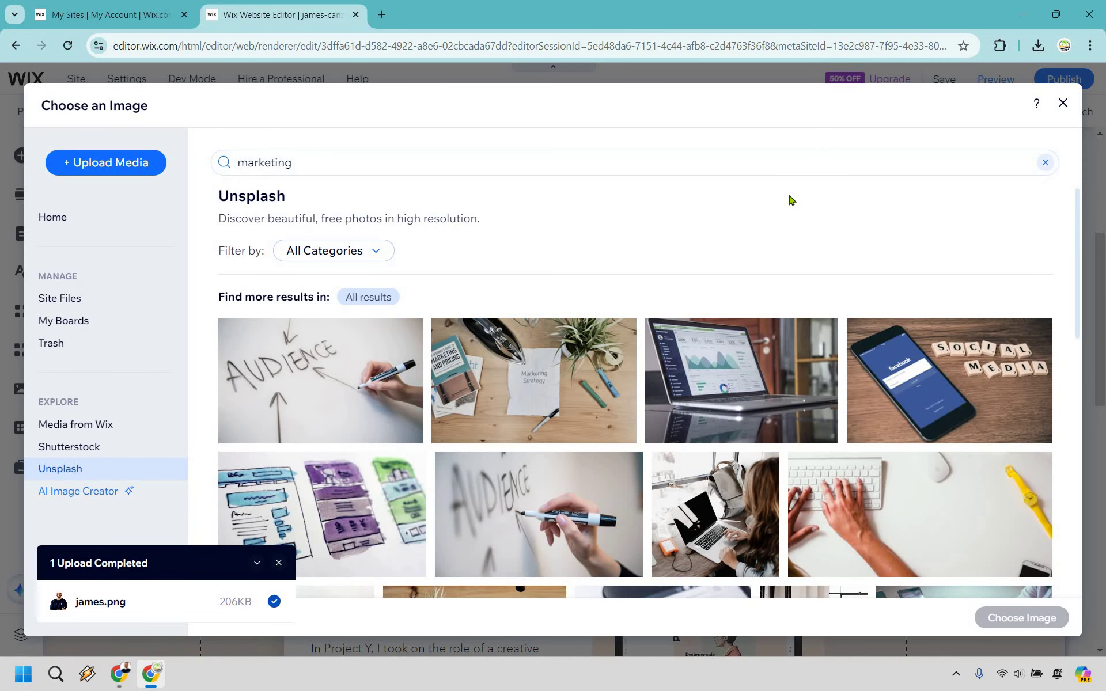
{"action": "scroll", "coordinate": [730, 242], "scroll_direction": "down", "scroll_amount": 5}
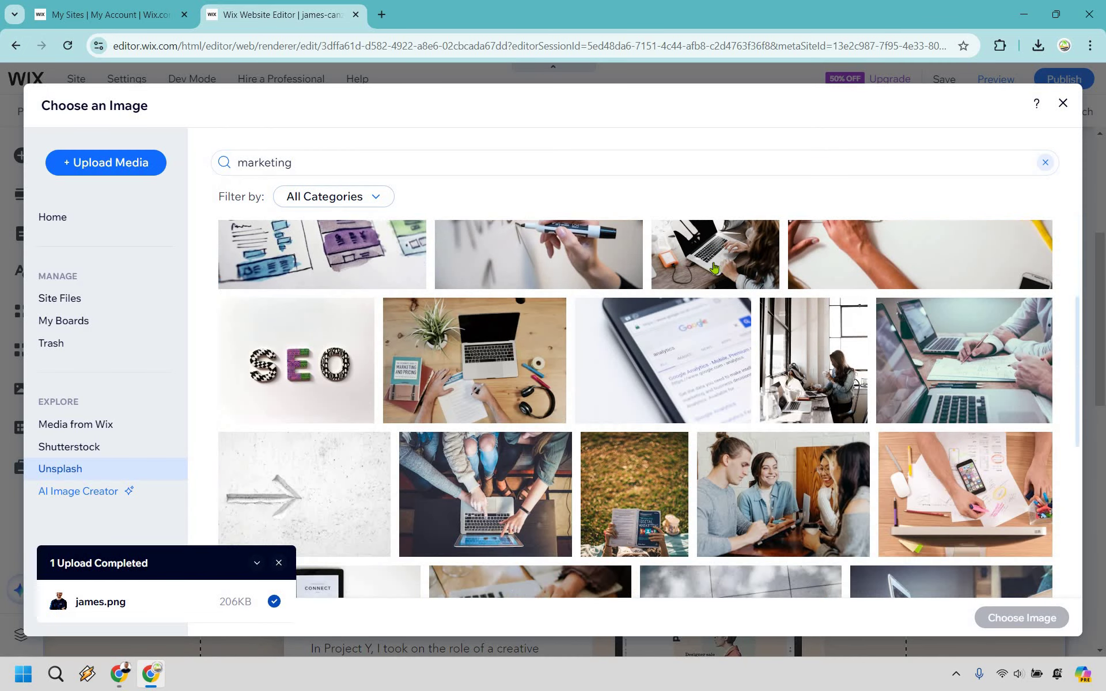
{"action": "scroll", "coordinate": [685, 271], "scroll_direction": "up", "scroll_amount": 3}
{"action": "scroll", "coordinate": [602, 426], "scroll_direction": "down", "scroll_amount": 1}
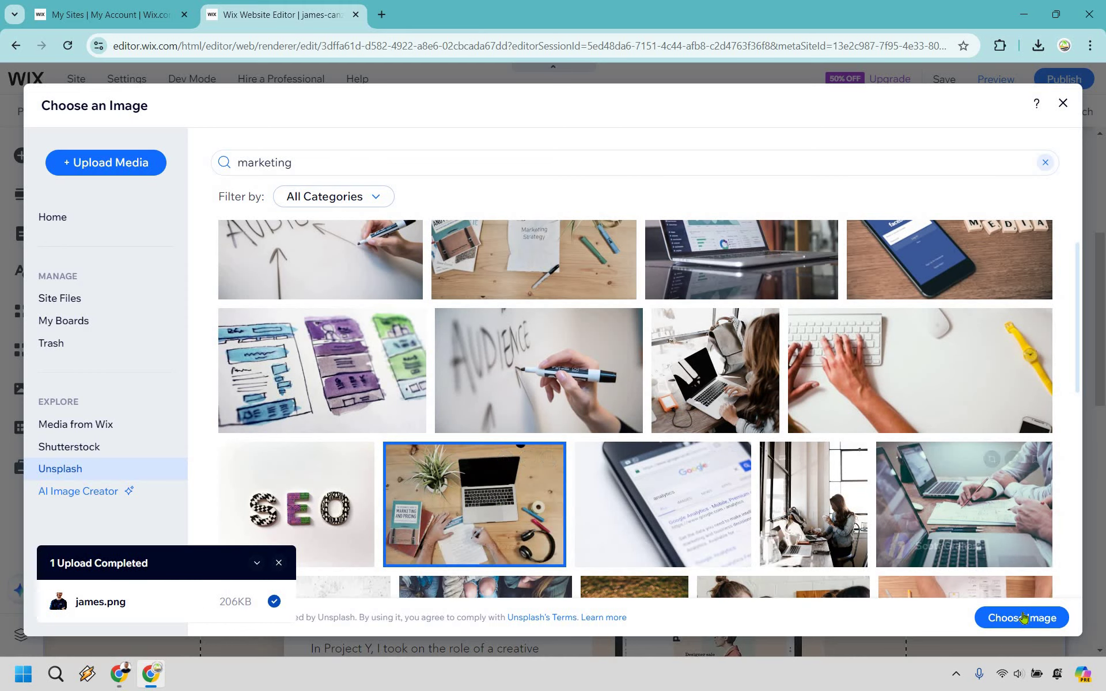
{"action": "left_click", "coordinate": [986, 617]}
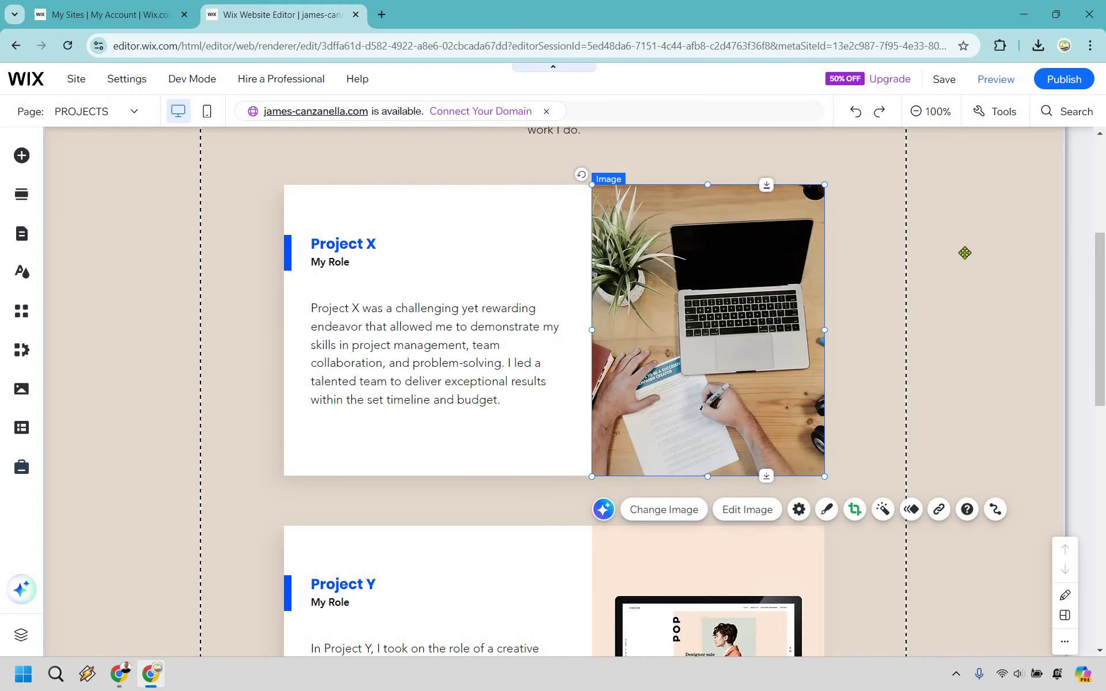
Step: Delete the Project Z card from the Projects page
{"action": "scroll", "coordinate": [965, 249], "scroll_direction": "down", "scroll_amount": 7}
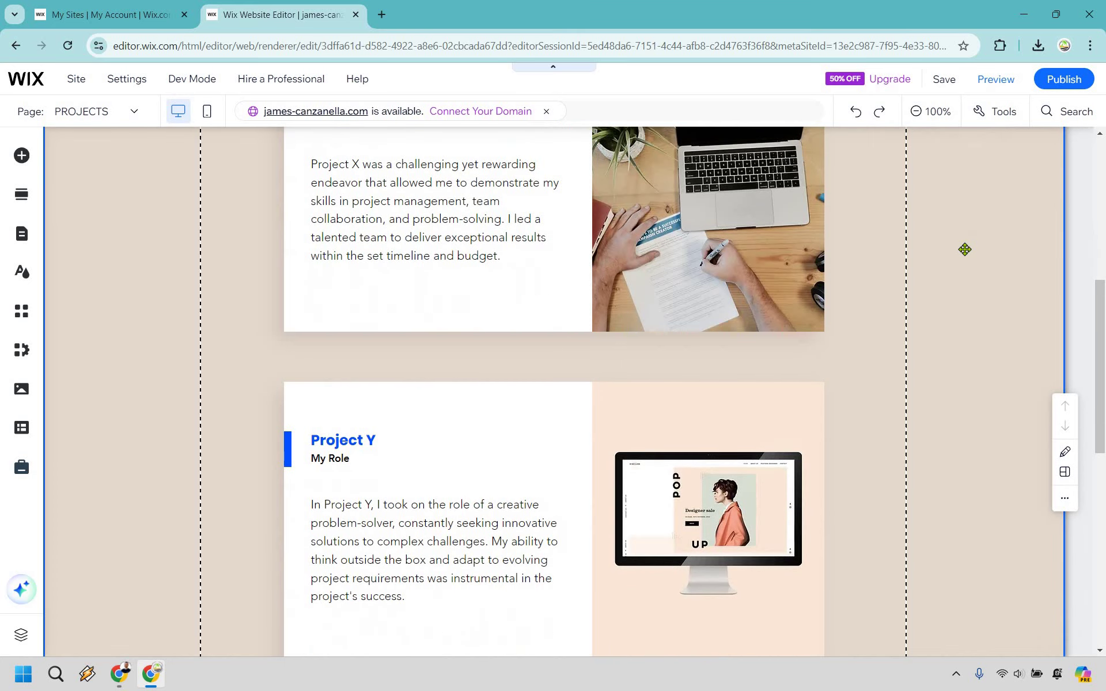
{"action": "scroll", "coordinate": [864, 279], "scroll_direction": "down", "scroll_amount": 5}
{"action": "scroll", "coordinate": [538, 378], "scroll_direction": "up", "scroll_amount": 4}
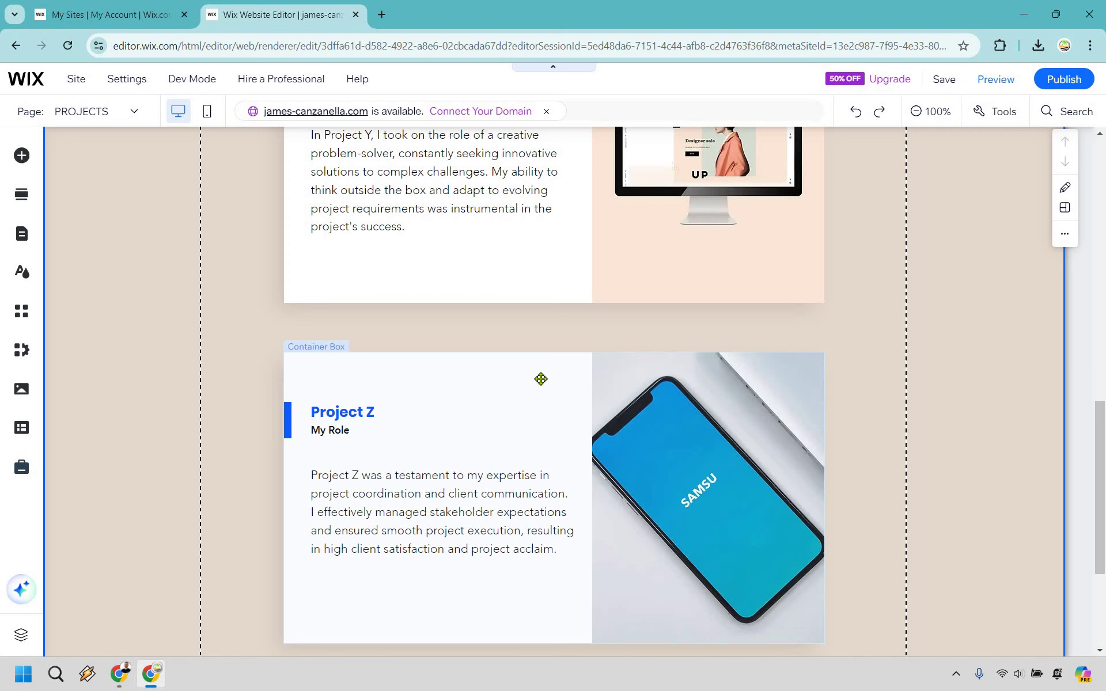
{"action": "left_click", "coordinate": [540, 379]}
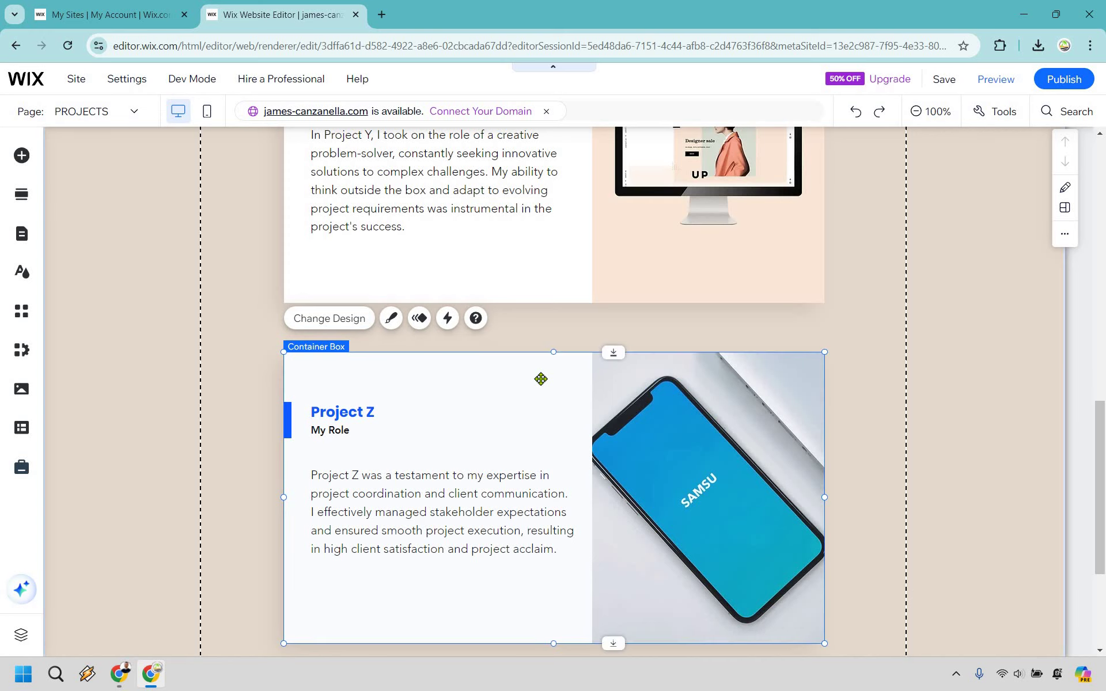
{"action": "key", "text": "Delete"}
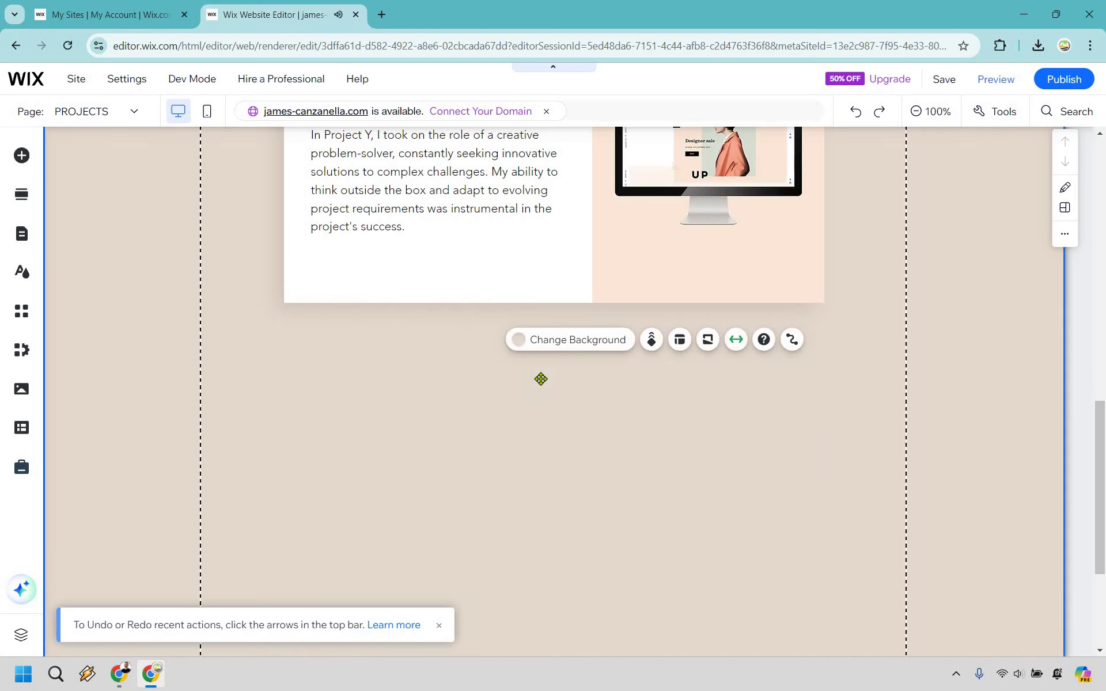
Step: Remove the leftover empty height at the bottom of the section below Project Y
{"action": "scroll", "coordinate": [693, 510], "scroll_direction": "down", "scroll_amount": 5}
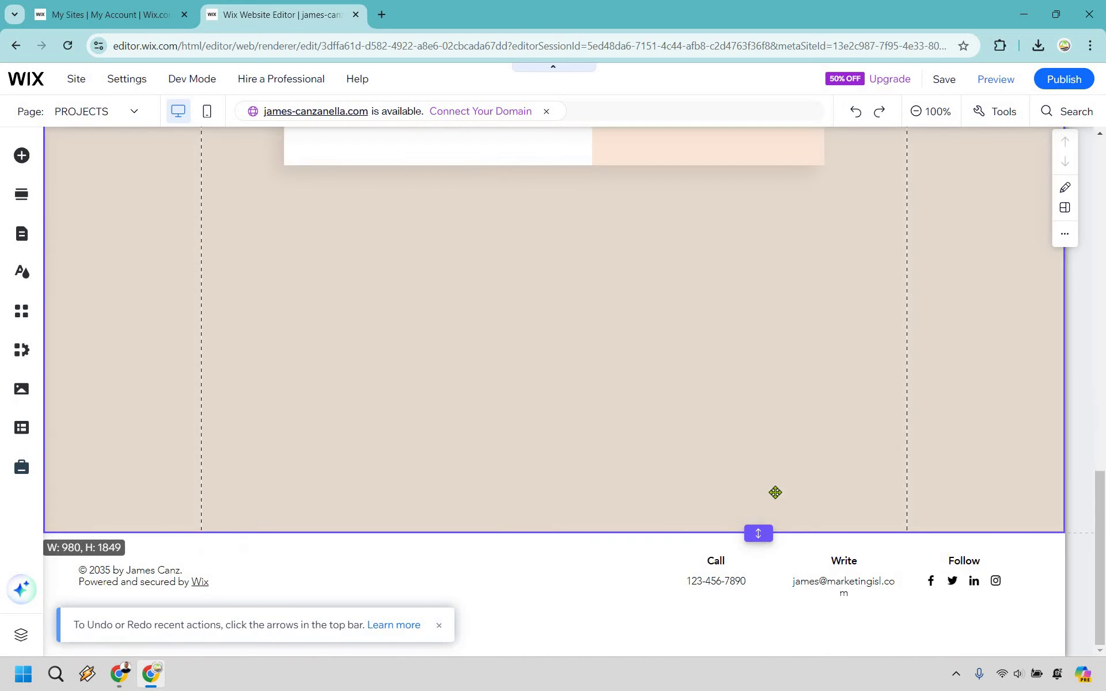
{"action": "double_click", "coordinate": [775, 531]}
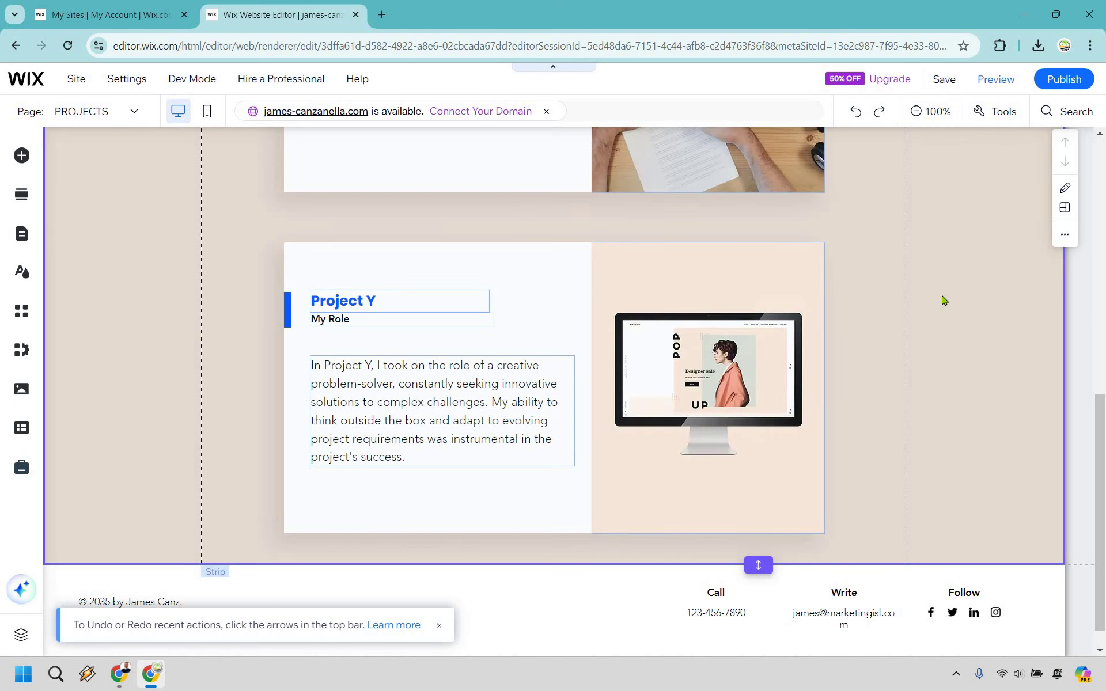
{"action": "scroll", "coordinate": [930, 293], "scroll_direction": "up", "scroll_amount": 10}
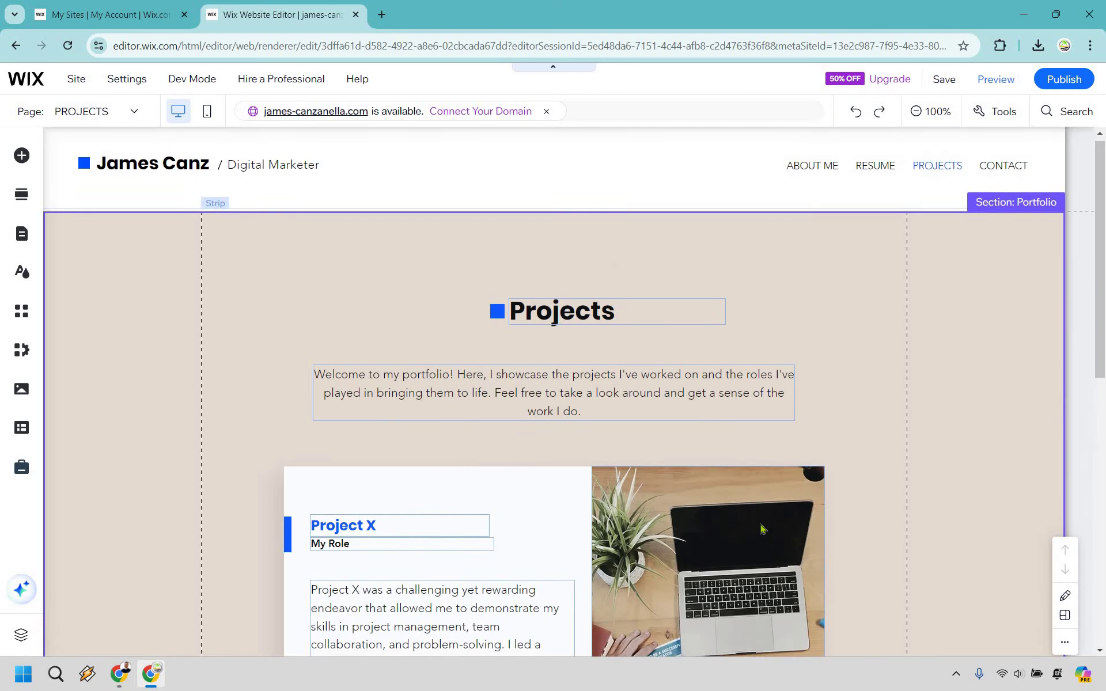
{"action": "scroll", "coordinate": [925, 276], "scroll_direction": "down", "scroll_amount": 9}
{"action": "scroll", "coordinate": [758, 529], "scroll_direction": "down", "scroll_amount": 2}
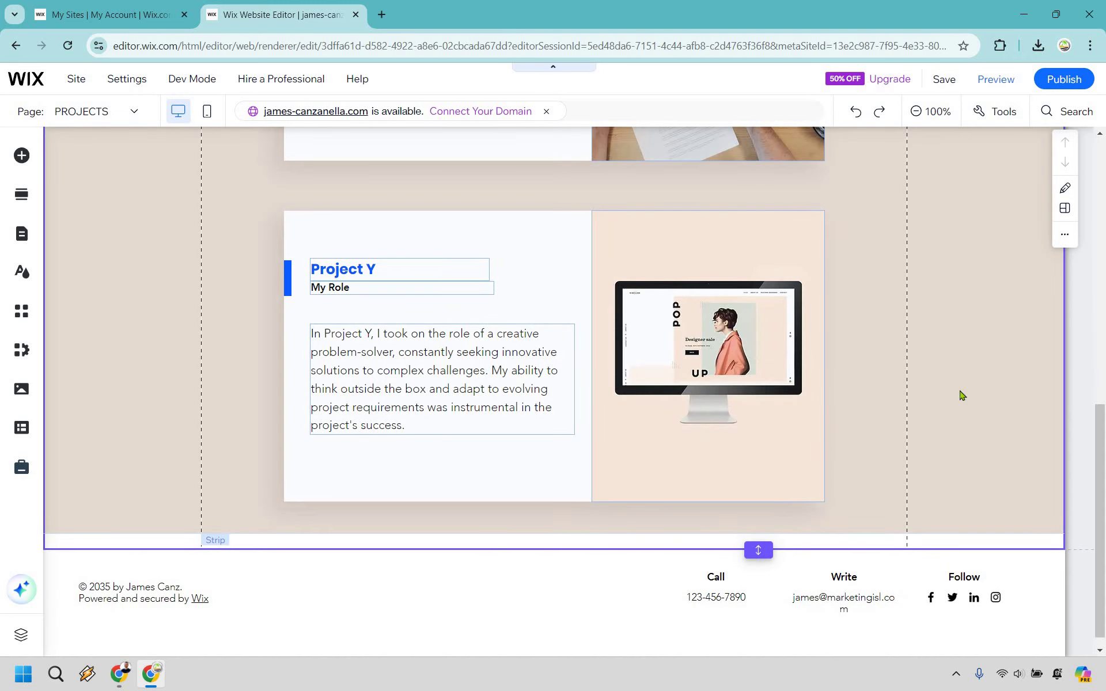
{"action": "scroll", "coordinate": [961, 395], "scroll_direction": "up", "scroll_amount": 10}
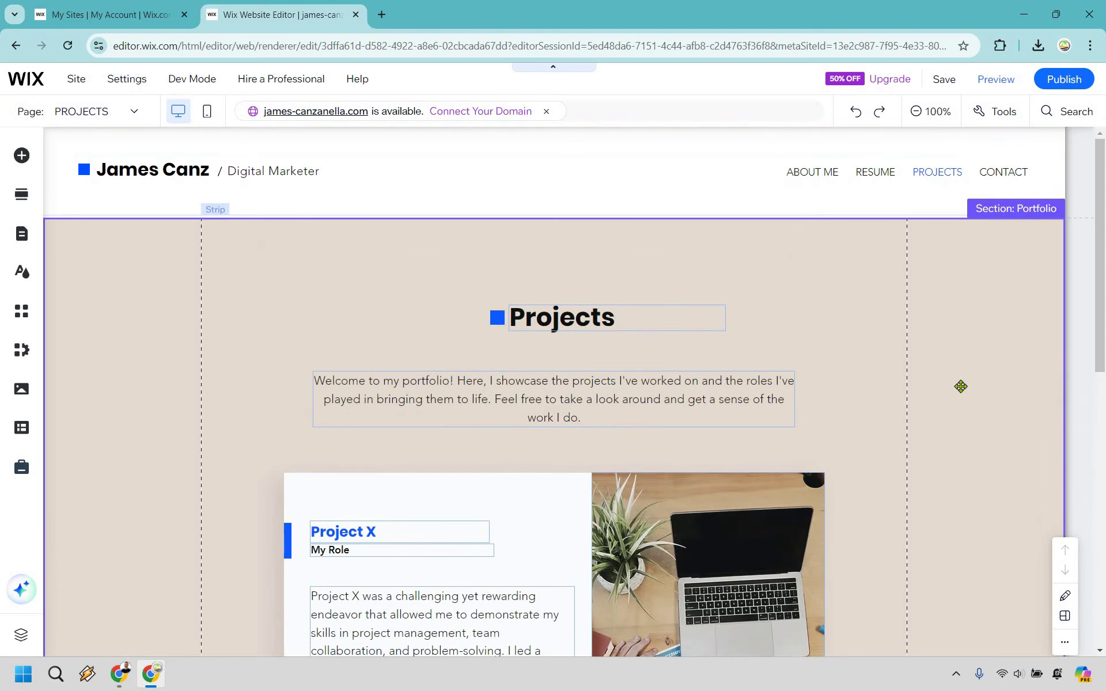
{"action": "left_click", "coordinate": [961, 387]}
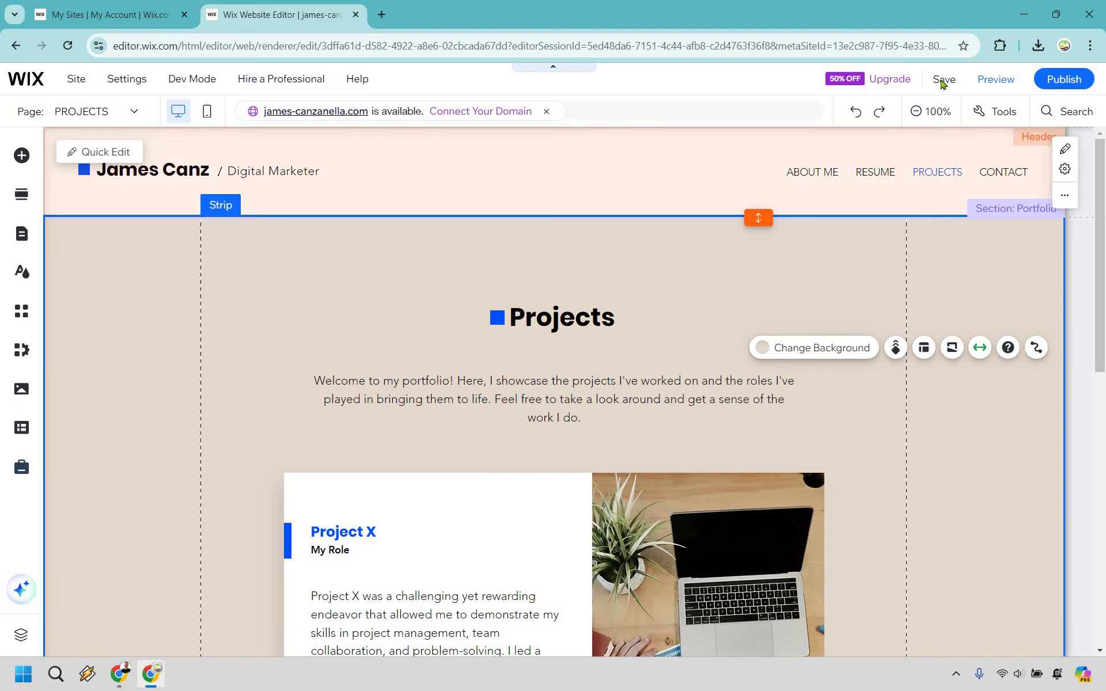
{"action": "mouse_move", "coordinate": [942, 84]}
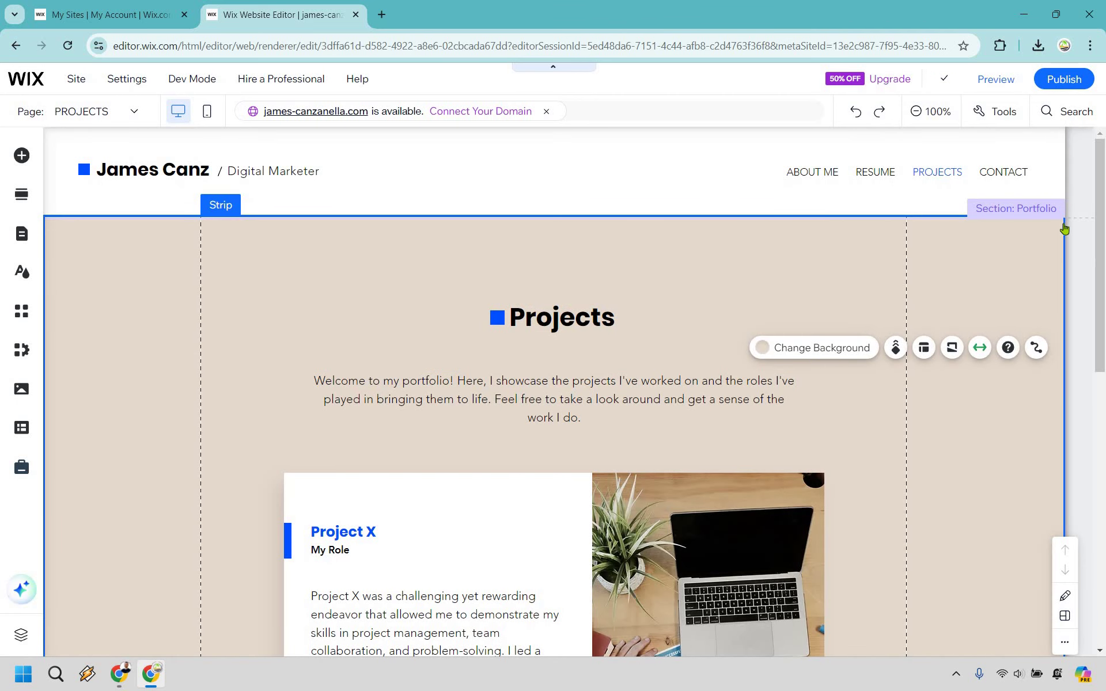
Step: Switch to the CONTACT page and widen the Get in Touch heading to one line
{"action": "left_click", "coordinate": [22, 234]}
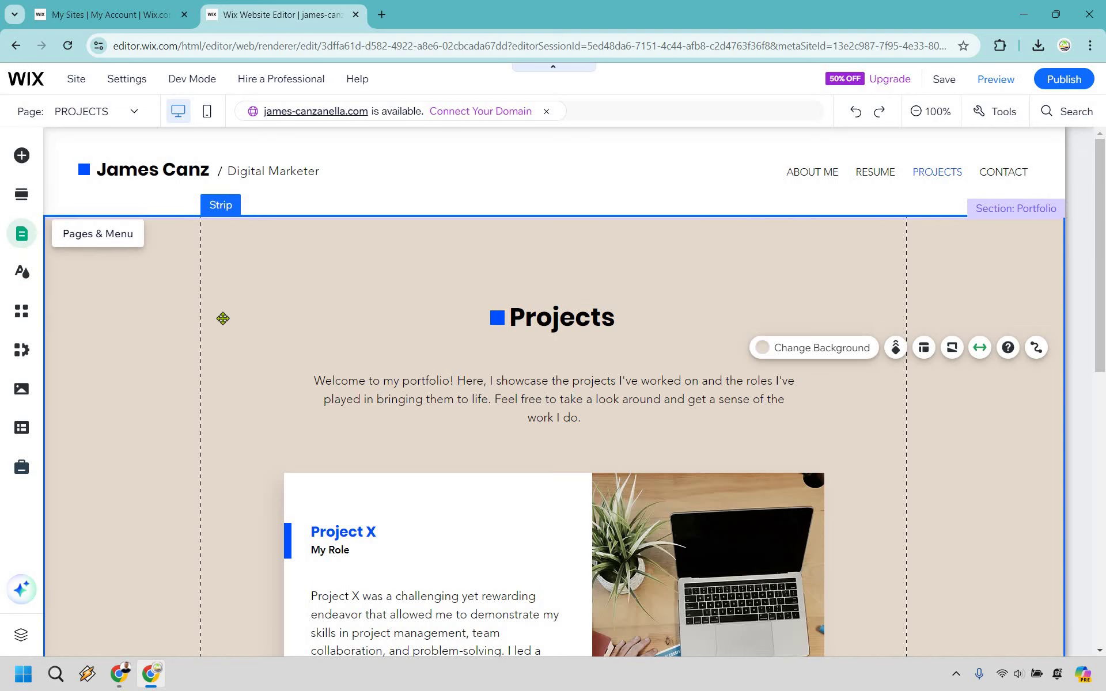
{"action": "left_click", "coordinate": [232, 329]}
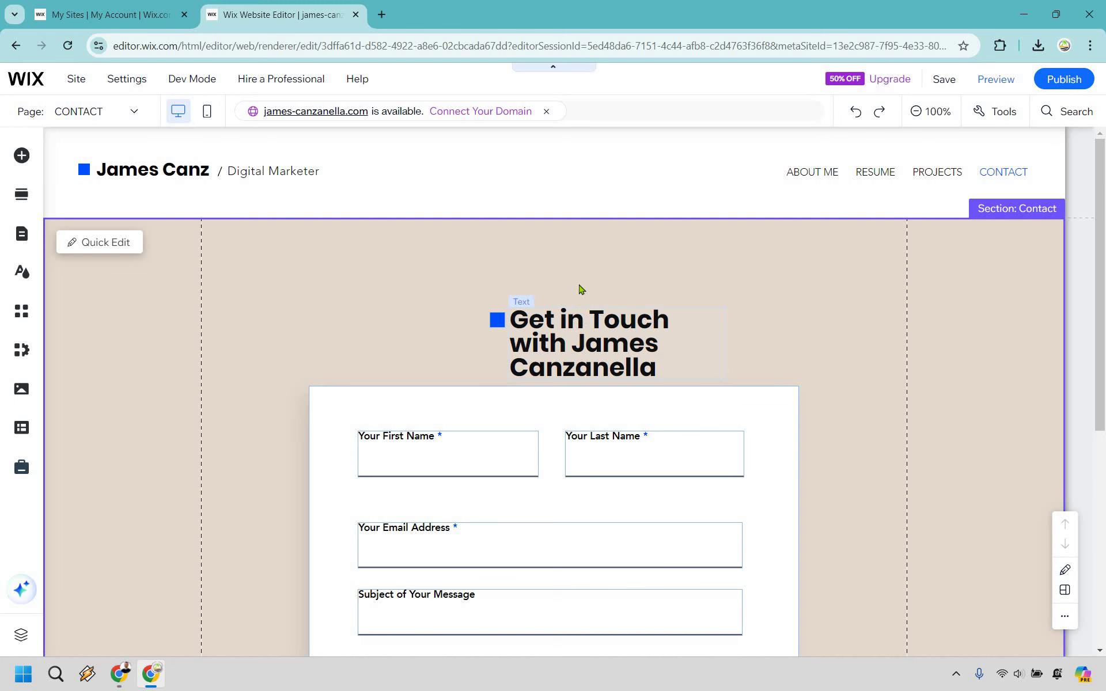
{"action": "left_click", "coordinate": [579, 289]}
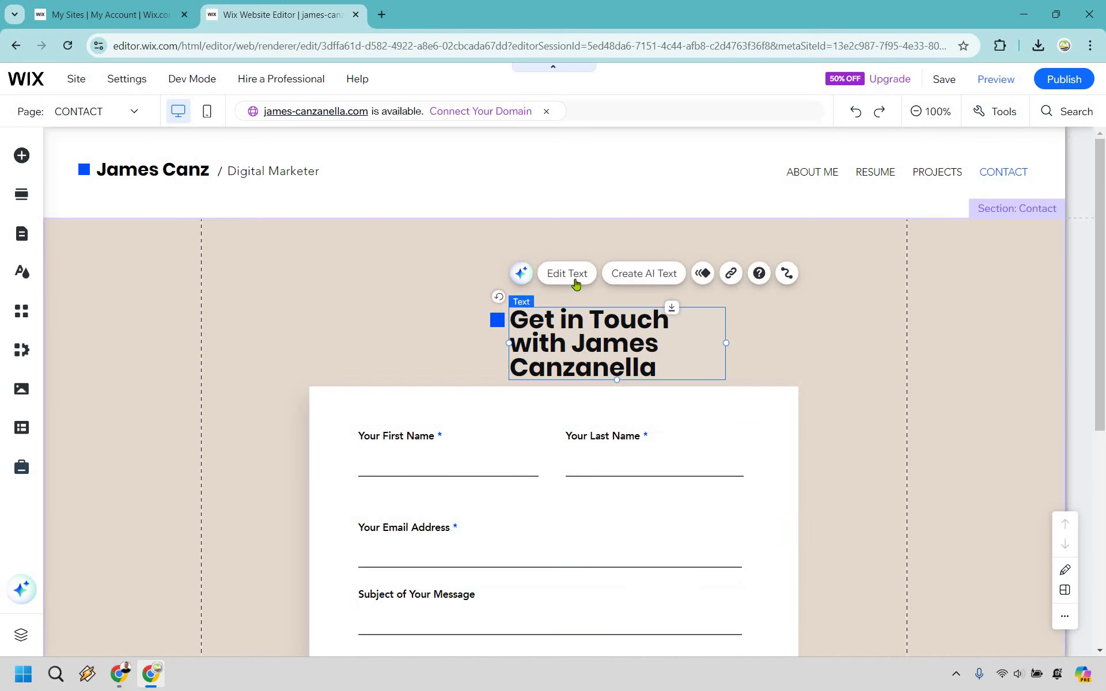
{"action": "left_click", "coordinate": [570, 278]}
{"action": "left_click_drag", "start_coordinate": [728, 344], "coordinate": [808, 330]}
Step: Move the blue square marker to the left of the Get in Touch heading
{"action": "left_click", "coordinate": [477, 318]}
{"action": "left_click_drag", "start_coordinate": [475, 318], "coordinate": [336, 319]}
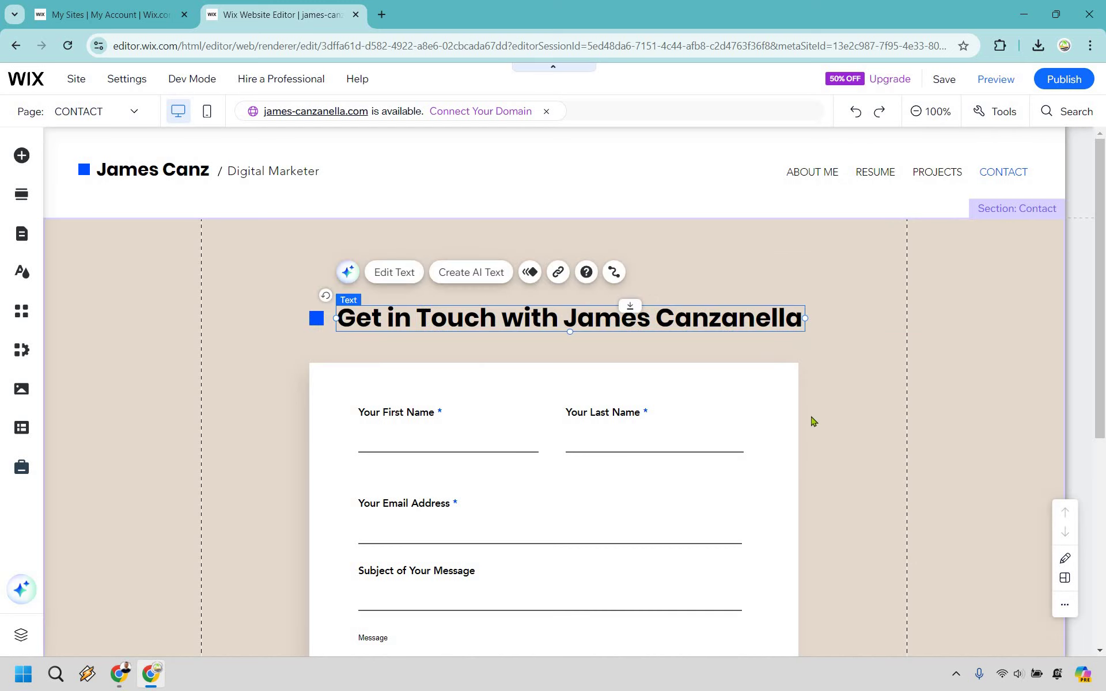
{"action": "left_click", "coordinate": [818, 438]}
{"action": "scroll", "coordinate": [605, 363], "scroll_direction": "down", "scroll_amount": 1}
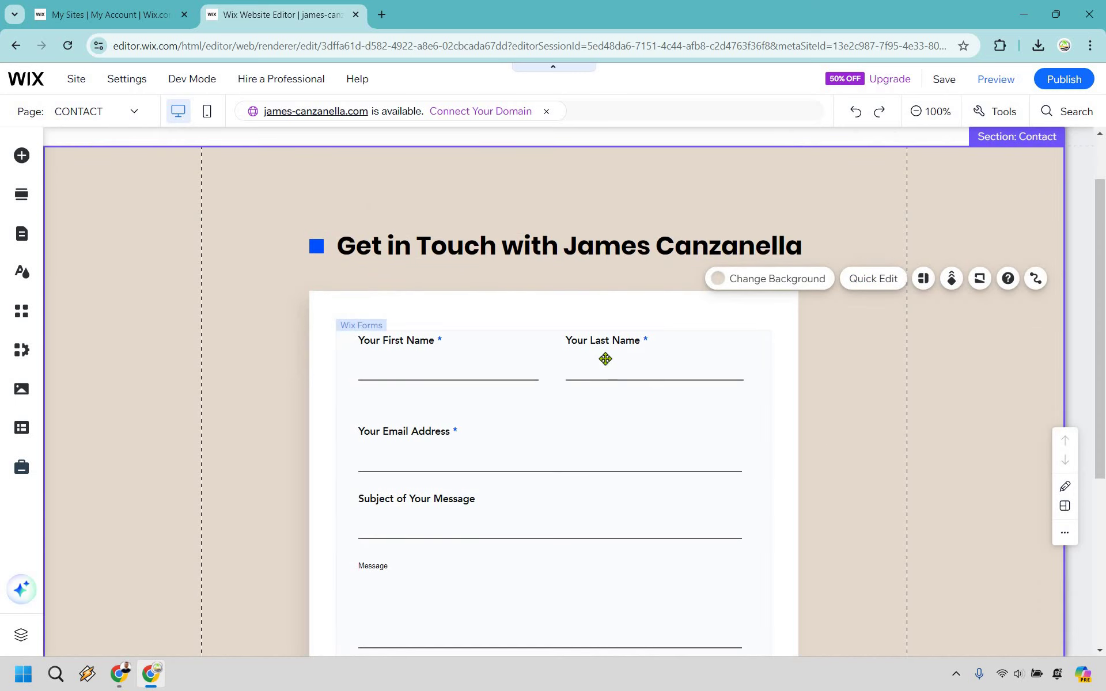
Step: Check the contact form's Submit Message setting under Form Settings
{"action": "left_click", "coordinate": [554, 390]}
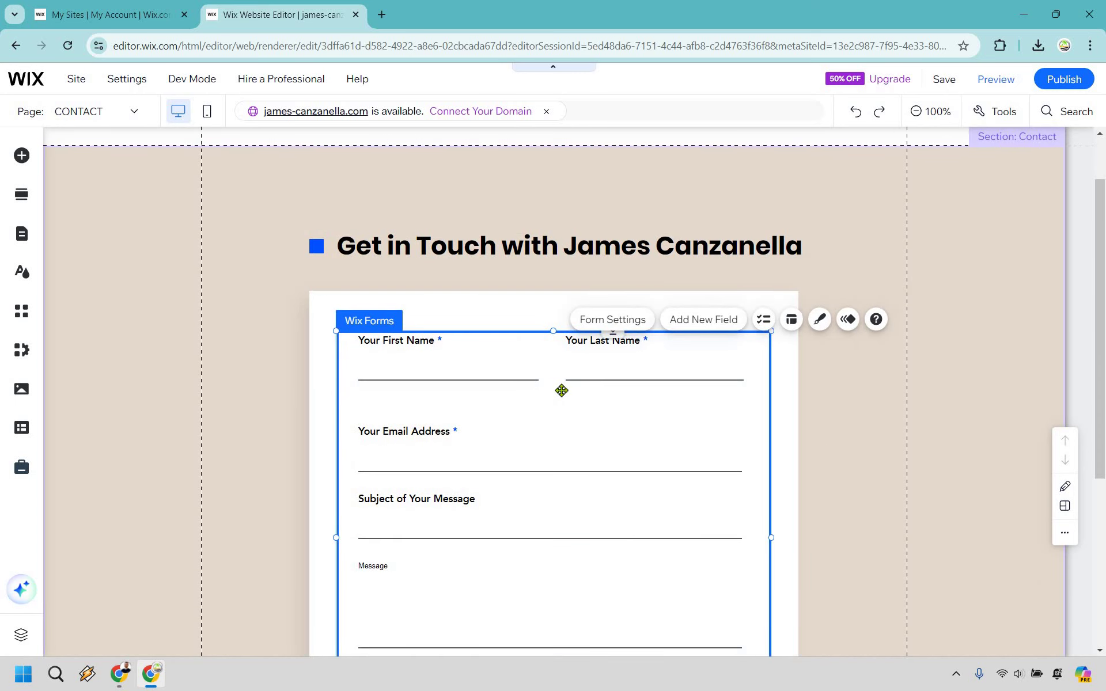
{"action": "left_click", "coordinate": [609, 320]}
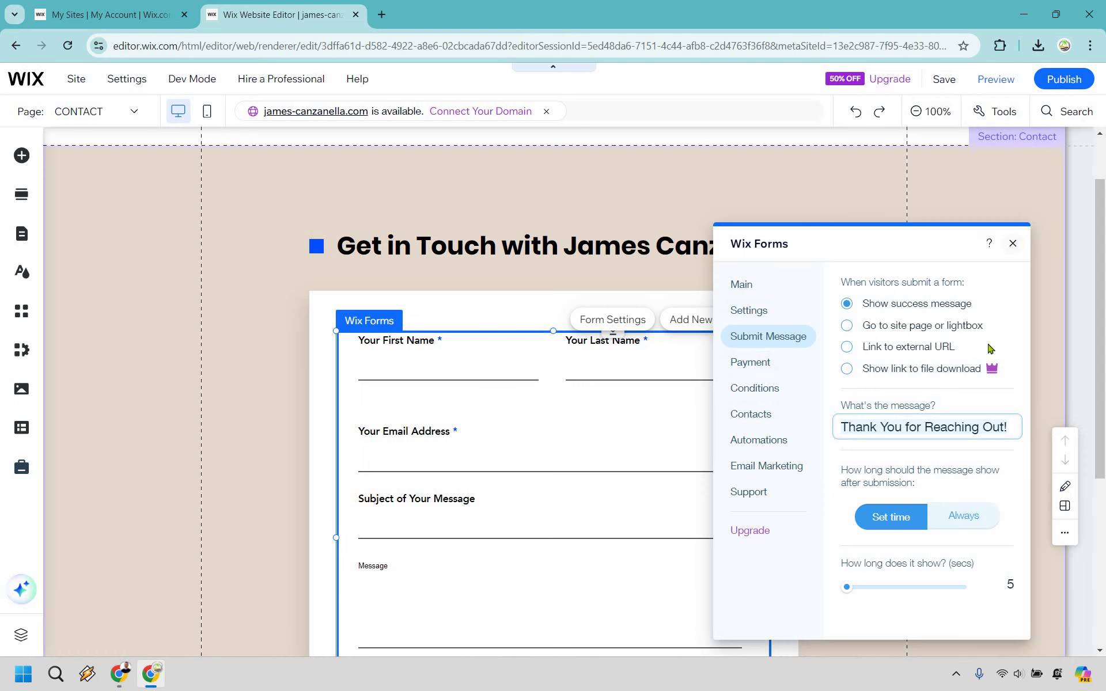
{"action": "key", "text": "Escape"}
Step: Select the Wix Forms contact form inside the white box and delete it
{"action": "left_click", "coordinate": [444, 524]}
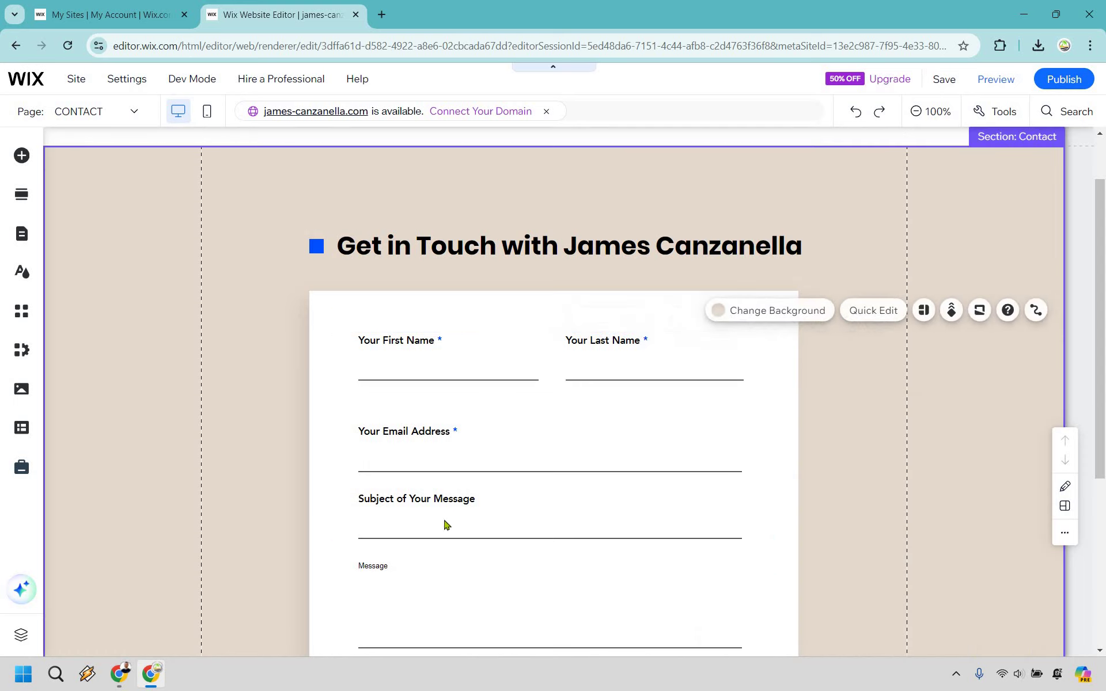
{"action": "scroll", "coordinate": [548, 299], "scroll_direction": "down", "scroll_amount": 3}
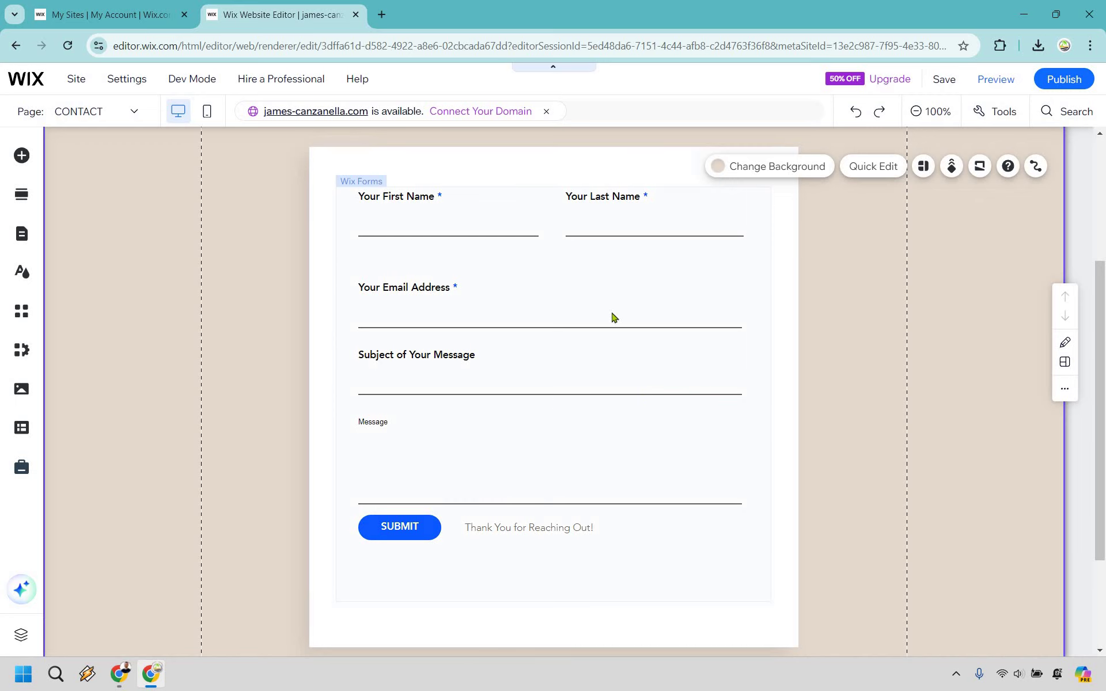
{"action": "scroll", "coordinate": [615, 314], "scroll_direction": "up", "scroll_amount": 3}
{"action": "scroll", "coordinate": [740, 378], "scroll_direction": "down", "scroll_amount": 5}
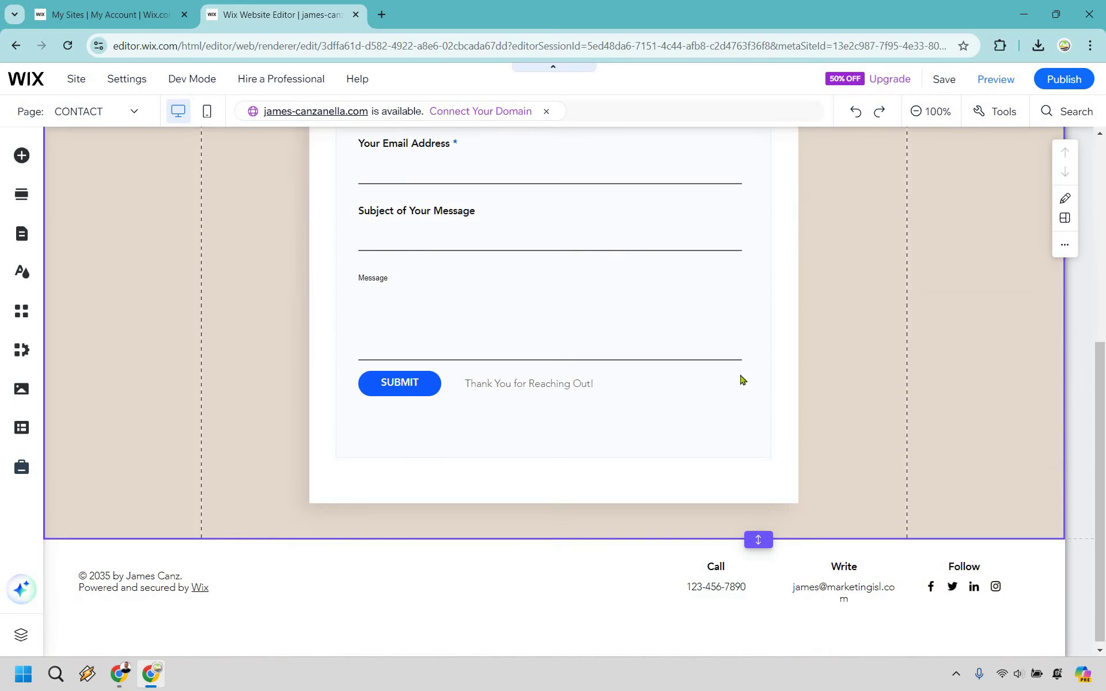
{"action": "left_click", "coordinate": [850, 585]}
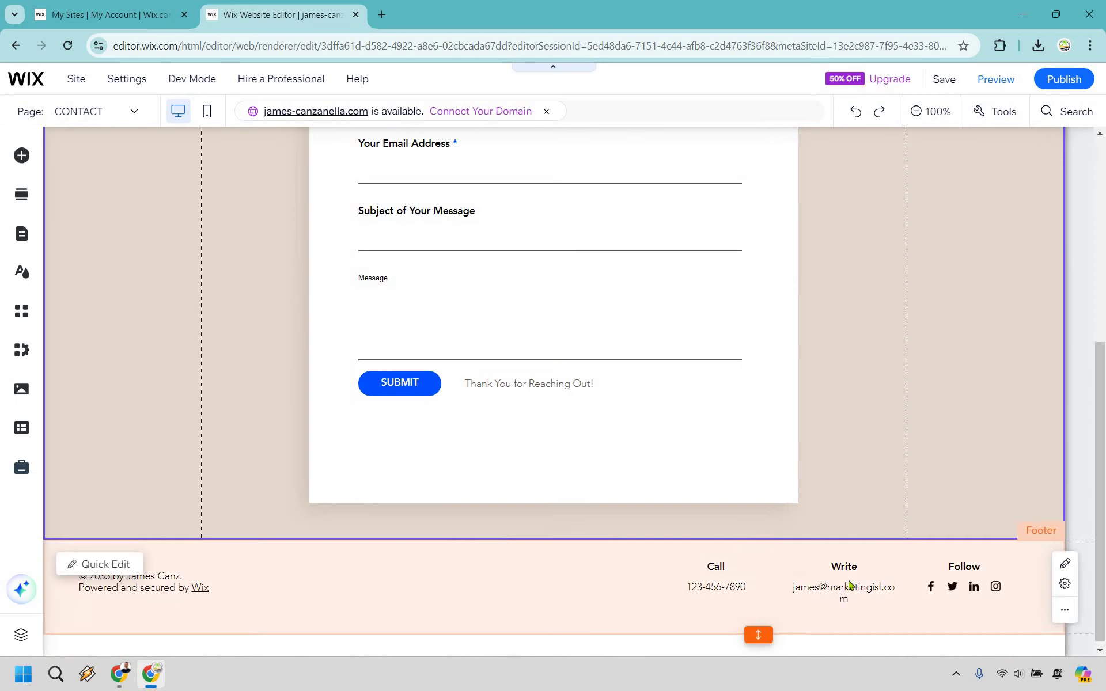
{"action": "left_click", "coordinate": [915, 399]}
{"action": "scroll", "coordinate": [748, 397], "scroll_direction": "up", "scroll_amount": 5}
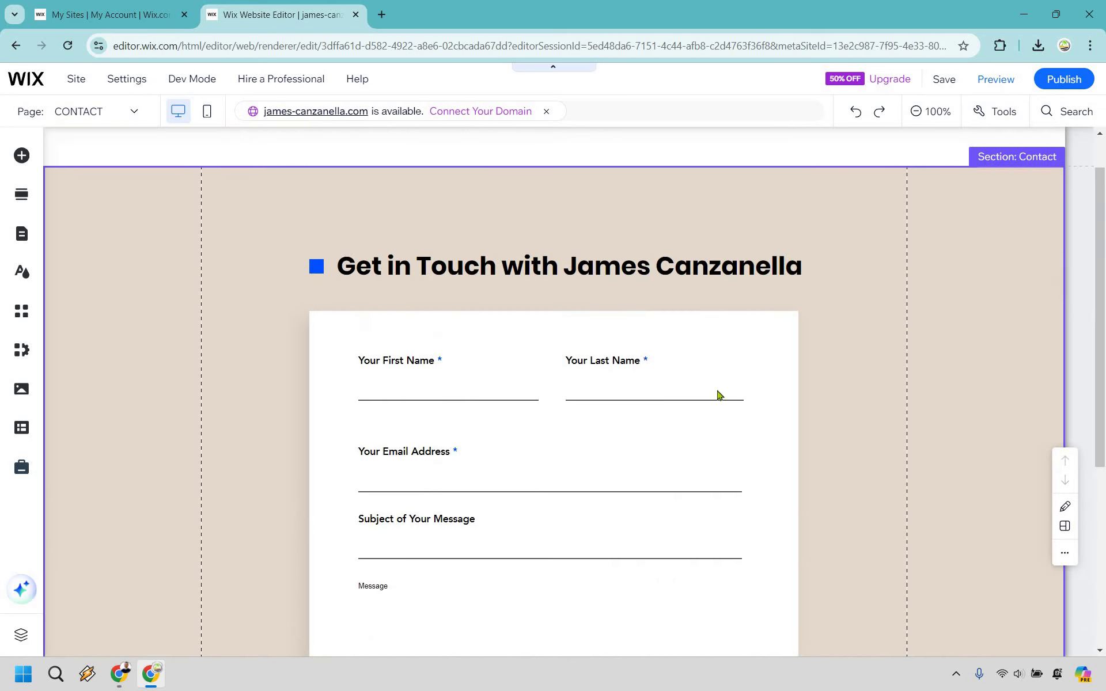
{"action": "scroll", "coordinate": [645, 329], "scroll_direction": "down", "scroll_amount": 1}
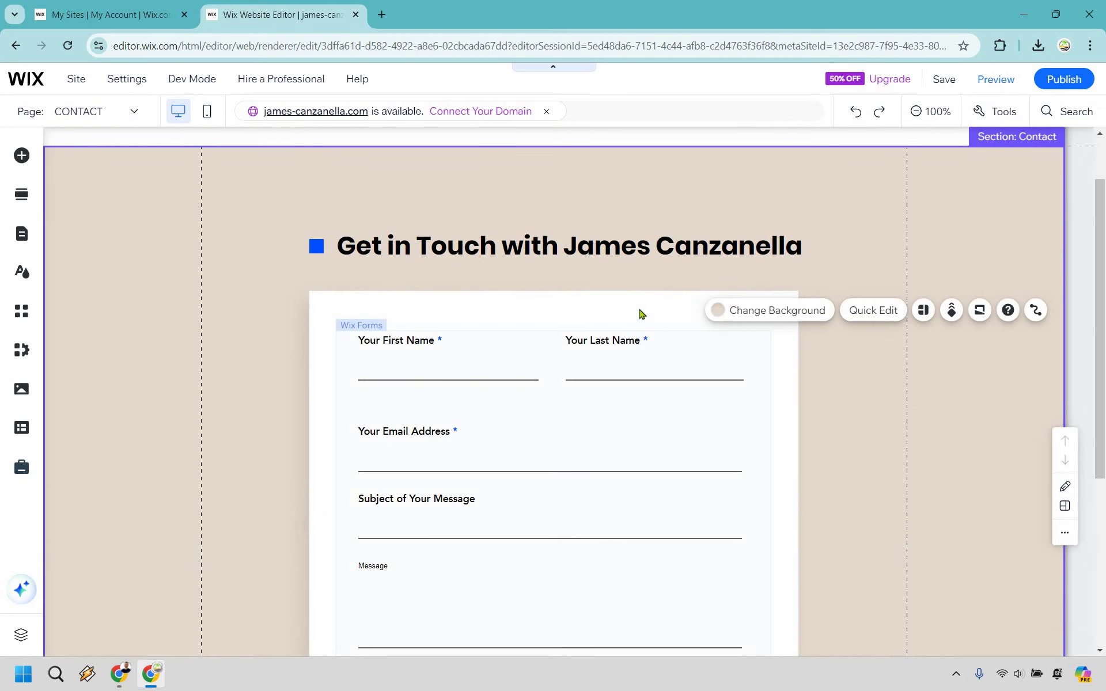
{"action": "left_click", "coordinate": [638, 354]}
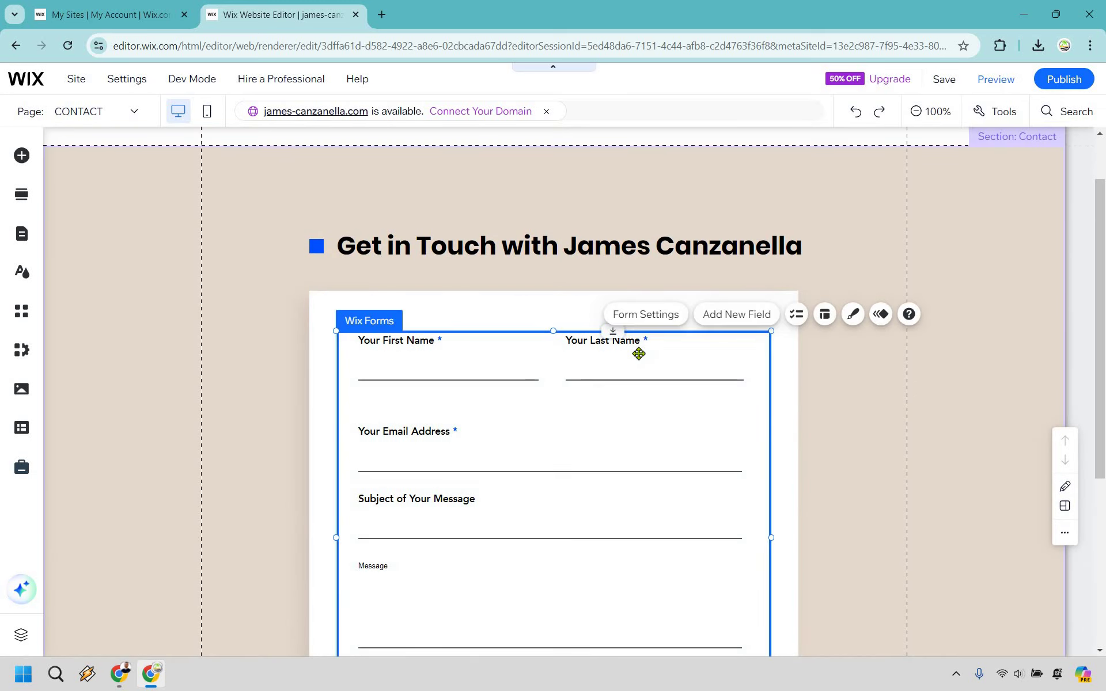
{"action": "left_click", "coordinate": [824, 374]}
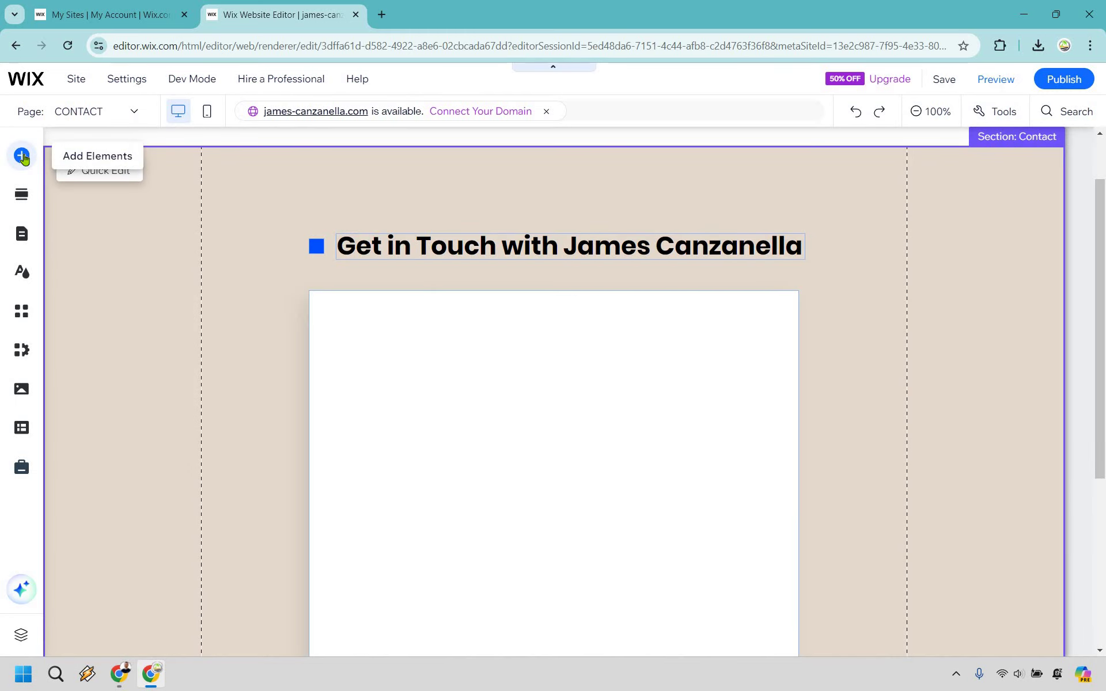
Step: Add a paragraph text block in the white box, enlarge it to 33 px, and widen it
{"action": "left_click", "coordinate": [22, 156]}
{"action": "left_click", "coordinate": [75, 184]}
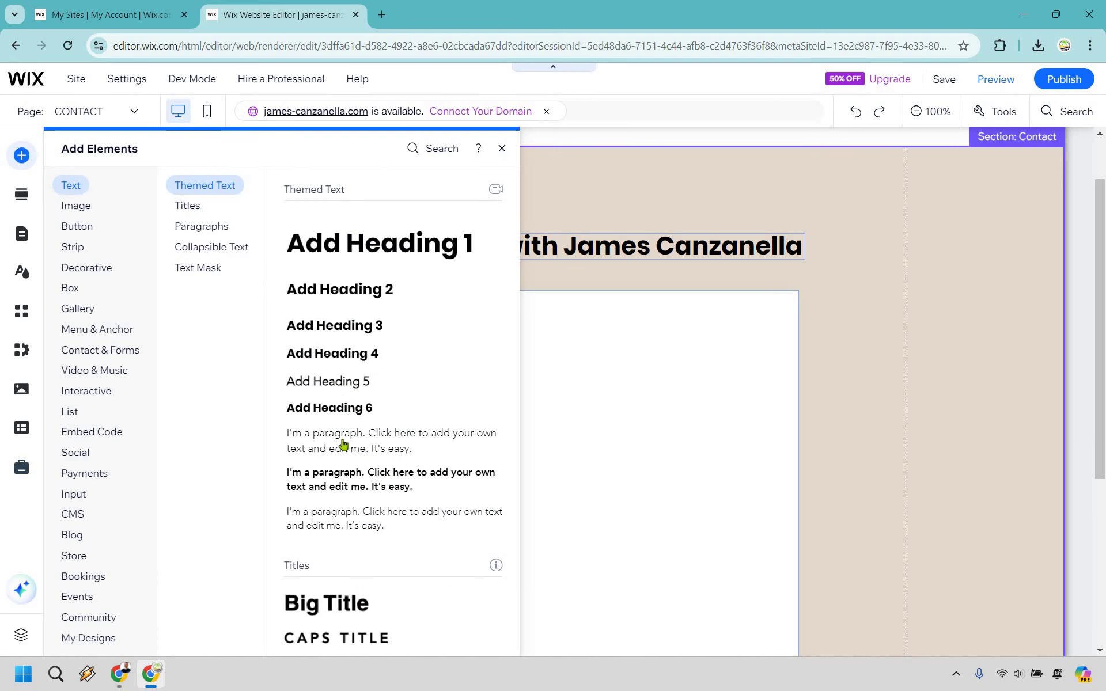
{"action": "left_click_drag", "start_coordinate": [562, 444], "coordinate": [858, 496]}
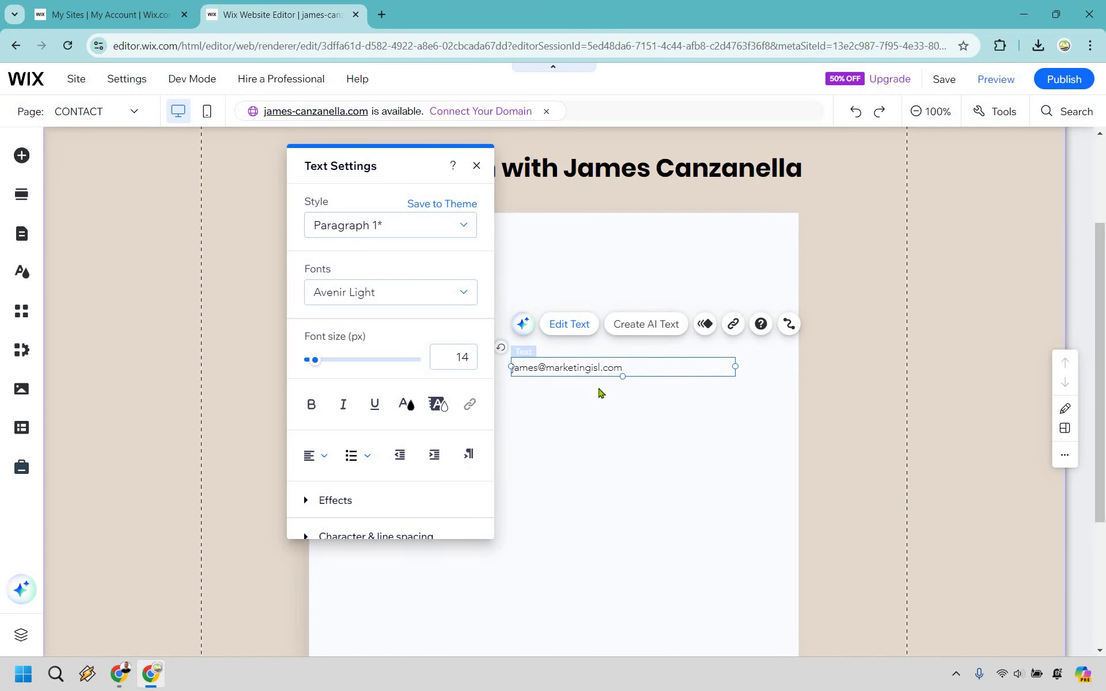
{"action": "left_click", "coordinate": [318, 360]}
{"action": "left_click_drag", "start_coordinate": [321, 363], "coordinate": [327, 361]}
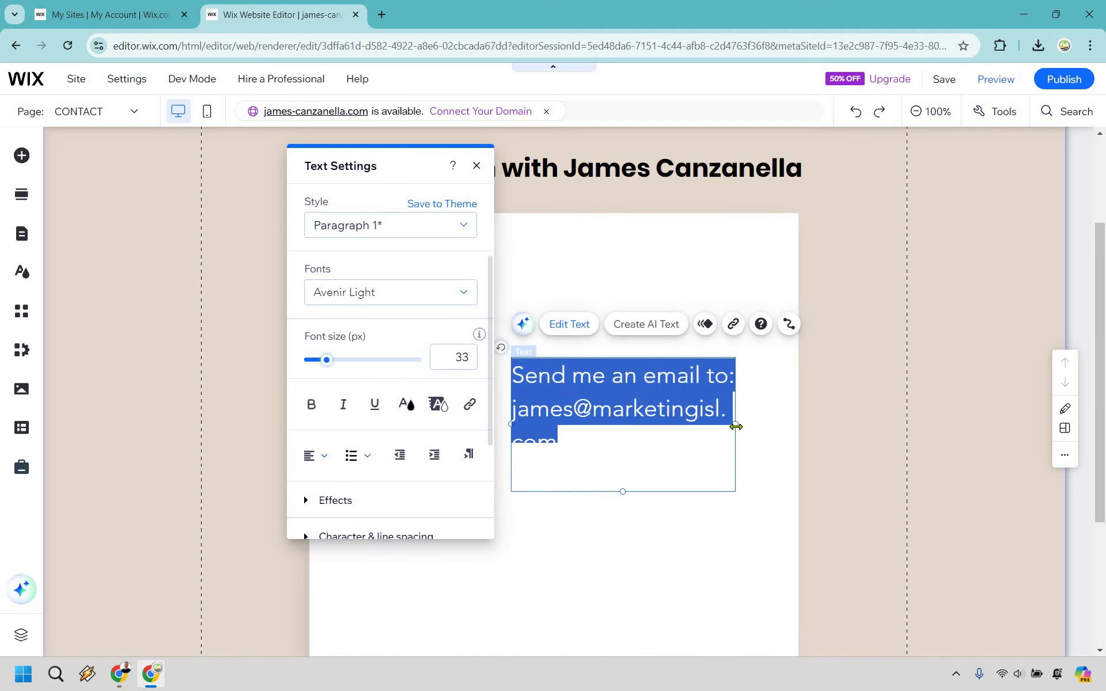
{"action": "left_click_drag", "start_coordinate": [794, 423], "coordinate": [798, 423]}
{"action": "left_click_drag", "start_coordinate": [511, 390], "coordinate": [336, 390]}
Step: Make the line read 'Send me an email:' and move it up to the box's centre
{"action": "left_click", "coordinate": [570, 374]}
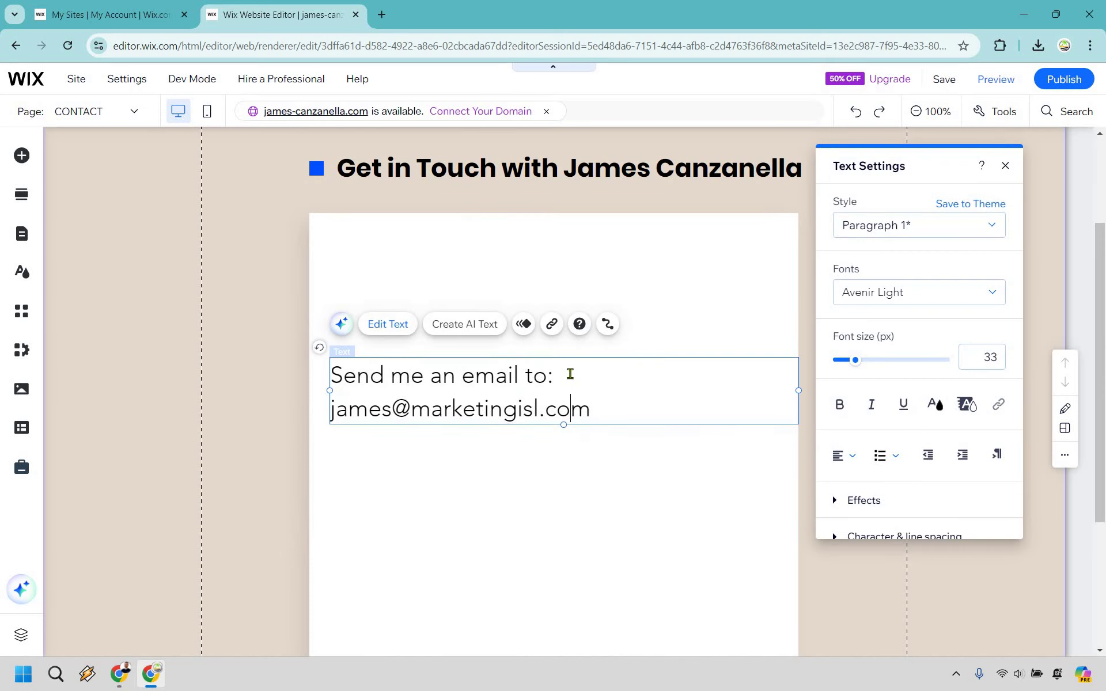
{"action": "key", "text": "BackSpace"}
{"action": "key", "text": "BackSpace"}
{"action": "key", "text": "BackSpace"}
{"action": "key", "text": "BackSpace"}
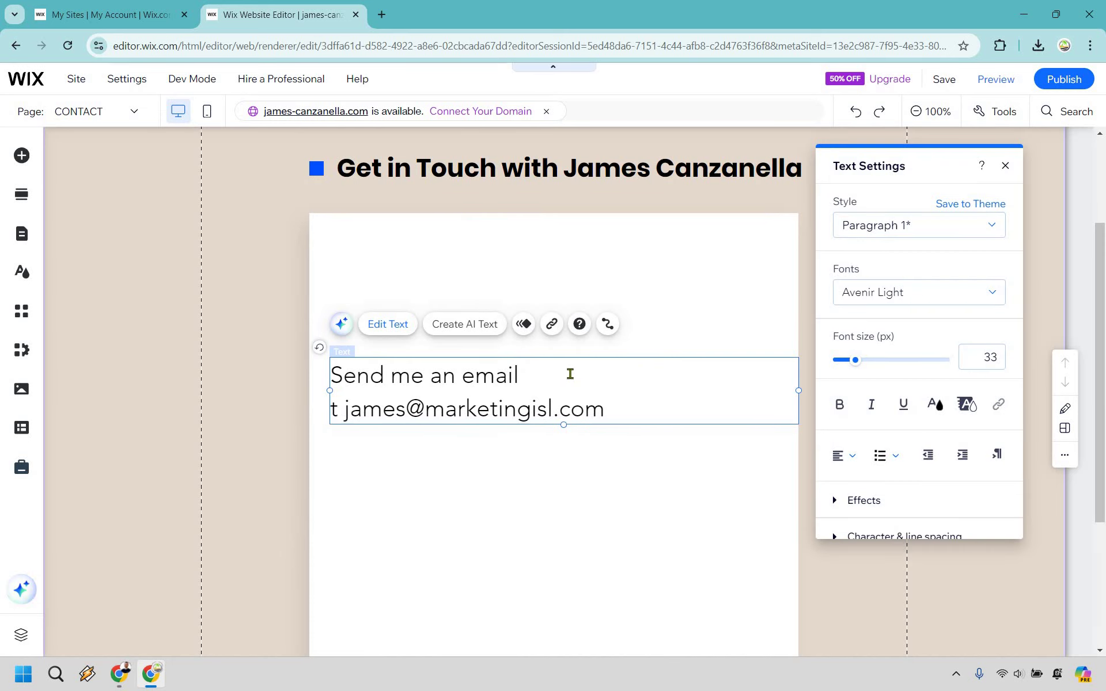
{"action": "left_click", "coordinate": [628, 316]}
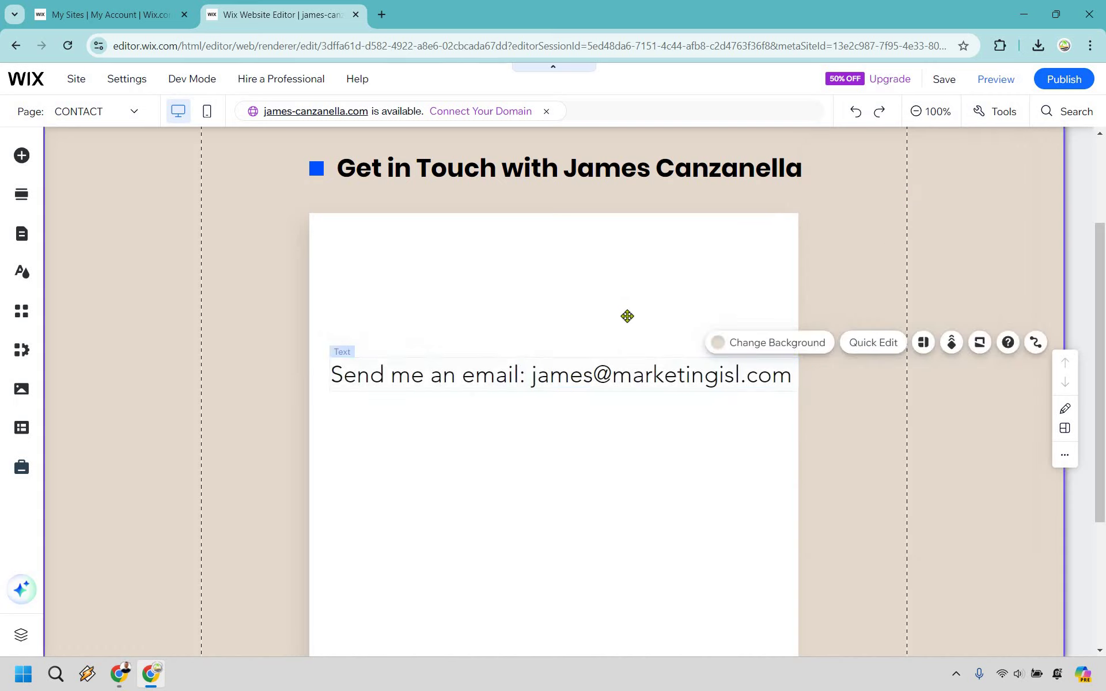
{"action": "left_click_drag", "start_coordinate": [648, 372], "coordinate": [637, 301]}
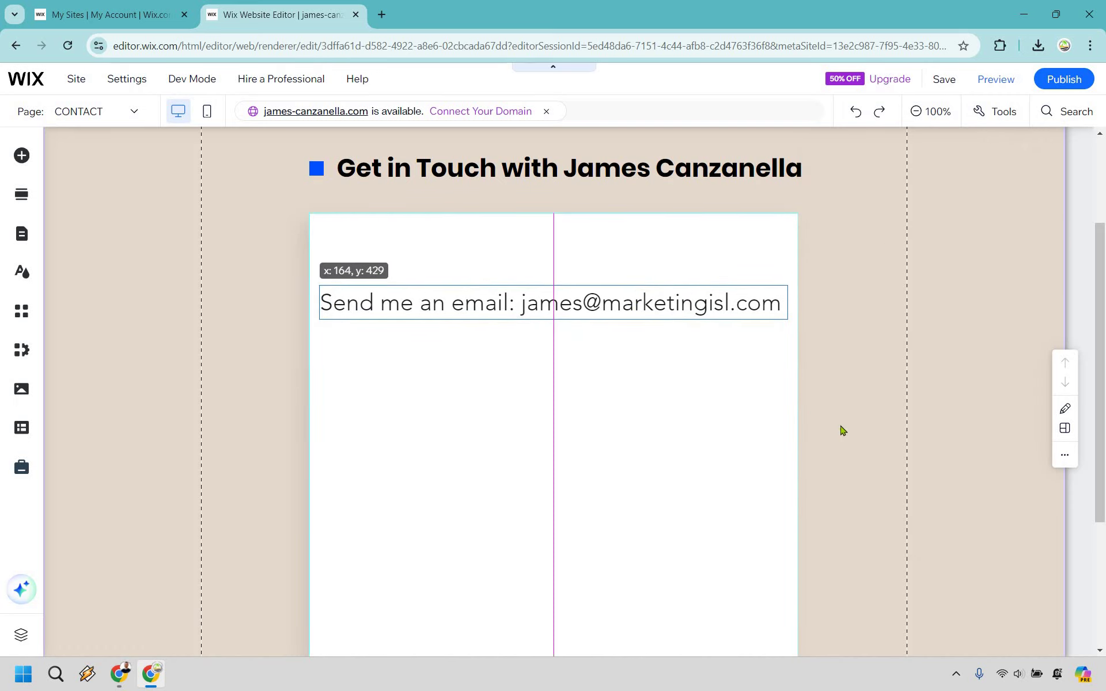
{"action": "key", "text": "Up"}
{"action": "key", "text": "Up"}
{"action": "key", "text": "Up"}
{"action": "key", "text": "Up"}
{"action": "key", "text": "Up"}
{"action": "key", "text": "Up"}
Step: Upload the james_edited.png portrait photo as an image element
{"action": "scroll", "coordinate": [557, 543], "scroll_direction": "down", "scroll_amount": 3}
{"action": "left_click", "coordinate": [610, 567]}
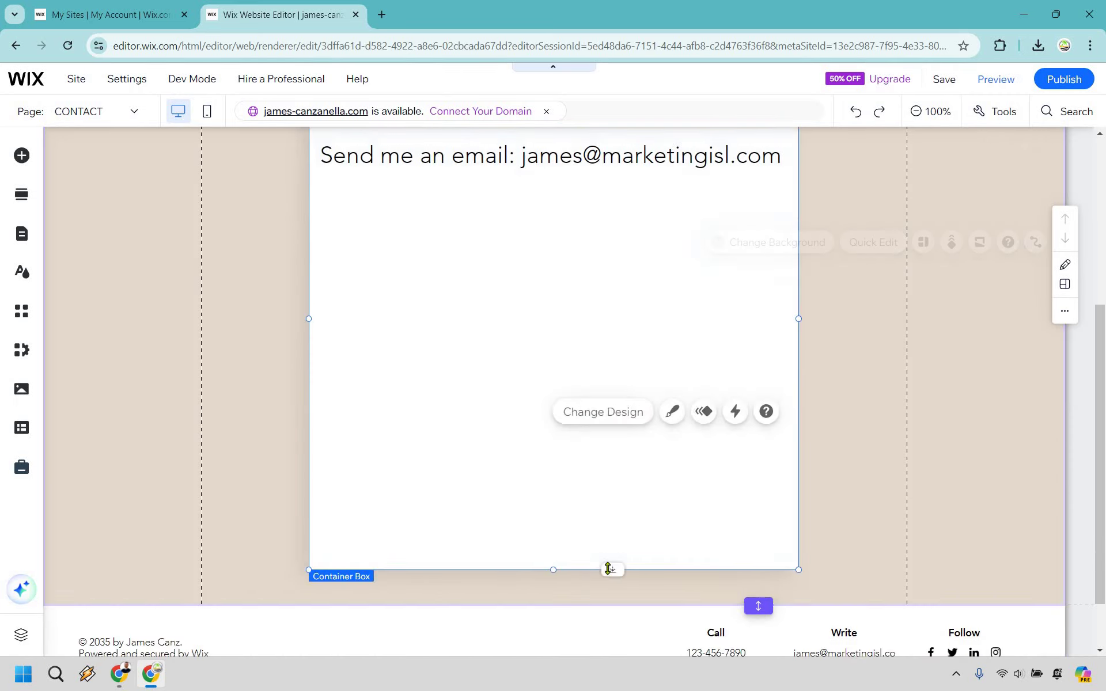
{"action": "scroll", "coordinate": [601, 423], "scroll_direction": "up", "scroll_amount": 5}
{"action": "left_click", "coordinate": [242, 265]}
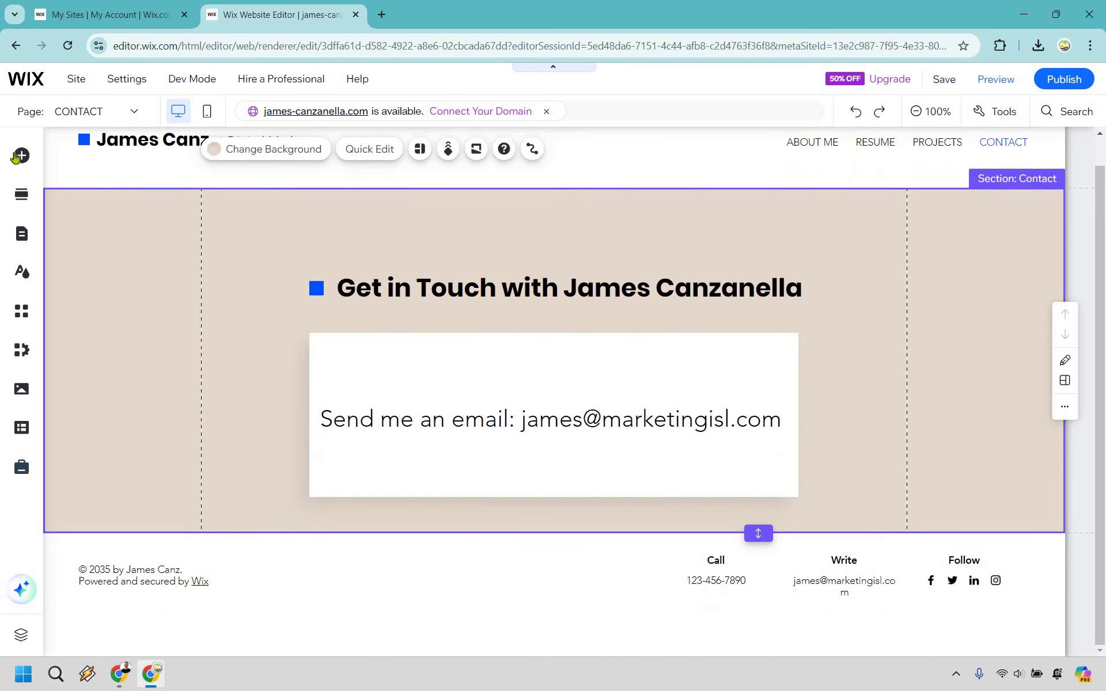
{"action": "left_click", "coordinate": [16, 157]}
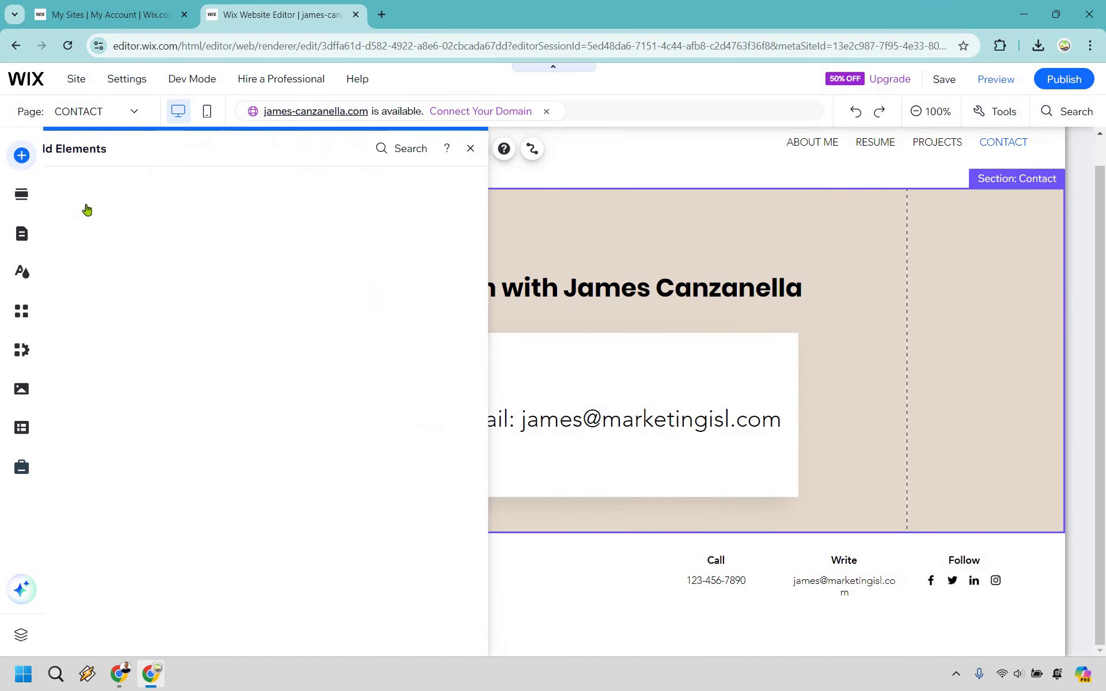
{"action": "left_click", "coordinate": [87, 207]}
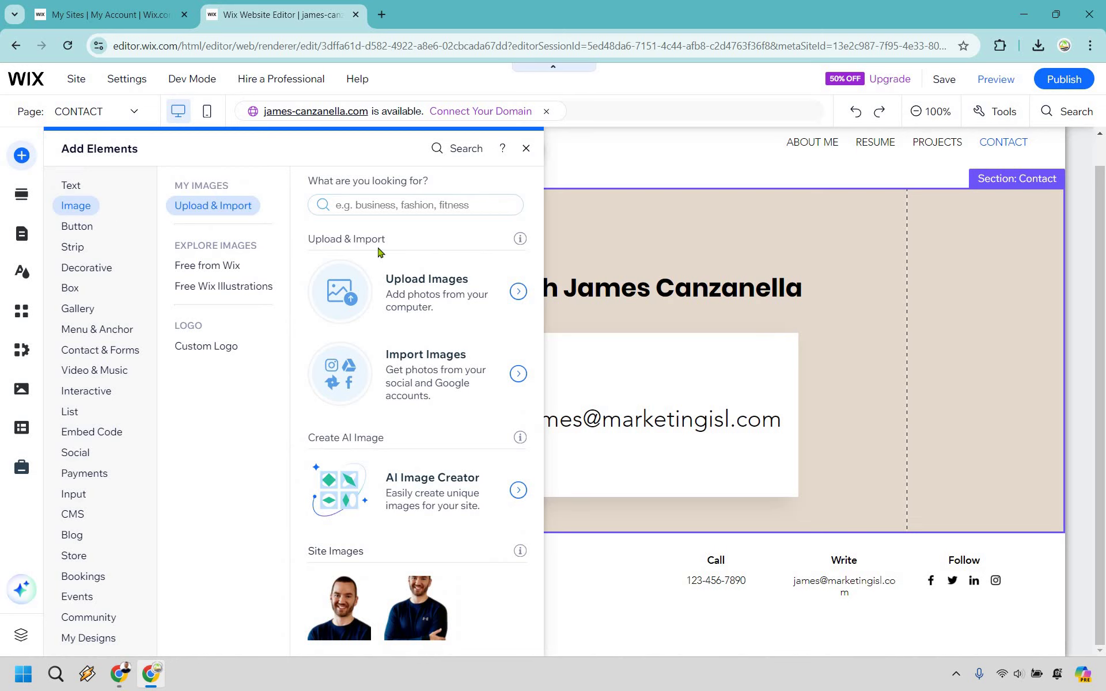
{"action": "left_click", "coordinate": [417, 296]}
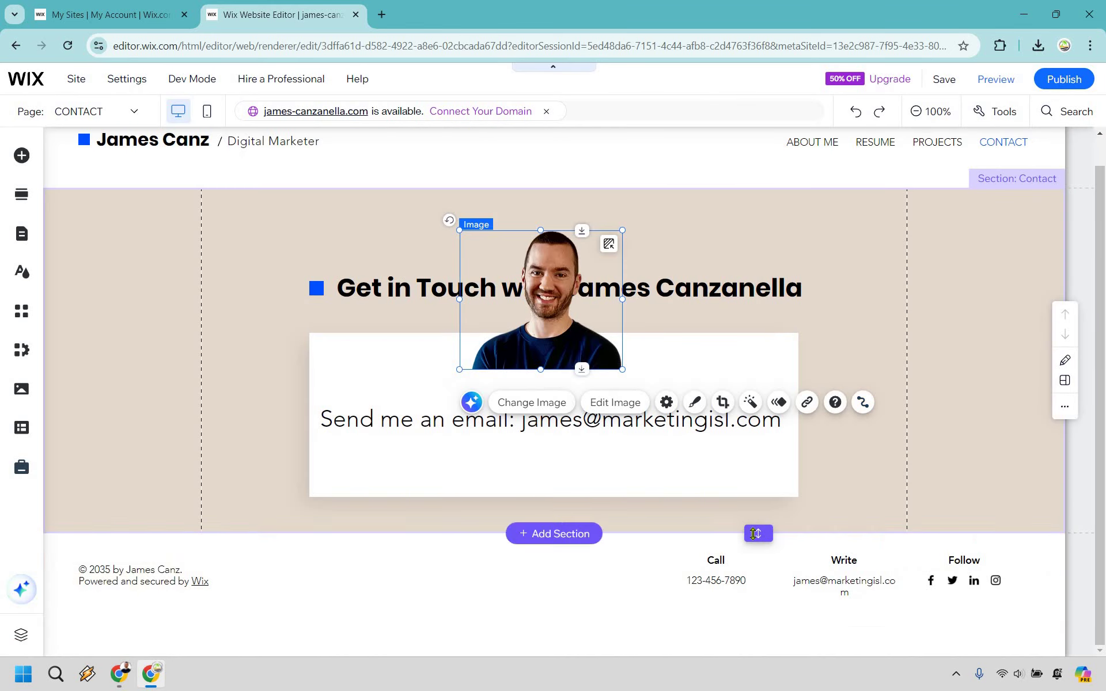
Step: Make the Contact section taller and place the photo in the white box above the email line
{"action": "left_click_drag", "start_coordinate": [756, 644], "coordinate": [756, 644]}
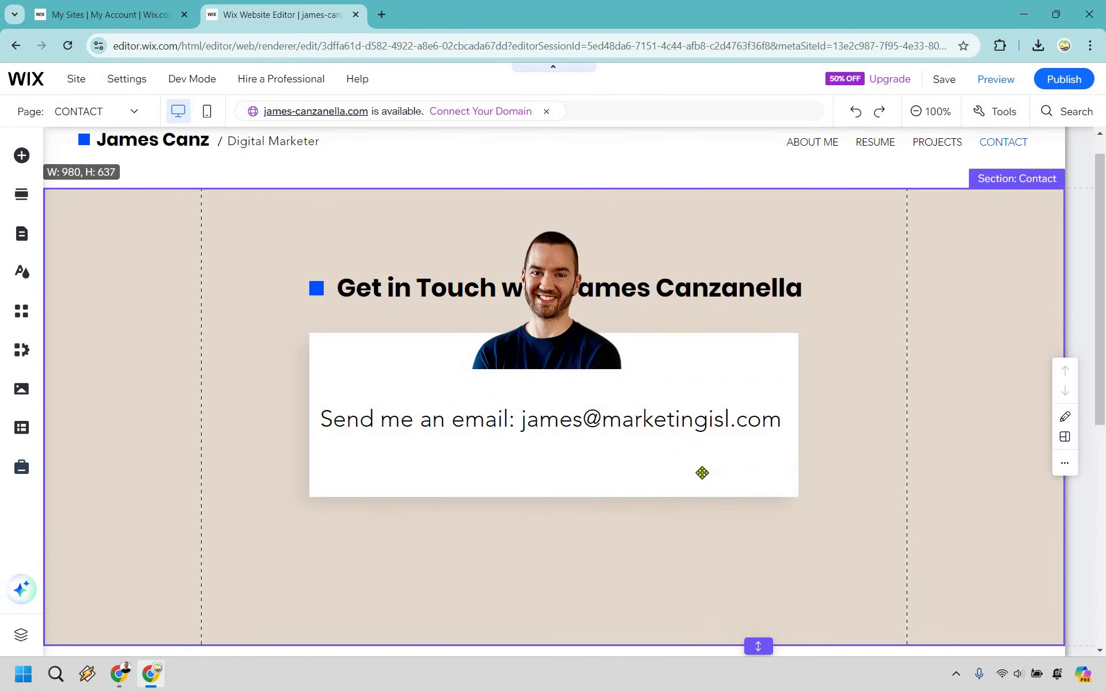
{"action": "left_click", "coordinate": [609, 499]}
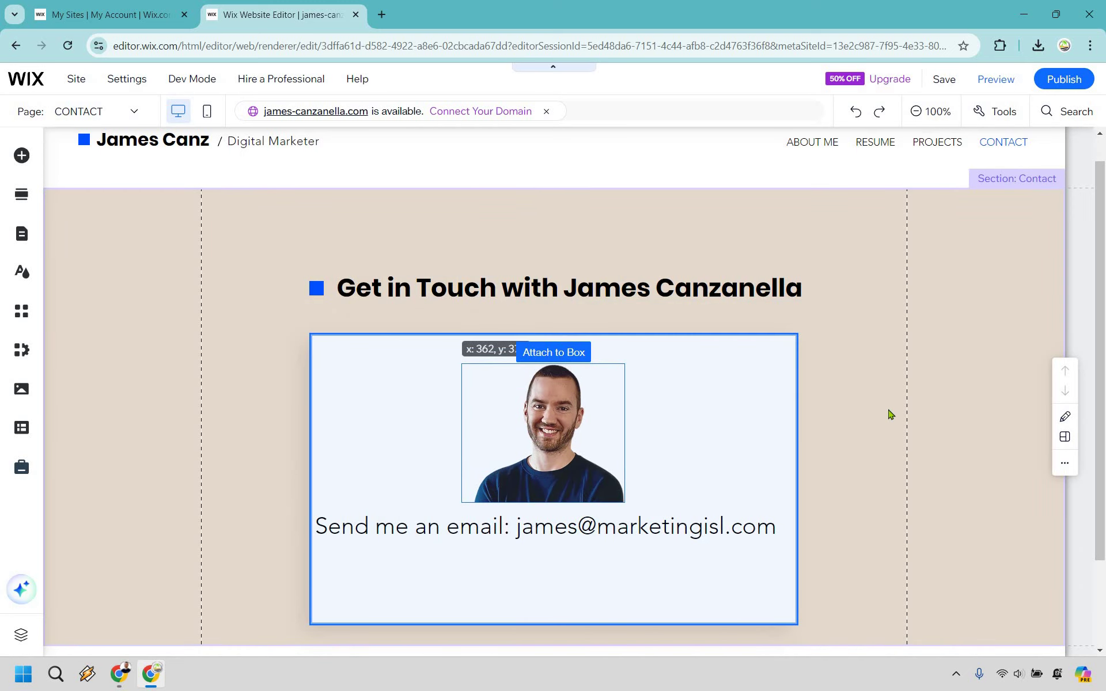
{"action": "left_click", "coordinate": [852, 444]}
{"action": "scroll", "coordinate": [851, 444], "scroll_direction": "down", "scroll_amount": 2}
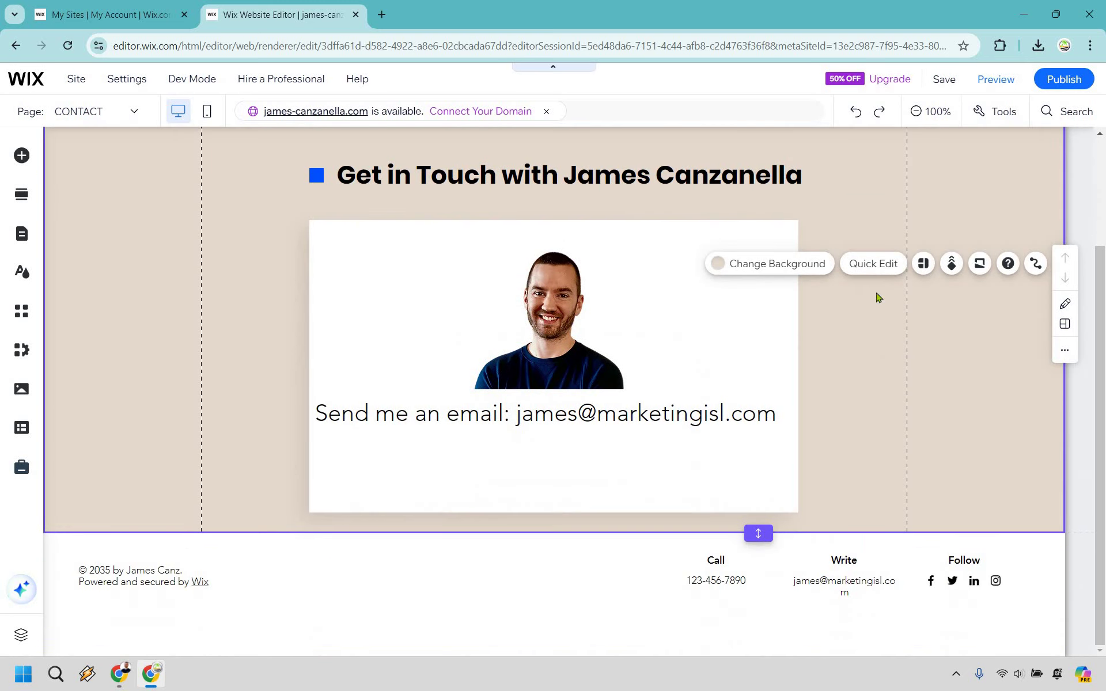
{"action": "scroll", "coordinate": [949, 81], "scroll_direction": "up", "scroll_amount": 2}
Step: Save and publish the site, then view the live version from the Congratulations dialog
{"action": "left_click", "coordinate": [944, 81]}
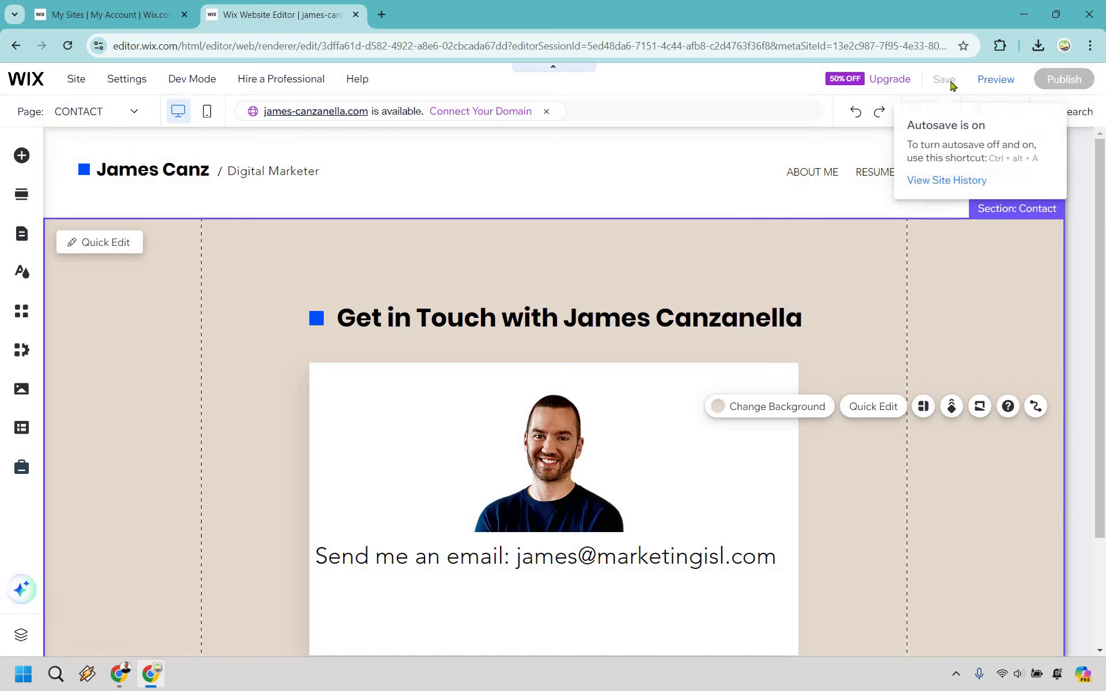
{"action": "mouse_move", "coordinate": [1065, 82]}
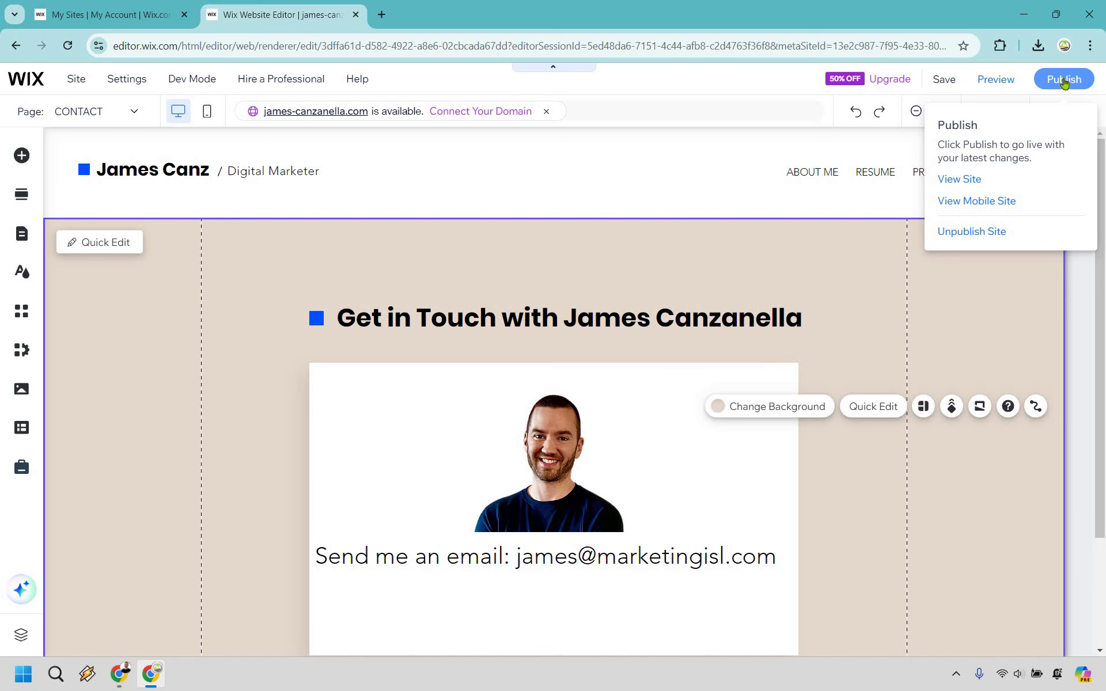
{"action": "left_click", "coordinate": [1063, 80]}
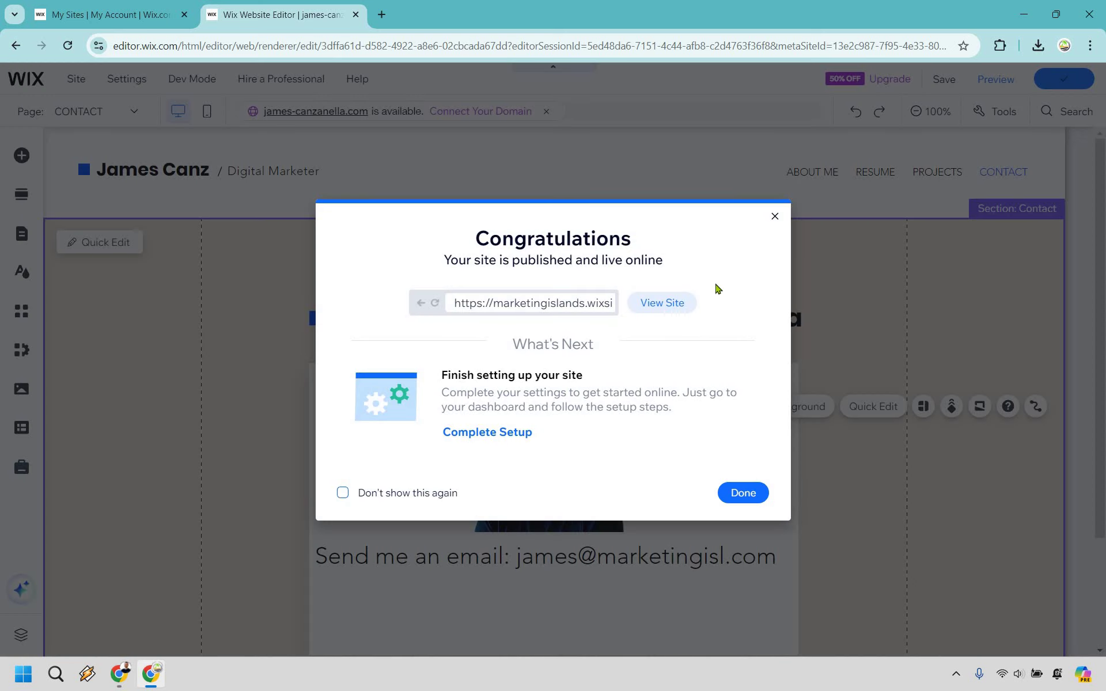
{"action": "left_click", "coordinate": [662, 303]}
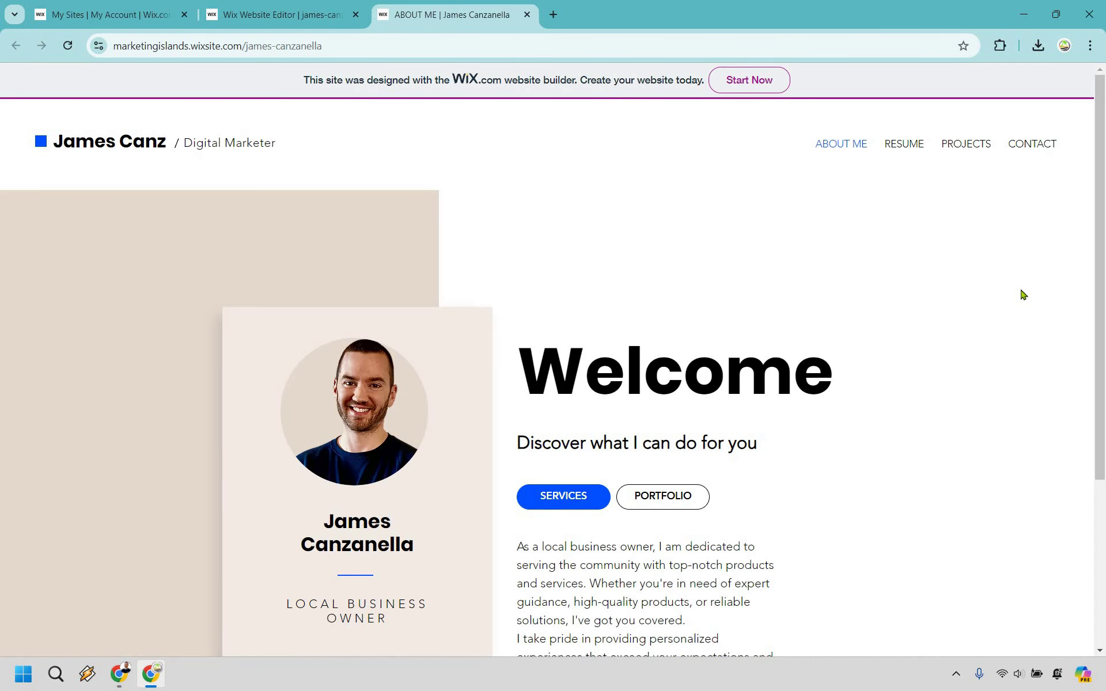
{"action": "scroll", "coordinate": [1023, 295], "scroll_direction": "down", "scroll_amount": 4}
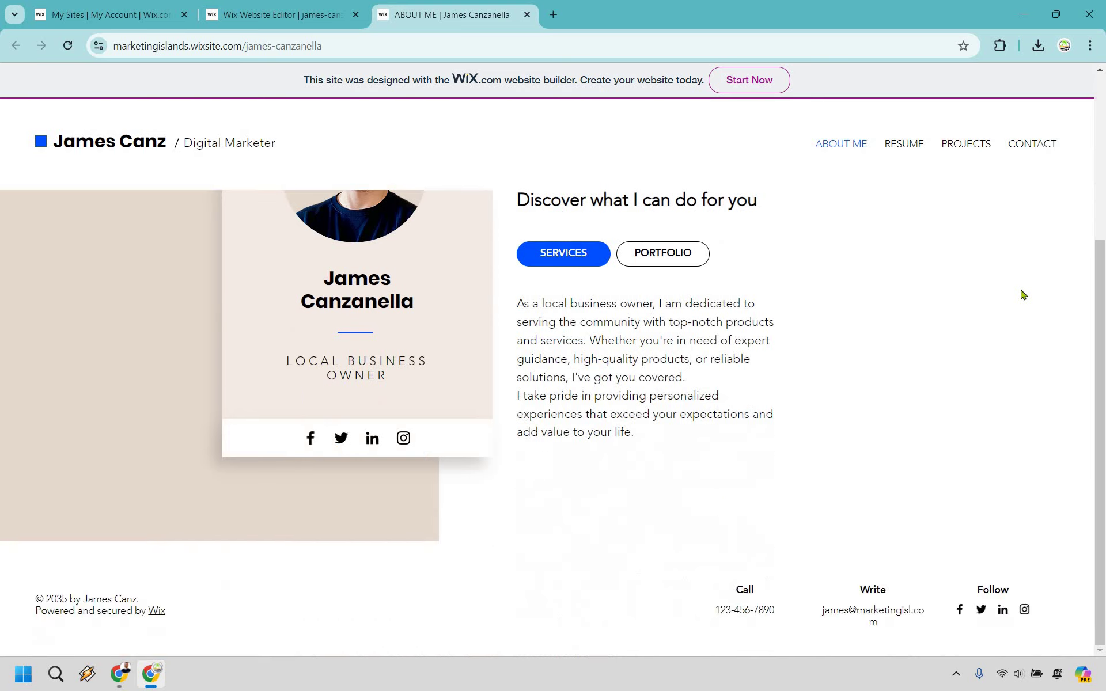
{"action": "scroll", "coordinate": [1024, 294], "scroll_direction": "up", "scroll_amount": 4}
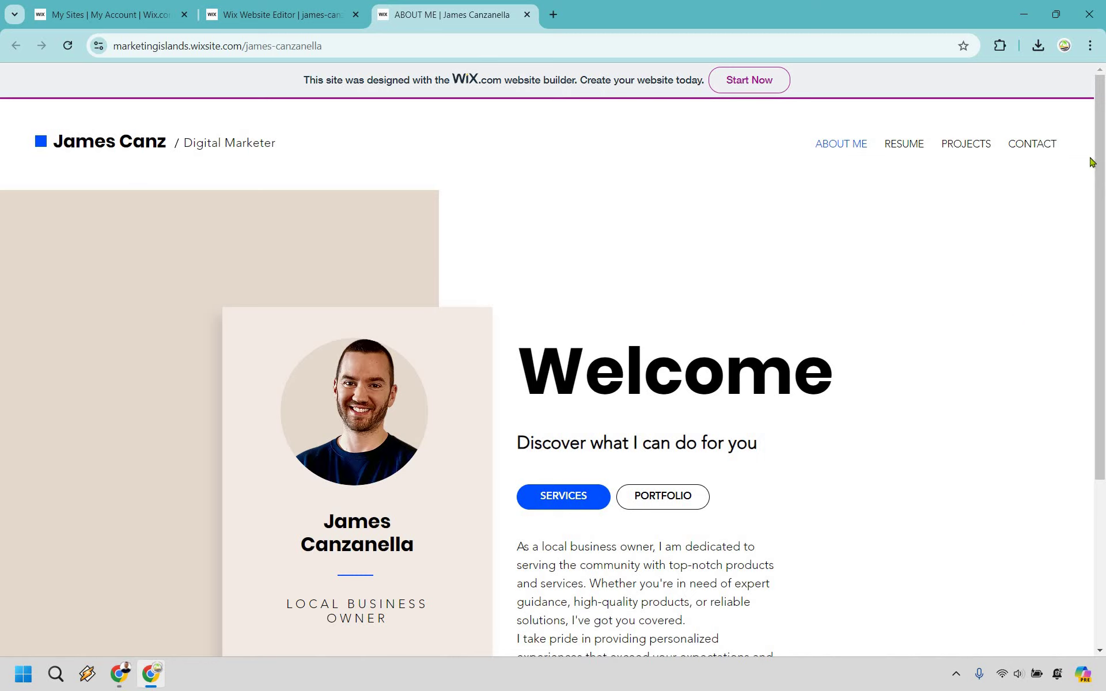
{"action": "scroll", "coordinate": [1103, 171], "scroll_direction": "down", "scroll_amount": 1}
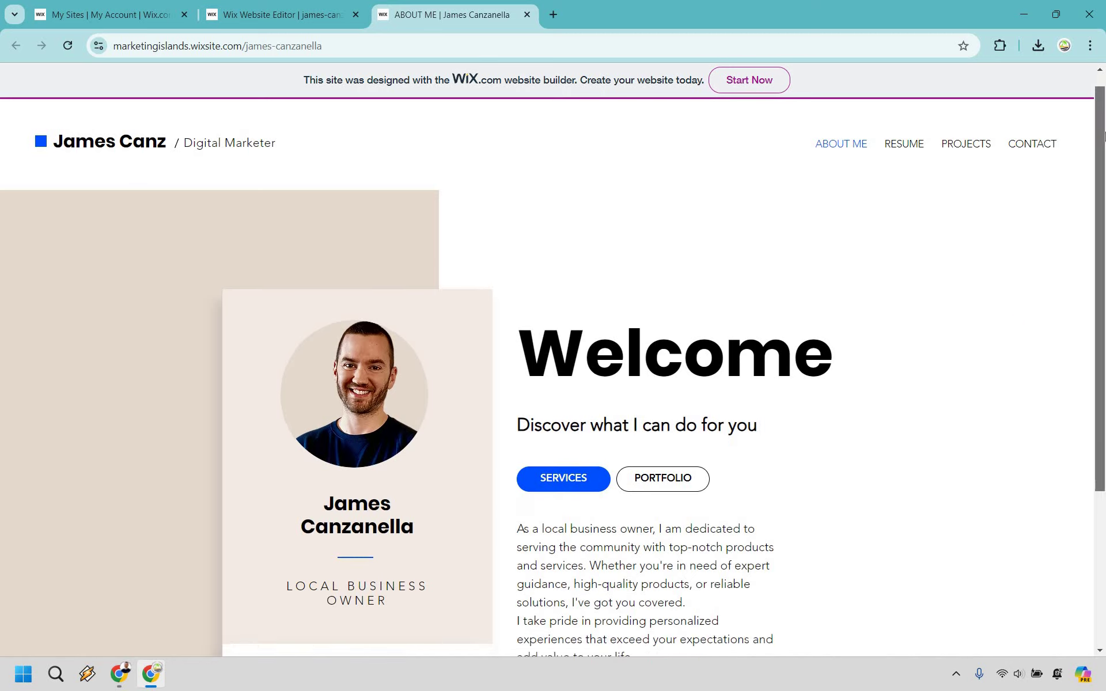
{"action": "scroll", "coordinate": [1063, 257], "scroll_direction": "up", "scroll_amount": 1}
{"action": "scroll", "coordinate": [723, 219], "scroll_direction": "down", "scroll_amount": 2}
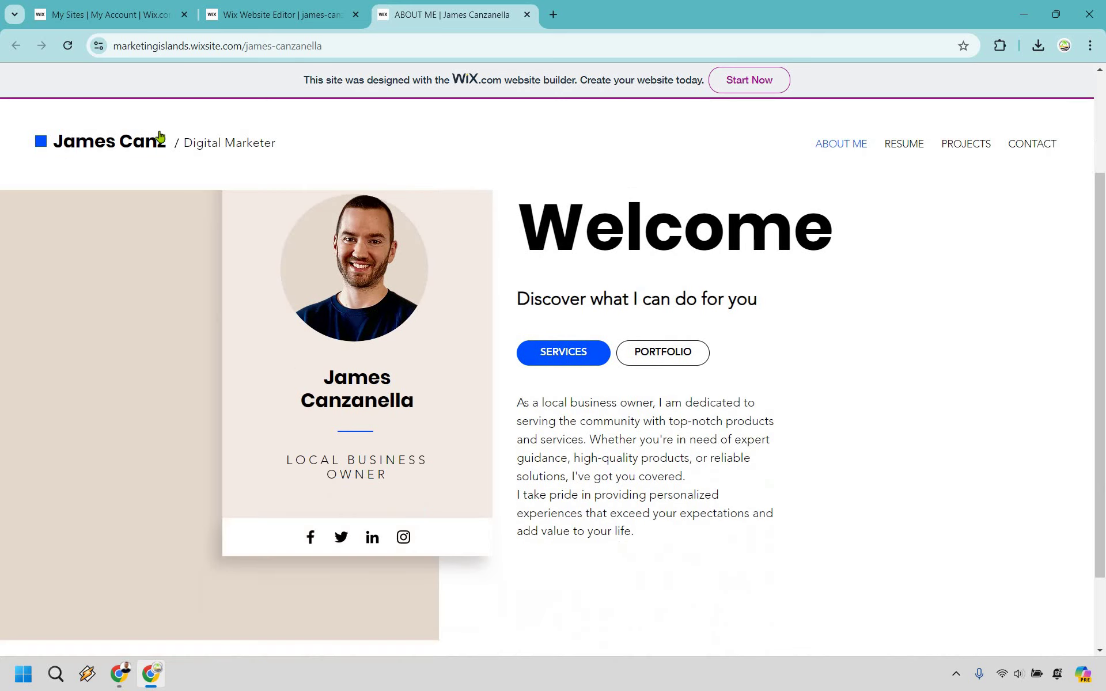
{"action": "scroll", "coordinate": [910, 126], "scroll_direction": "up", "scroll_amount": 2}
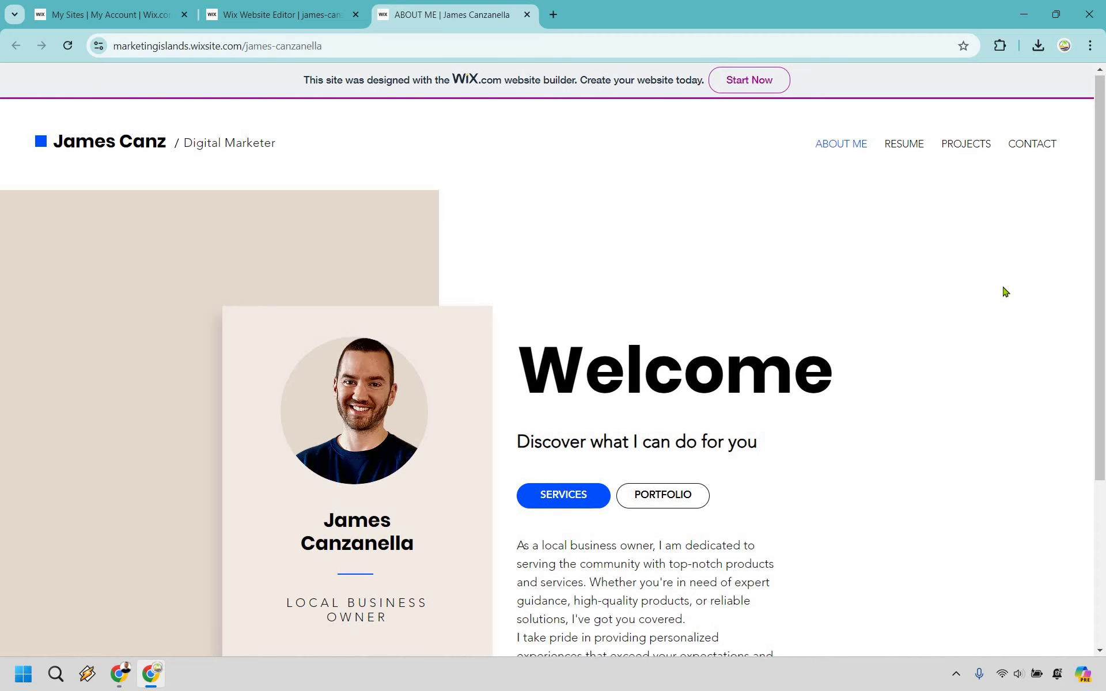
{"action": "scroll", "coordinate": [425, 541], "scroll_direction": "down", "scroll_amount": 2}
{"action": "scroll", "coordinate": [631, 242], "scroll_direction": "up", "scroll_amount": 1}
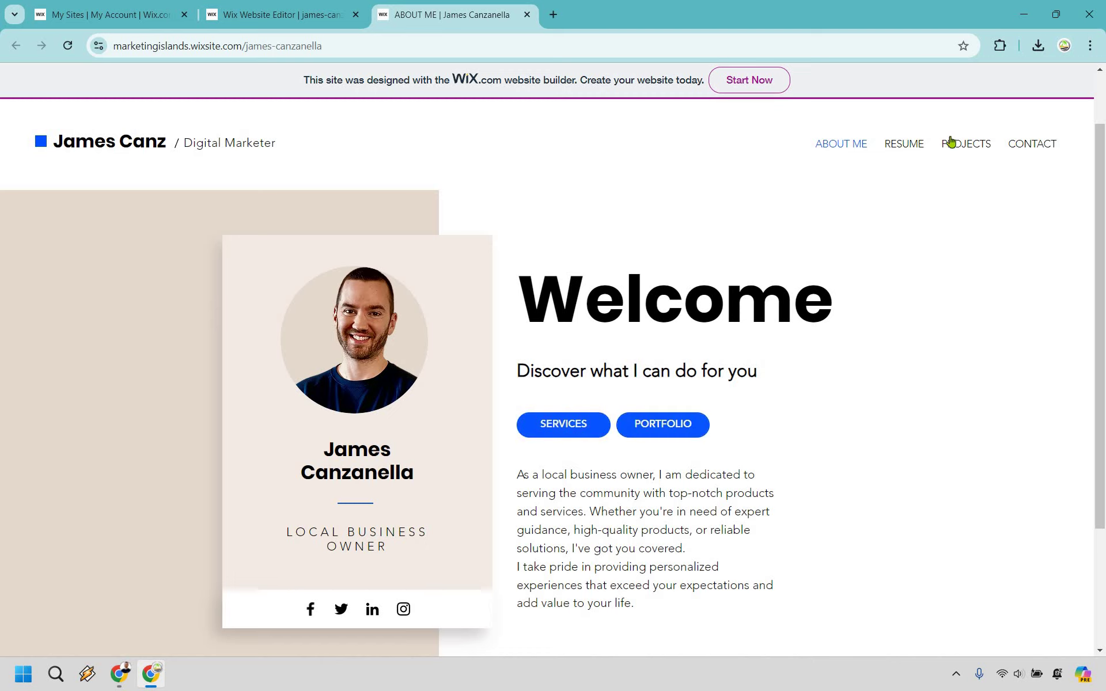
{"action": "scroll", "coordinate": [468, 624], "scroll_direction": "down", "scroll_amount": 2}
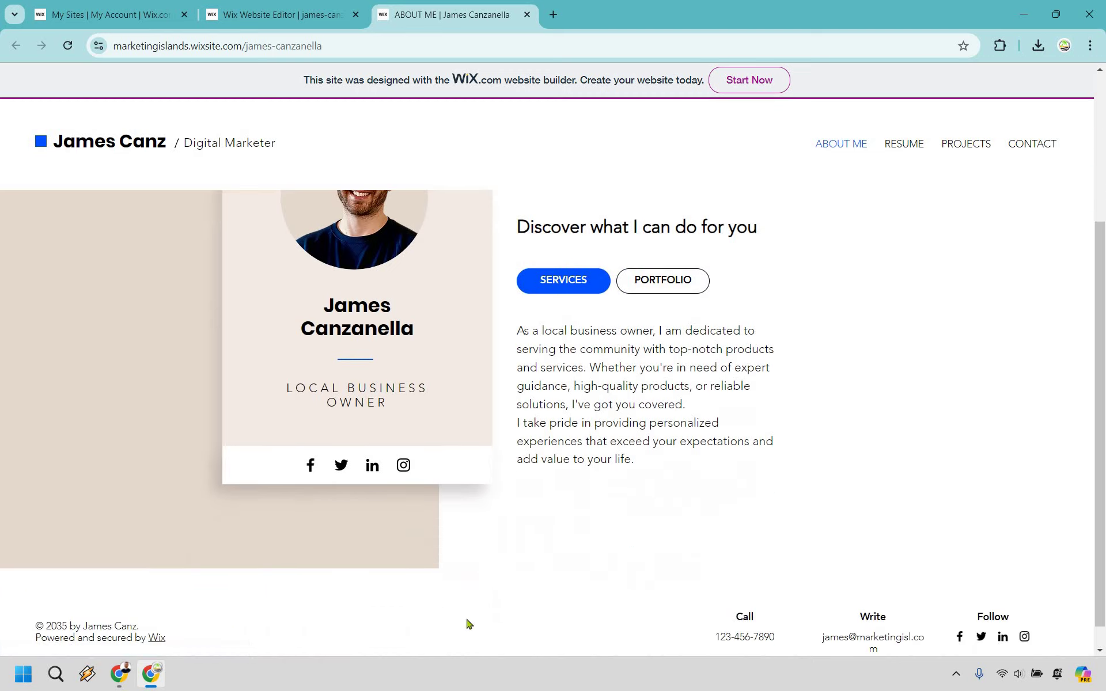
{"action": "scroll", "coordinate": [773, 439], "scroll_direction": "down", "scroll_amount": 1}
{"action": "scroll", "coordinate": [917, 417], "scroll_direction": "up", "scroll_amount": 4}
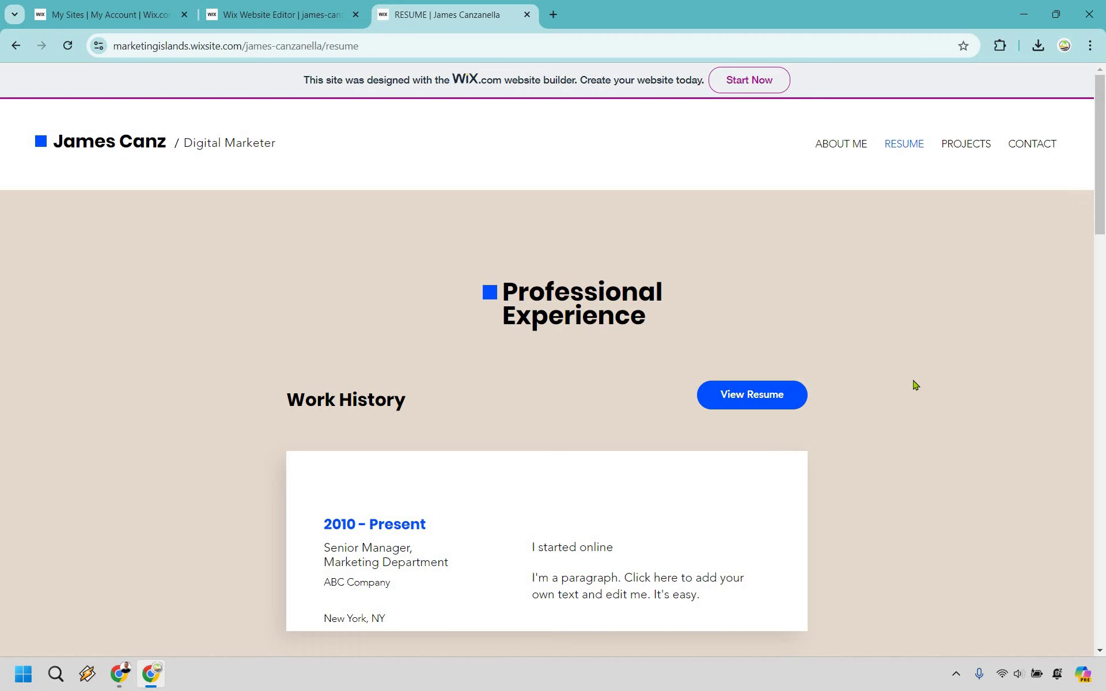
{"action": "scroll", "coordinate": [700, 449], "scroll_direction": "down", "scroll_amount": 3}
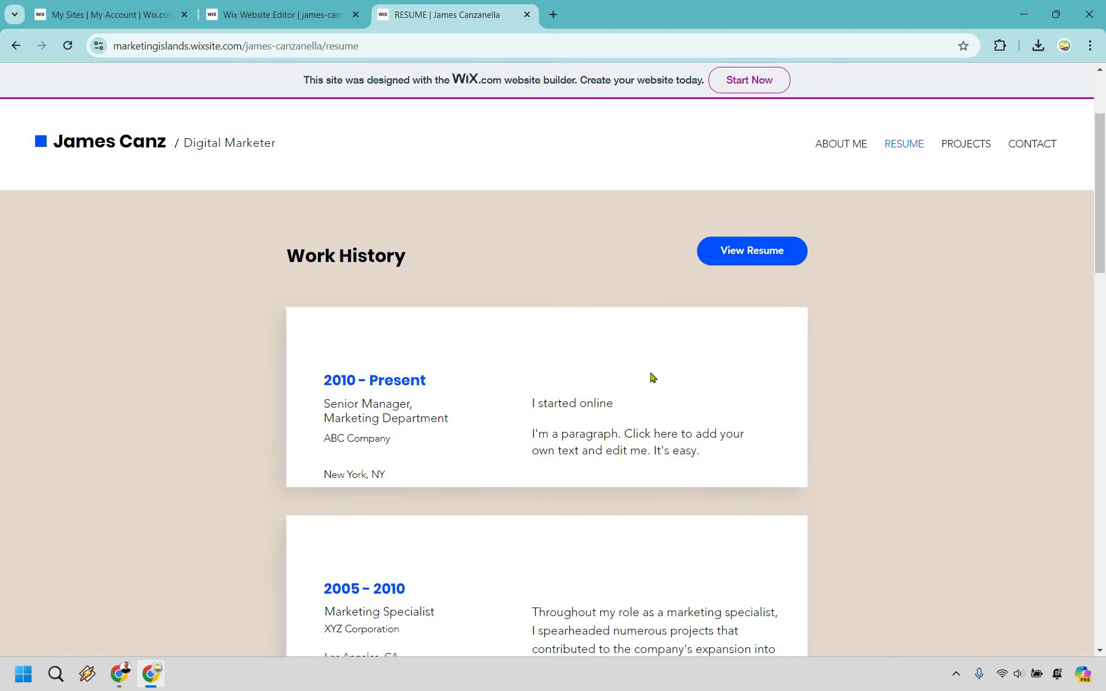
{"action": "scroll", "coordinate": [645, 344], "scroll_direction": "down", "scroll_amount": 10}
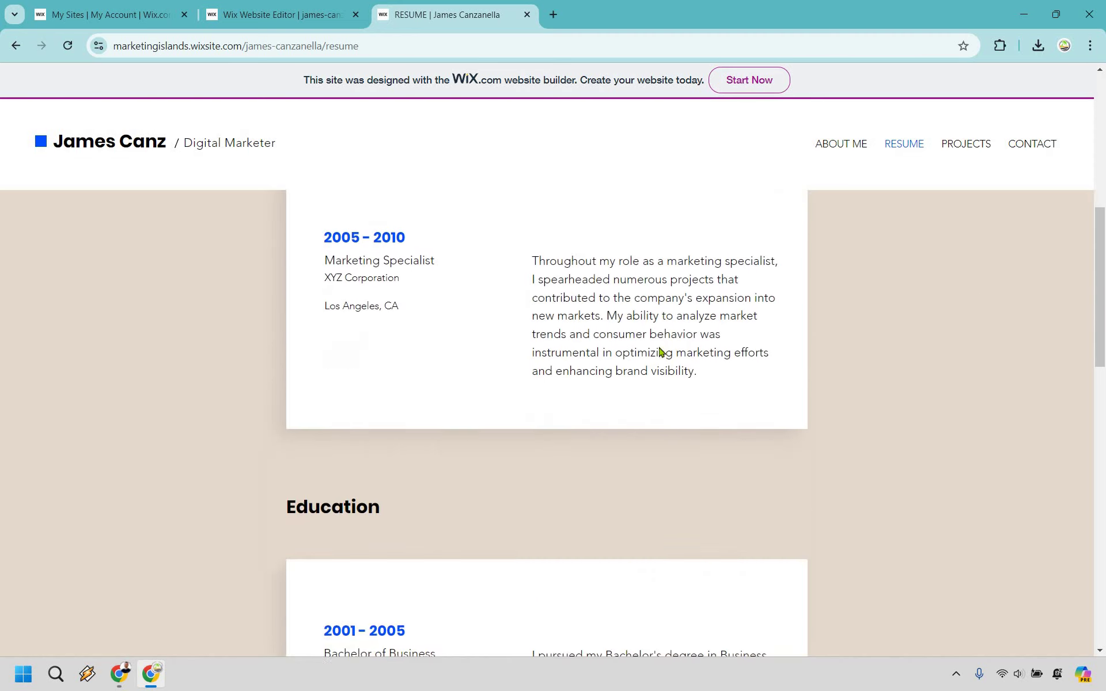
{"action": "scroll", "coordinate": [675, 391], "scroll_direction": "down", "scroll_amount": 10}
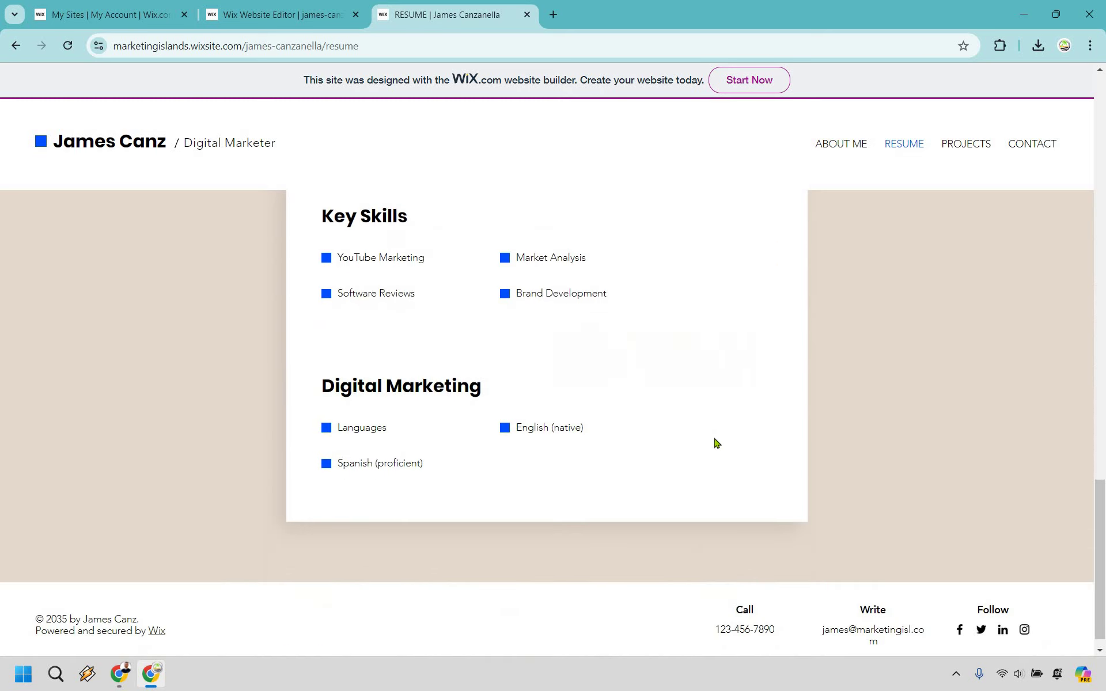
{"action": "scroll", "coordinate": [766, 435], "scroll_direction": "up", "scroll_amount": 8}
{"action": "scroll", "coordinate": [608, 576], "scroll_direction": "down", "scroll_amount": 8}
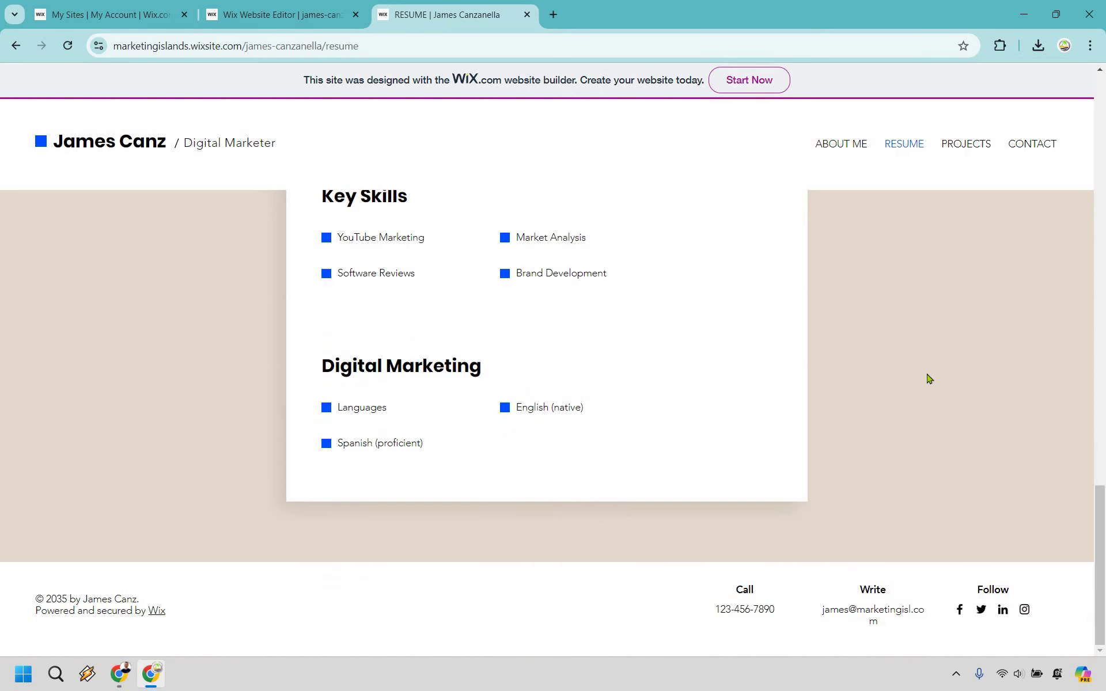
{"action": "scroll", "coordinate": [930, 378], "scroll_direction": "up", "scroll_amount": 20}
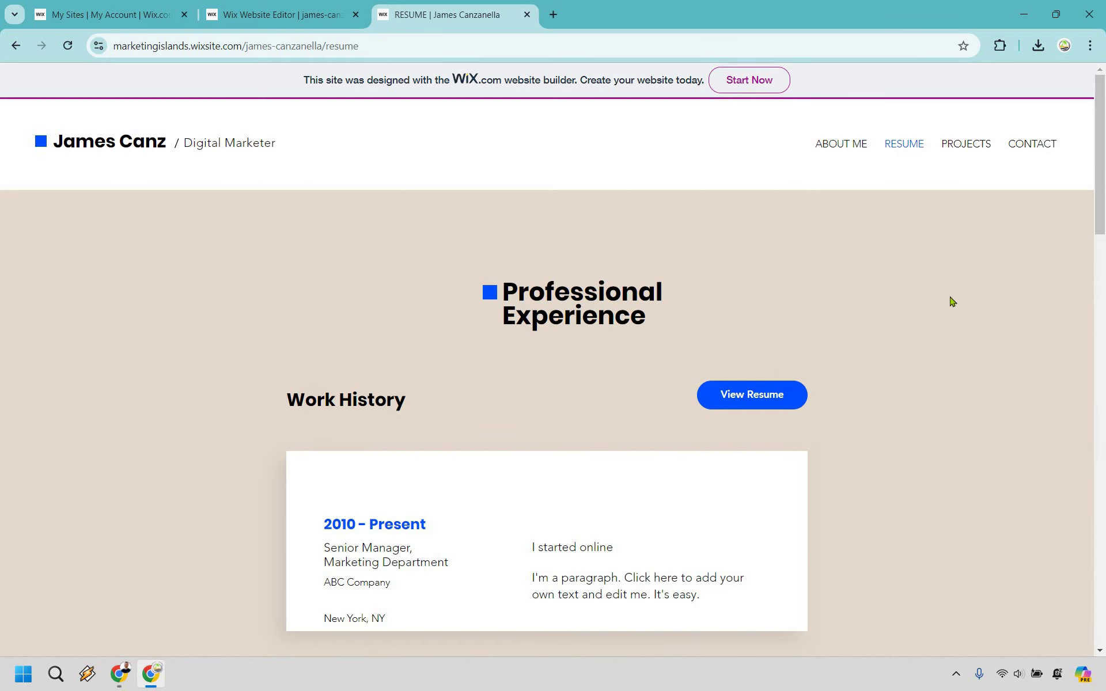
{"action": "left_click", "coordinate": [967, 145]}
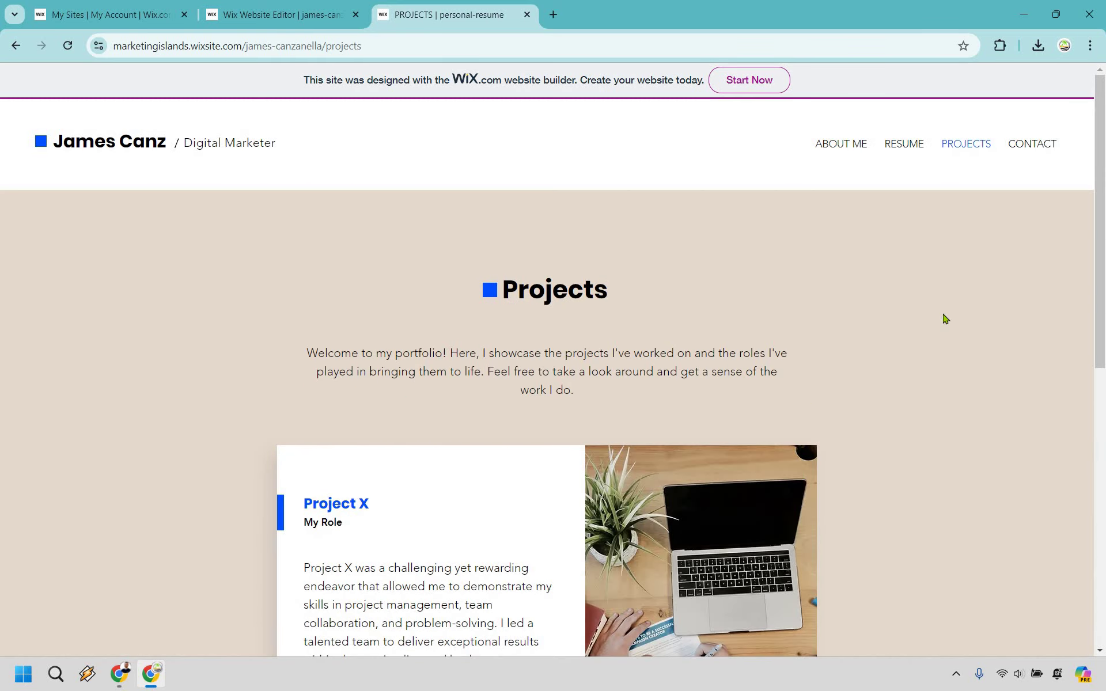
{"action": "scroll", "coordinate": [945, 318], "scroll_direction": "down", "scroll_amount": 4}
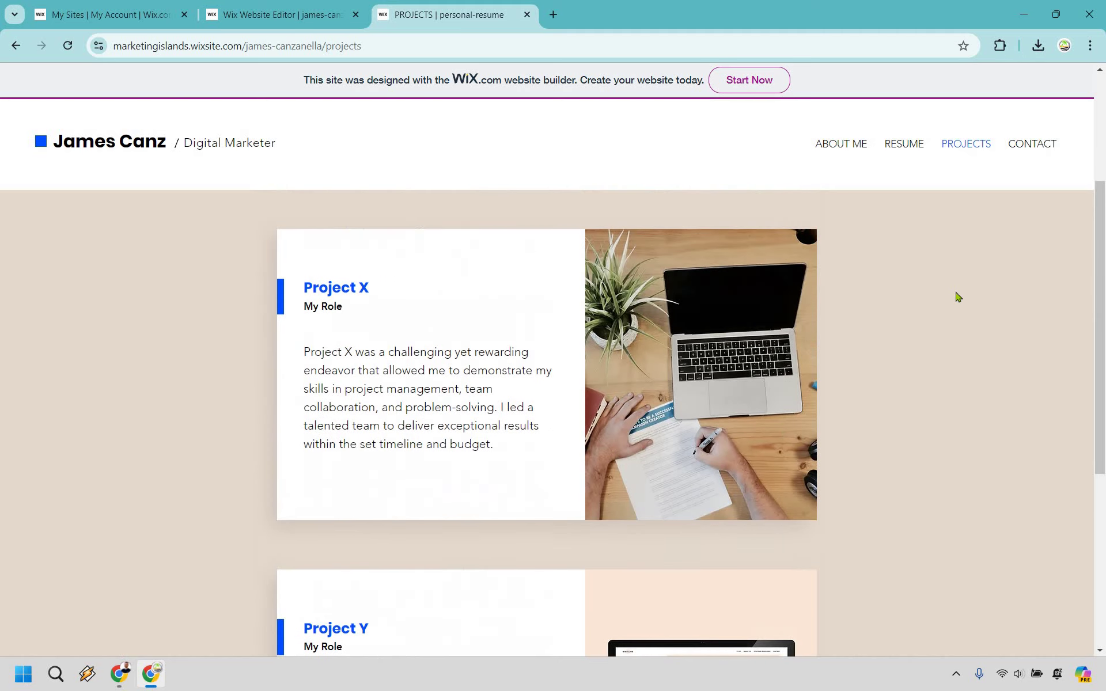
{"action": "scroll", "coordinate": [940, 400], "scroll_direction": "down", "scroll_amount": 6}
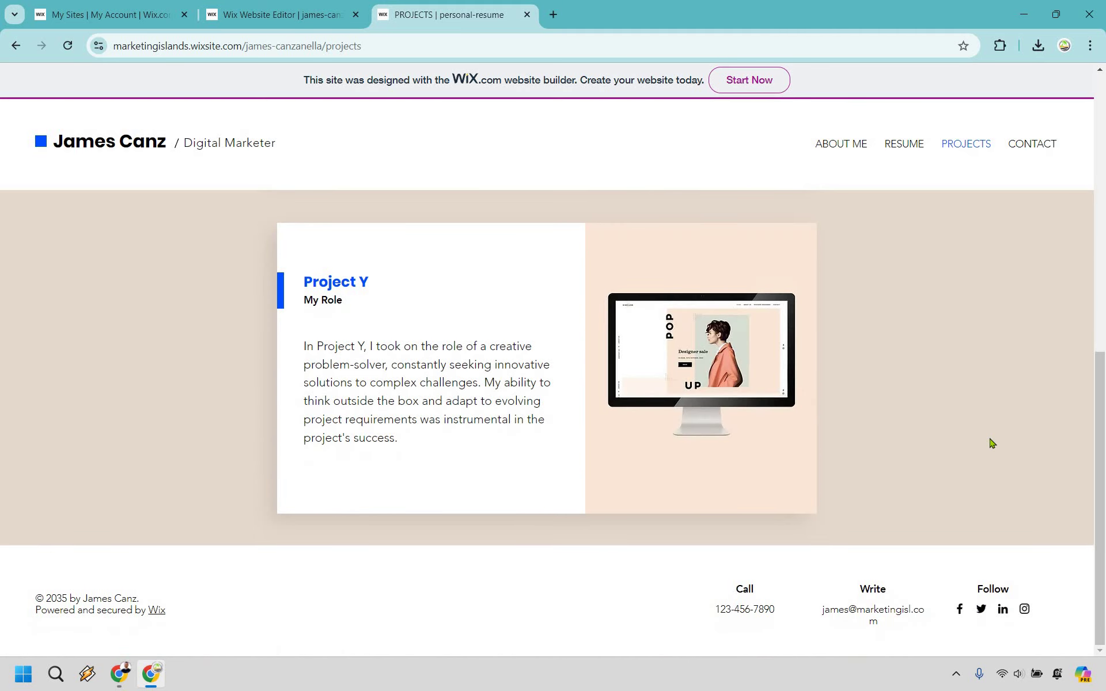
{"action": "scroll", "coordinate": [992, 442], "scroll_direction": "up", "scroll_amount": 10}
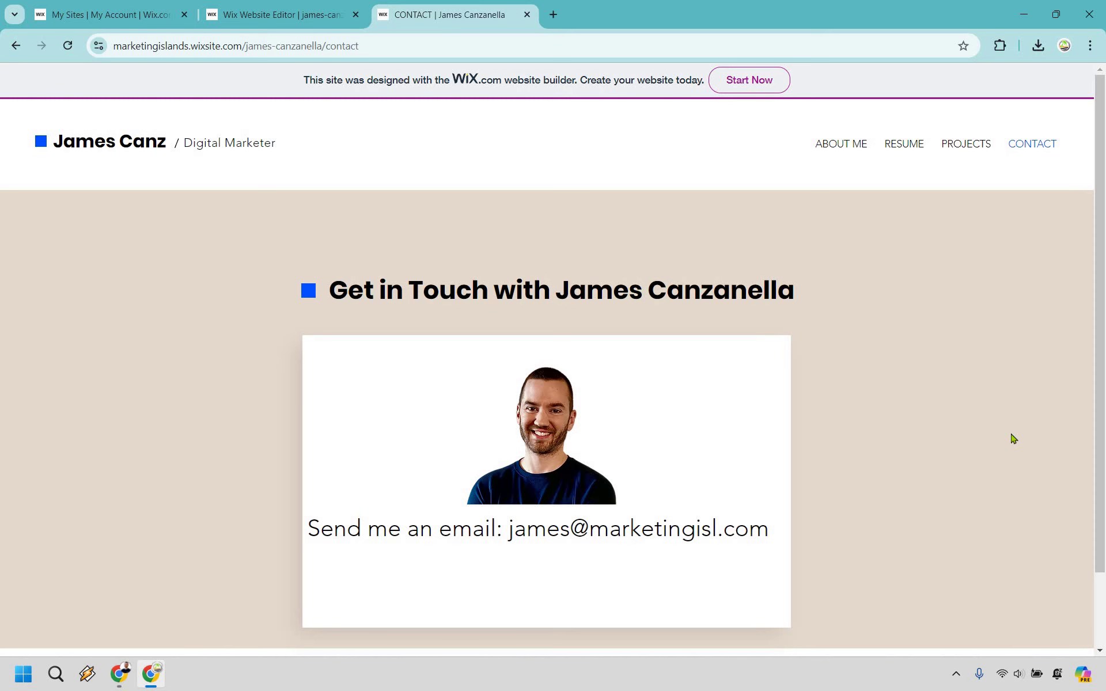
{"action": "left_click", "coordinate": [122, 142]}
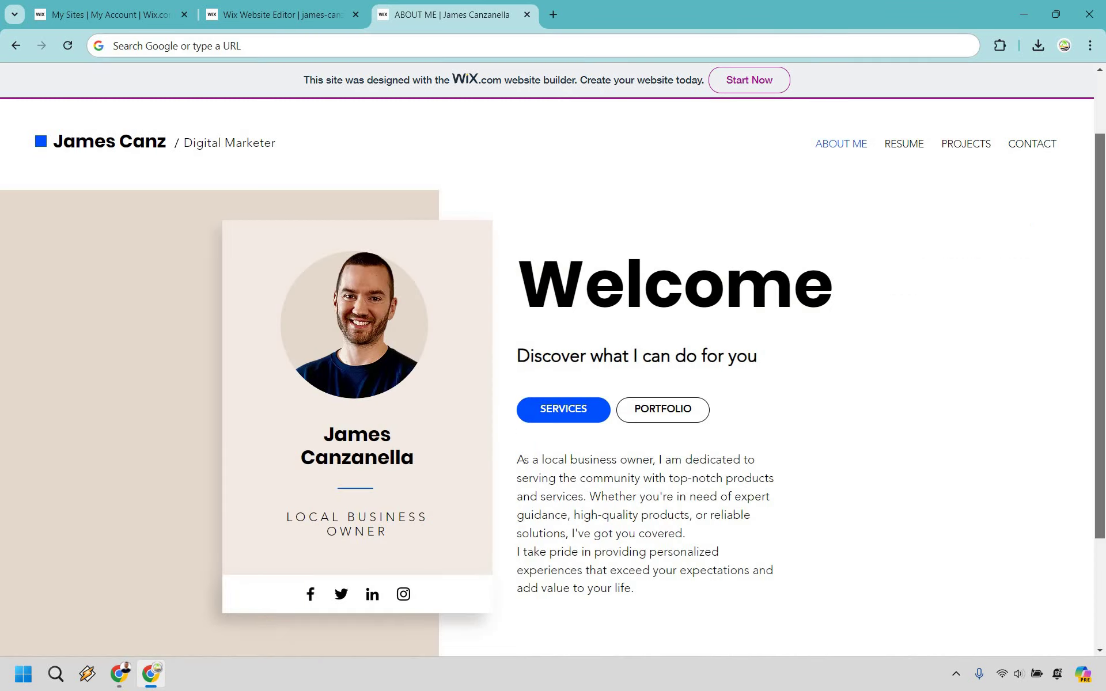